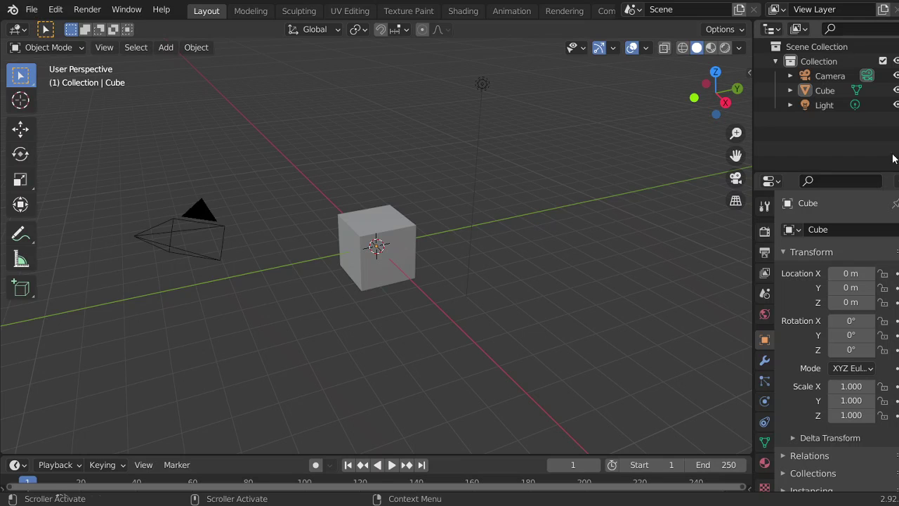
Start a new General file and discard the unsaved changes in the current scene.
{"action": "left_click_drag", "start_coordinate": [898, 165], "coordinate": [897, 164]}
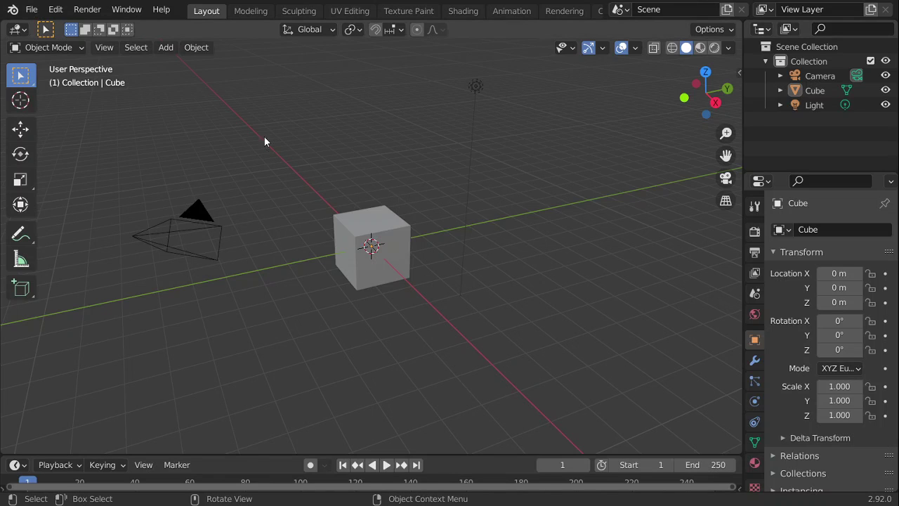
{"action": "left_click", "coordinate": [33, 10]}
{"action": "mouse_move", "coordinate": [40, 29]}
{"action": "left_click", "coordinate": [192, 29]}
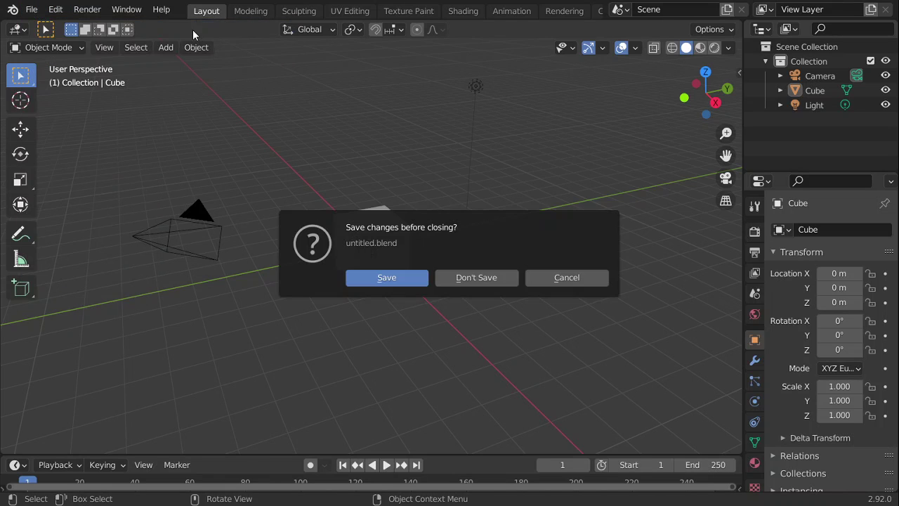
{"action": "left_click", "coordinate": [483, 278]}
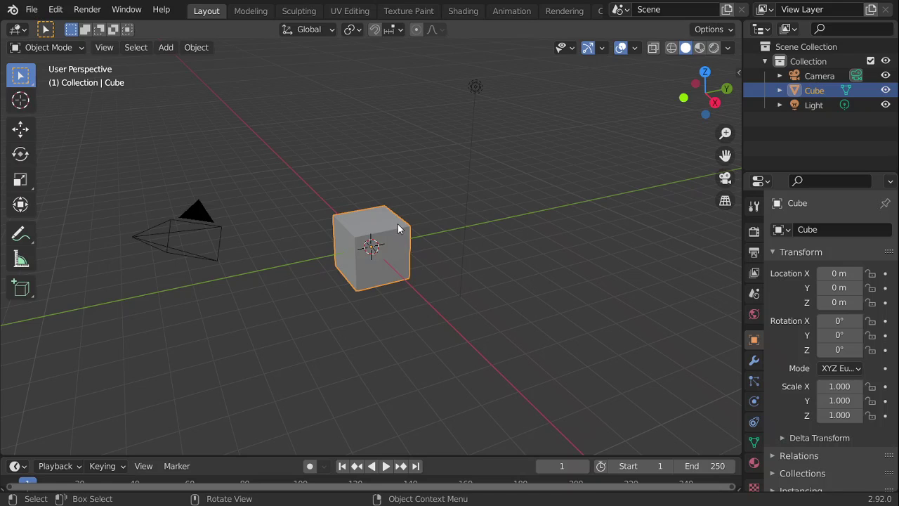
Open the program preferences for viewing.
{"action": "left_click", "coordinate": [56, 12]}
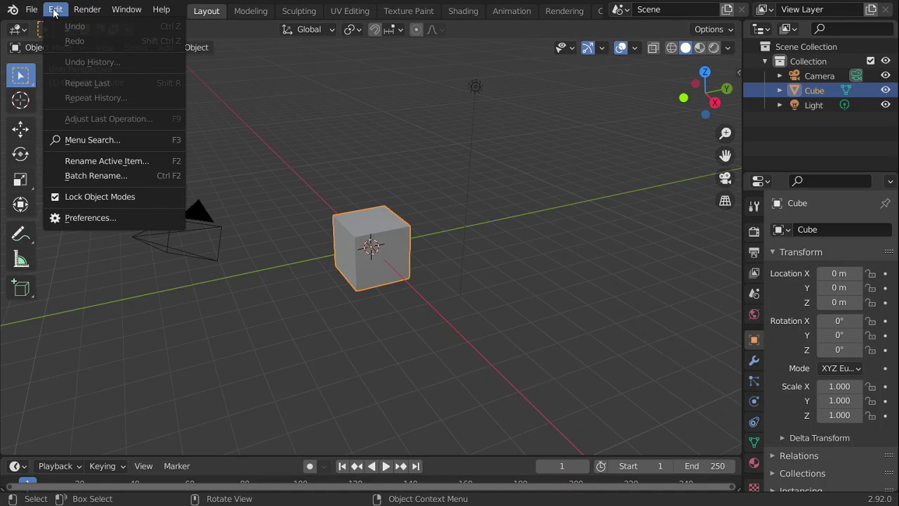
{"action": "left_click", "coordinate": [89, 220]}
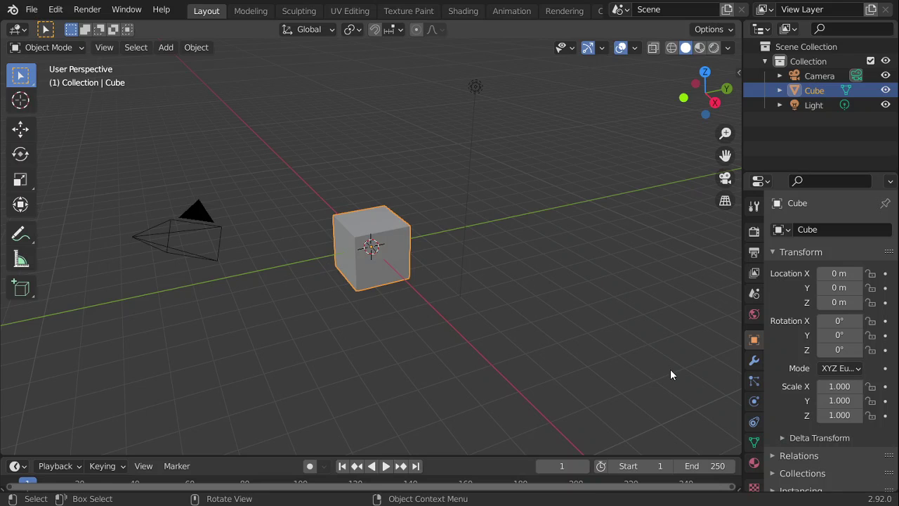
Add a Mirror modifier to the cube, mirroring on the Y axis only with Clipping enabled.
{"action": "left_click", "coordinate": [755, 364]}
{"action": "left_click", "coordinate": [822, 230]}
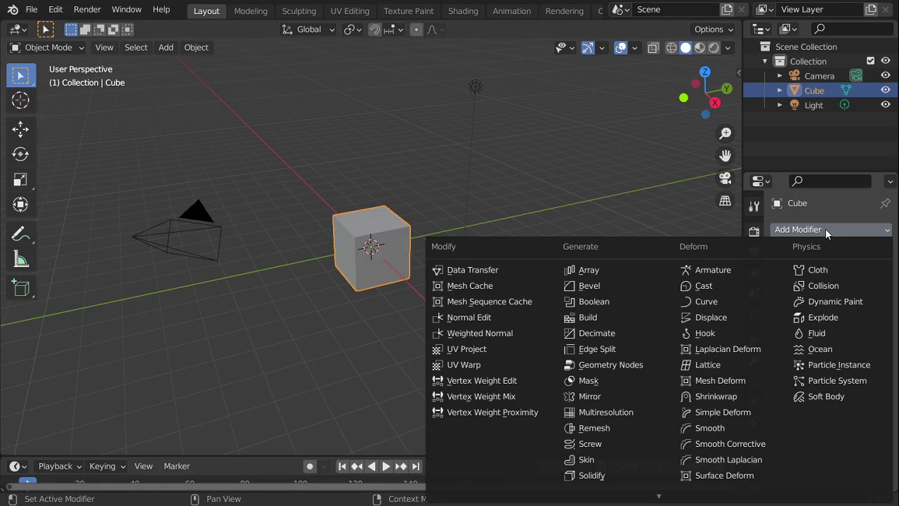
{"action": "left_click", "coordinate": [606, 399]}
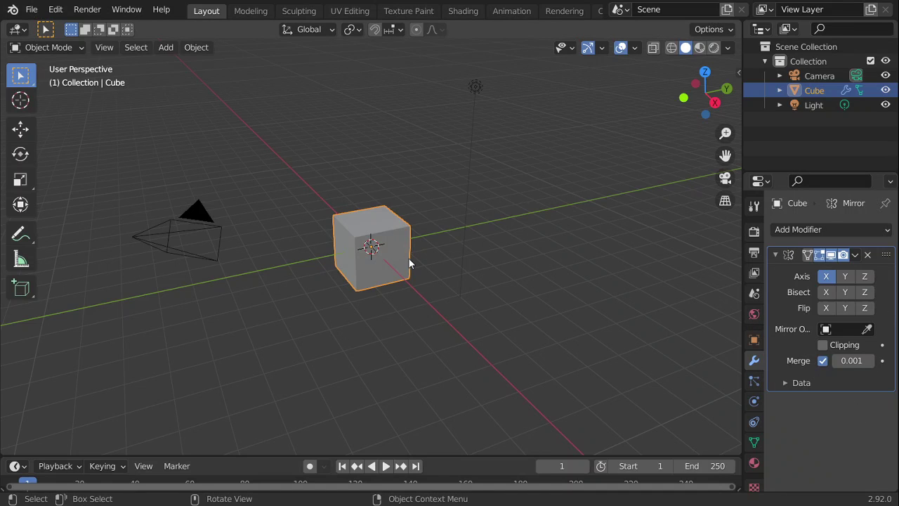
{"action": "left_click", "coordinate": [845, 278]}
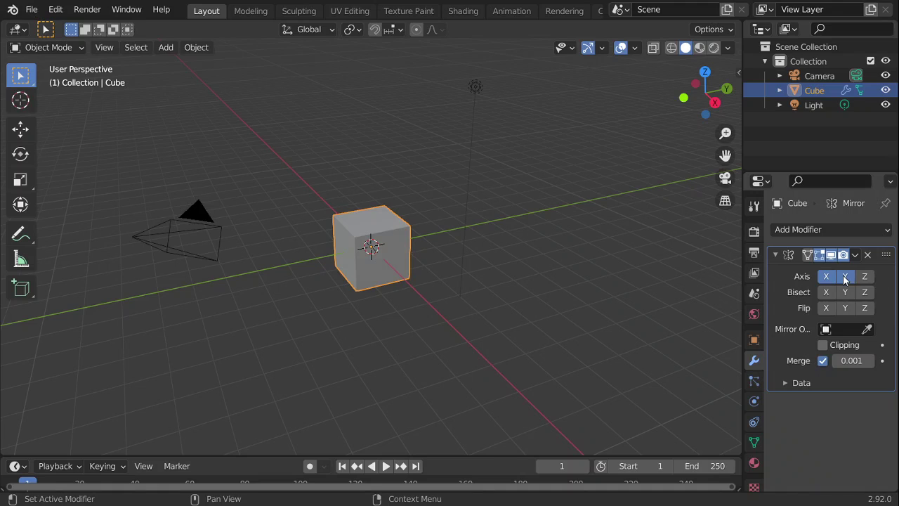
{"action": "left_click", "coordinate": [826, 276]}
{"action": "left_click", "coordinate": [823, 345]}
Enter Edit Mode on the cube and activate the Move tool.
{"action": "left_click", "coordinate": [49, 47]}
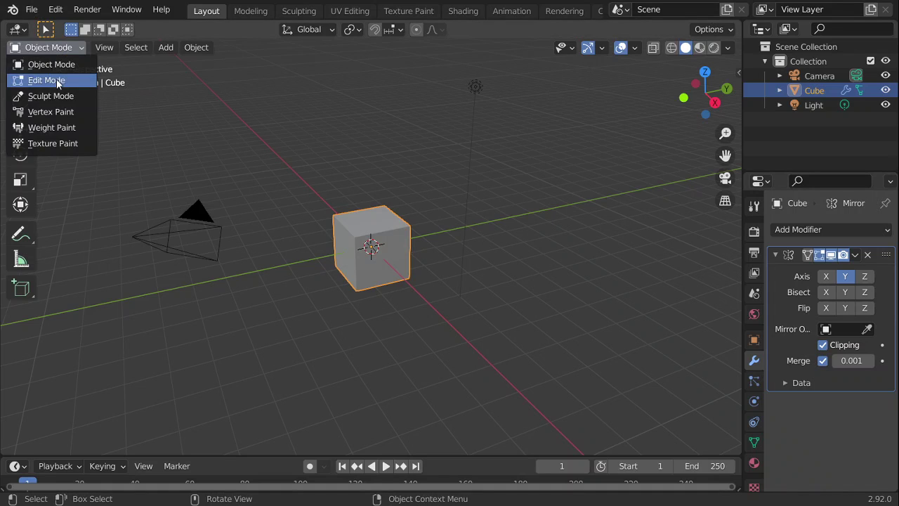
{"action": "left_click", "coordinate": [60, 80]}
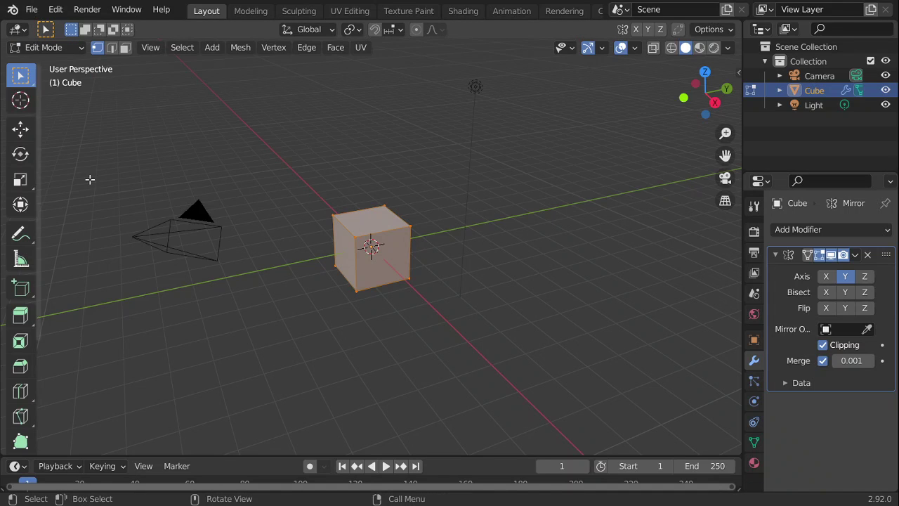
{"action": "left_click", "coordinate": [20, 129]}
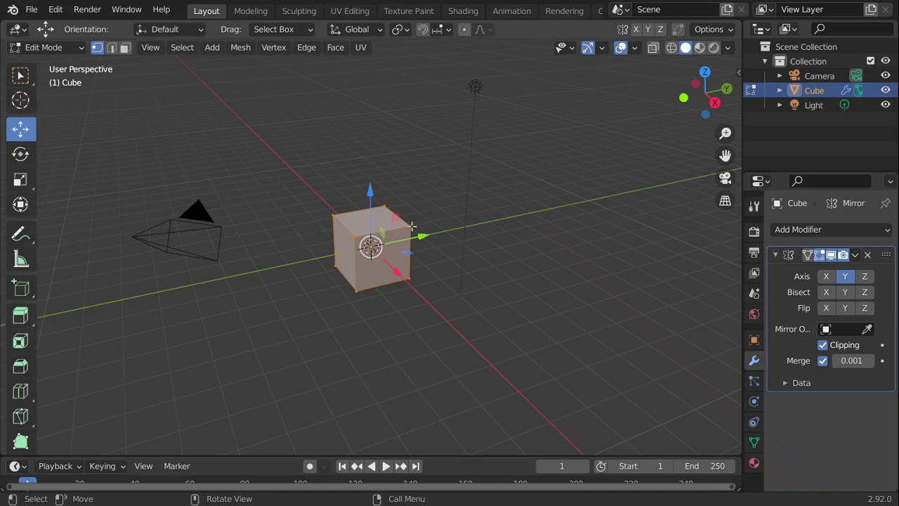
Try moving the cube's upper corner vertex on the positive Y side outward, and undo the move.
{"action": "left_click", "coordinate": [411, 226]}
{"action": "left_click_drag", "start_coordinate": [462, 215], "coordinate": [513, 184]}
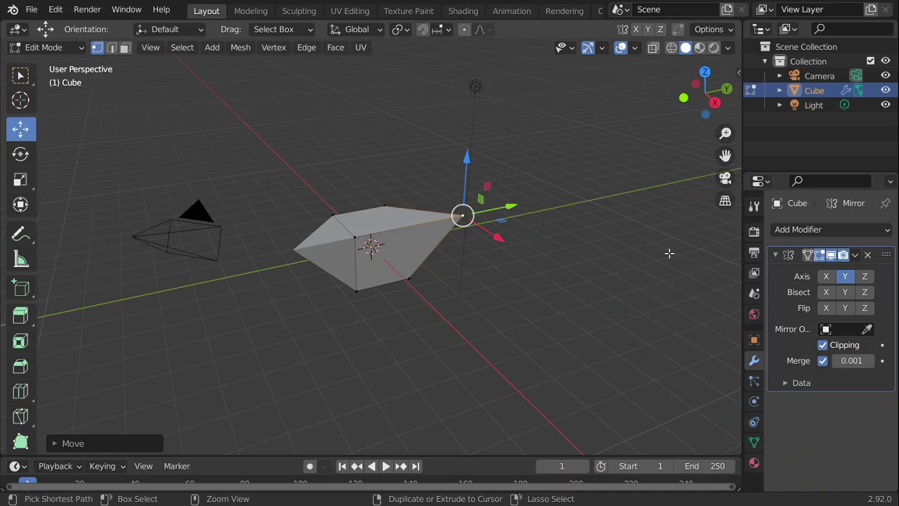
{"action": "key", "text": "ctrl+z"}
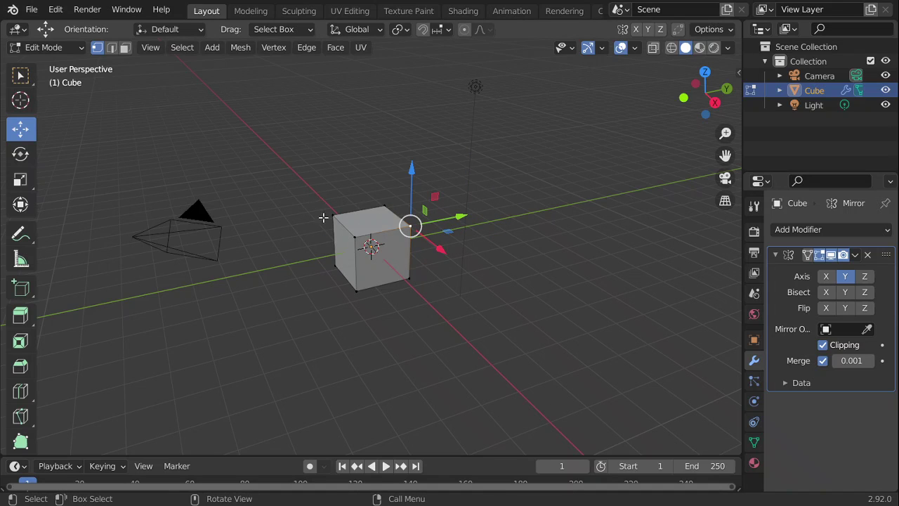
Try deleting the upper vertices on the cube's negative Y side, and undo the deletion.
{"action": "left_click_drag", "start_coordinate": [316, 208], "coordinate": [362, 257]}
{"action": "key", "text": "x"}
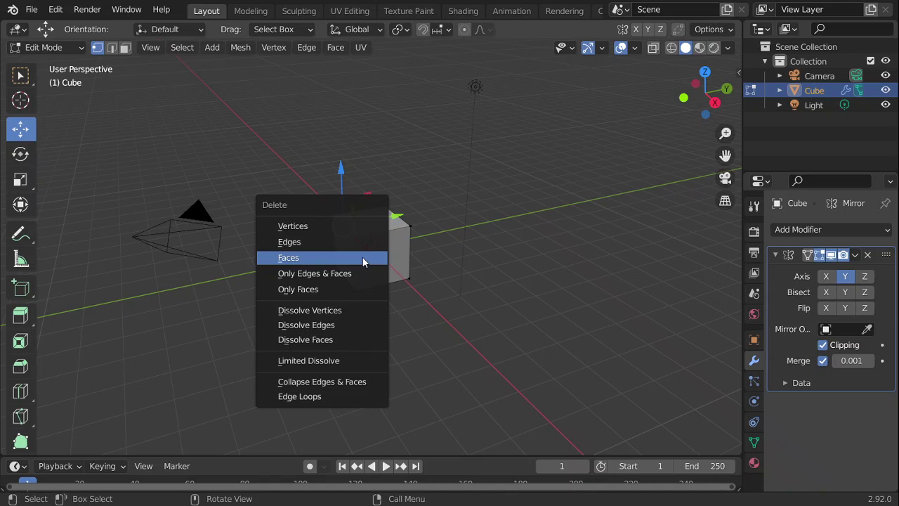
{"action": "left_click", "coordinate": [321, 225]}
{"action": "key", "text": "ctrl+z"}
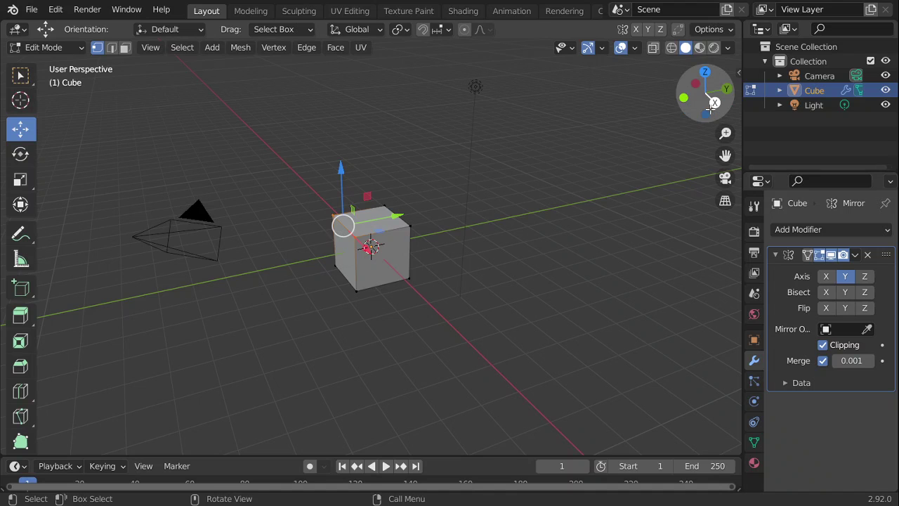
Move the cube's visible vertices along positive Y until the inner ones meet the mirror plane, and clear the selection.
{"action": "left_click_drag", "start_coordinate": [702, 103], "coordinate": [676, 113]}
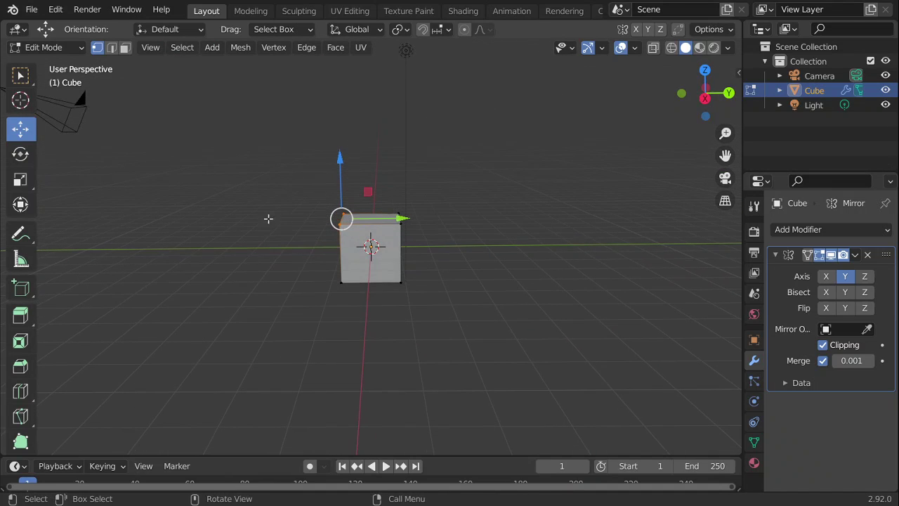
{"action": "left_click_drag", "start_coordinate": [290, 171], "coordinate": [481, 349]}
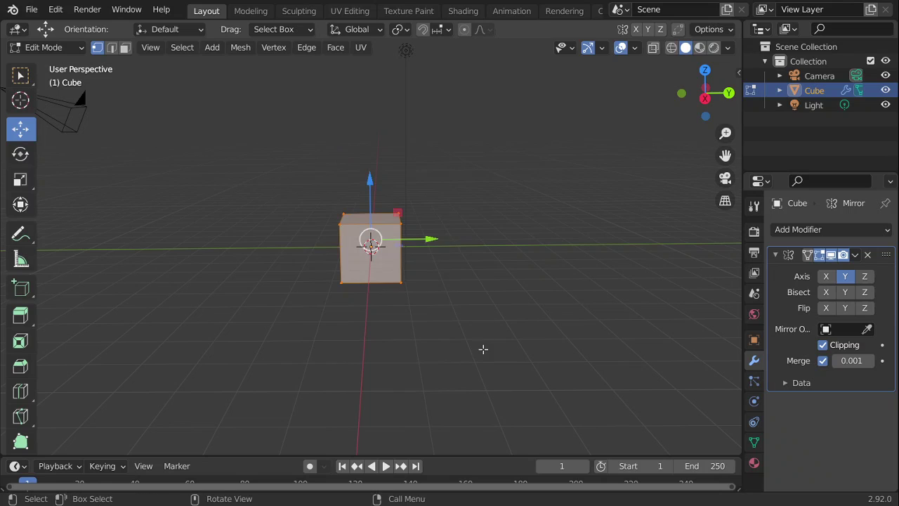
{"action": "left_click_drag", "start_coordinate": [432, 235], "coordinate": [478, 239]}
{"action": "left_click", "coordinate": [480, 322]}
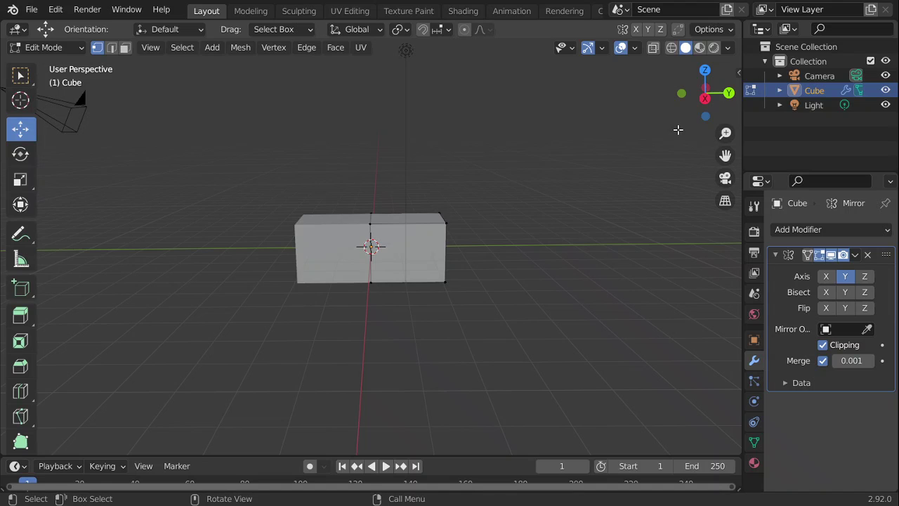
Move the outer vertices on the positive Y side inward to narrow the block to roughly a cube.
{"action": "left_click_drag", "start_coordinate": [722, 104], "coordinate": [726, 141]}
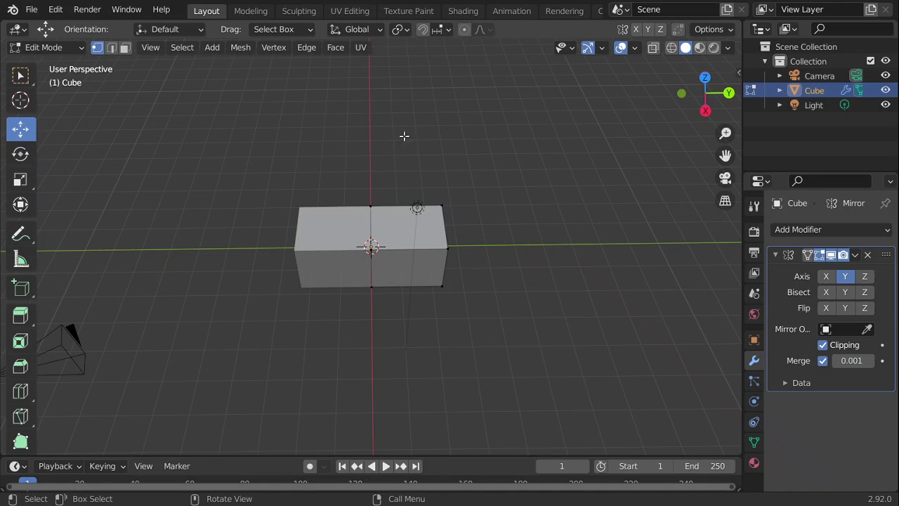
{"action": "left_click_drag", "start_coordinate": [425, 178], "coordinate": [502, 342]}
{"action": "left_click_drag", "start_coordinate": [497, 246], "coordinate": [454, 241]}
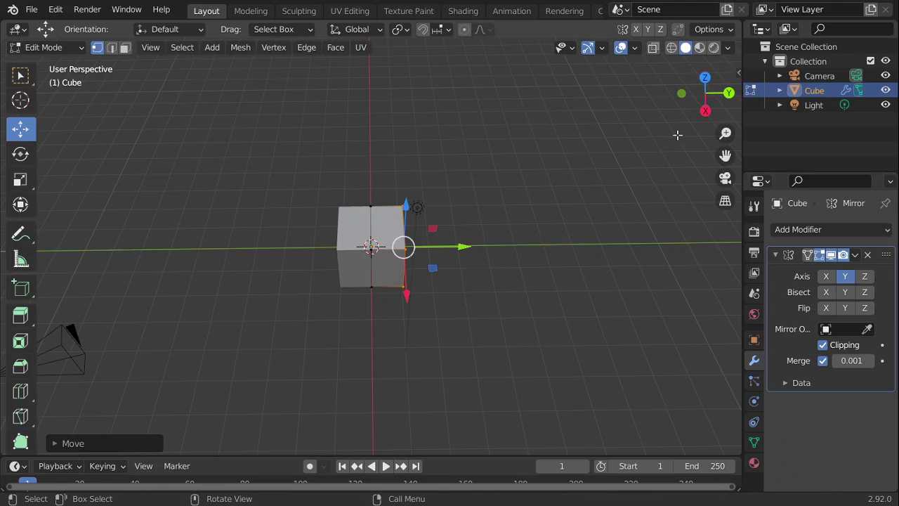
Return to Object Mode and raise the cube along Z to about 6 m above the origin in right orthographic view.
{"action": "mouse_move", "coordinate": [713, 108]}
{"action": "left_mouse_down"}
{"action": "mouse_move", "coordinate": [705, 120]}
{"action": "mouse_move", "coordinate": [707, 108]}
{"action": "mouse_move", "coordinate": [668, 95]}
{"action": "mouse_move", "coordinate": [679, 38]}
{"action": "mouse_move", "coordinate": [709, 118]}
{"action": "left_mouse_up"}
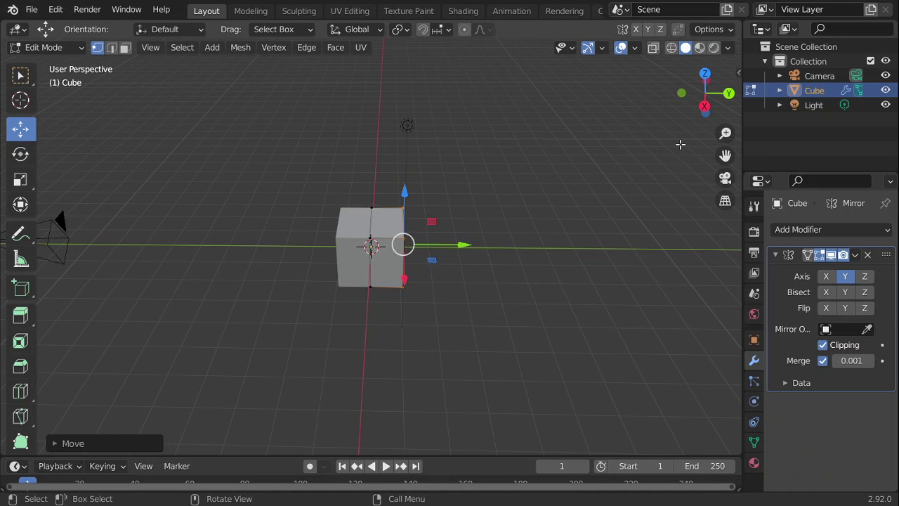
{"action": "left_click", "coordinate": [69, 48]}
{"action": "left_click", "coordinate": [57, 64]}
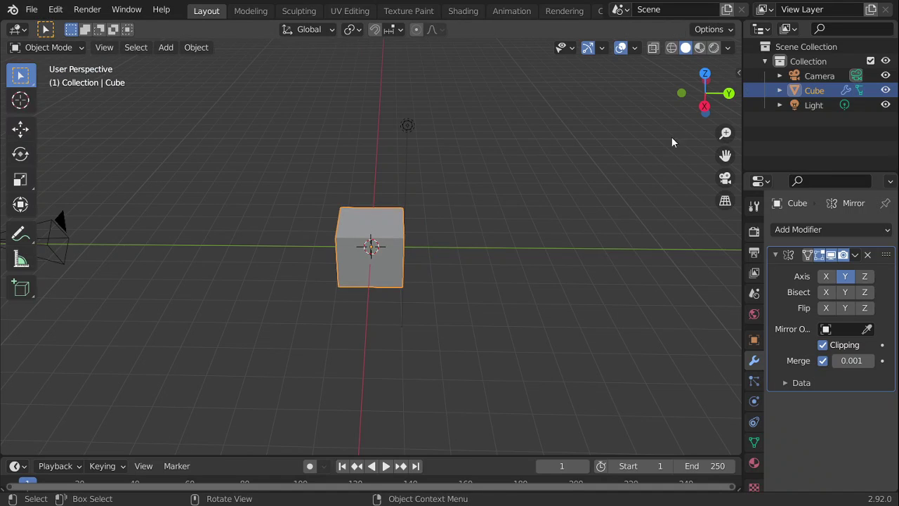
{"action": "left_click", "coordinate": [705, 106]}
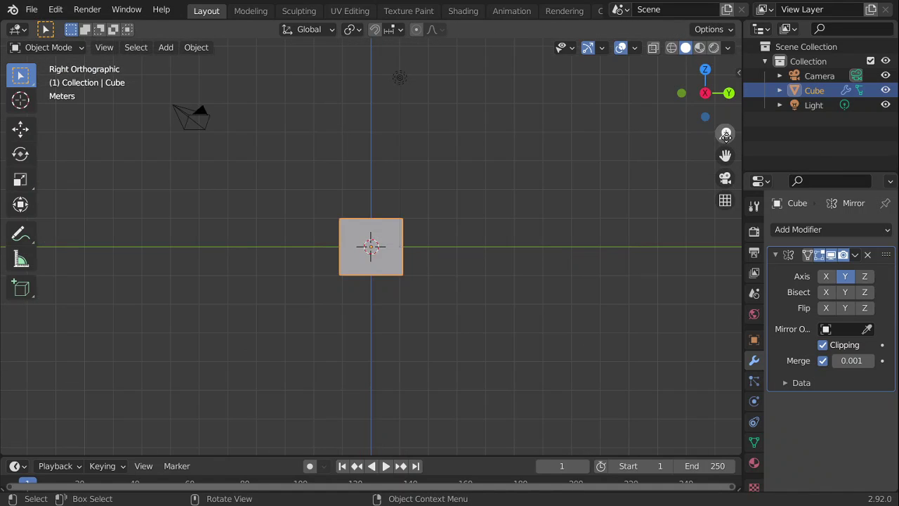
{"action": "left_click_drag", "start_coordinate": [726, 154], "coordinate": [725, 281]}
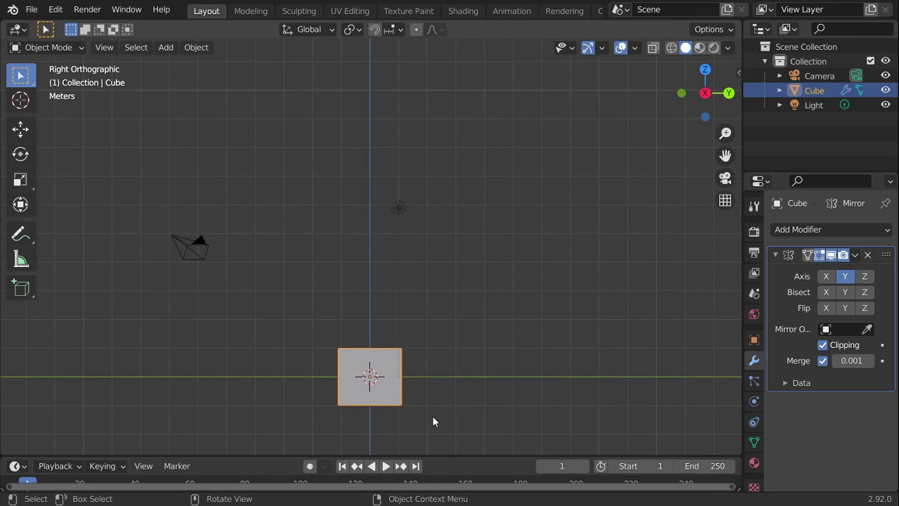
{"action": "left_click", "coordinate": [19, 128]}
{"action": "left_click_drag", "start_coordinate": [372, 315], "coordinate": [372, 153]}
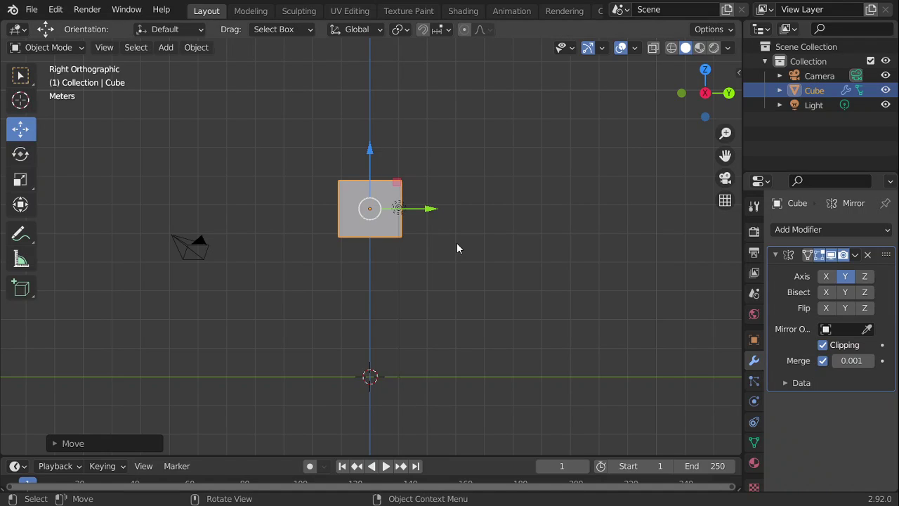
In Edit Mode, move the stray bottom vertex on the negative Y side along Y onto the mirror plane.
{"action": "left_click", "coordinate": [65, 48]}
{"action": "left_click", "coordinate": [52, 75]}
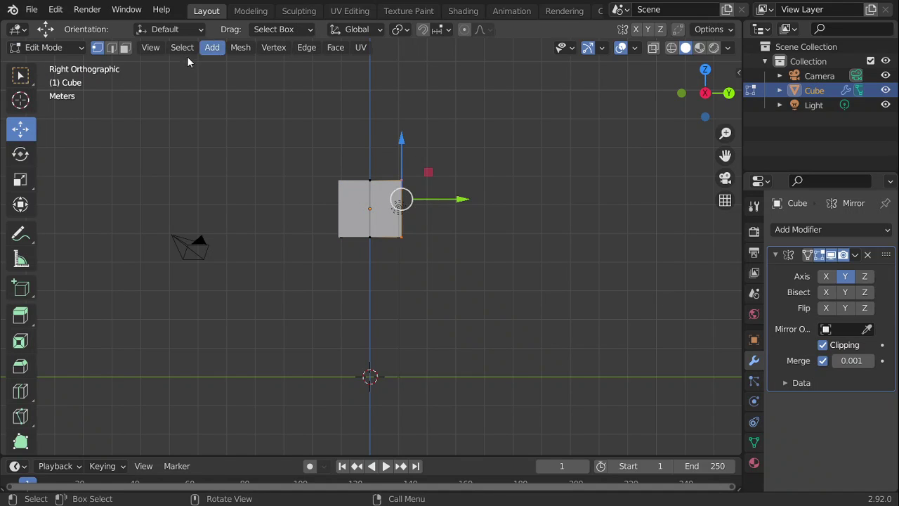
{"action": "left_click", "coordinate": [125, 48]}
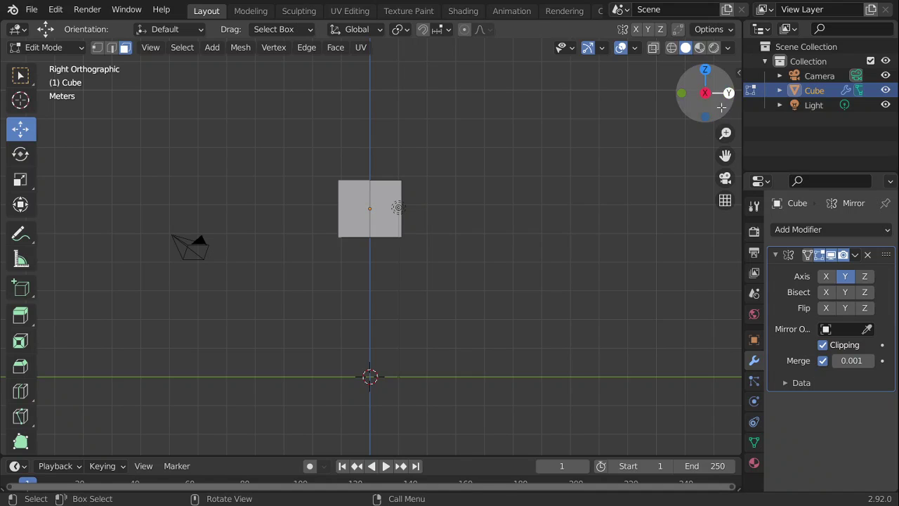
{"action": "mouse_move", "coordinate": [710, 105]}
{"action": "left_mouse_down"}
{"action": "mouse_move", "coordinate": [674, 123]}
{"action": "mouse_move", "coordinate": [656, 78]}
{"action": "mouse_move", "coordinate": [674, 130]}
{"action": "mouse_move", "coordinate": [699, 113]}
{"action": "left_mouse_up"}
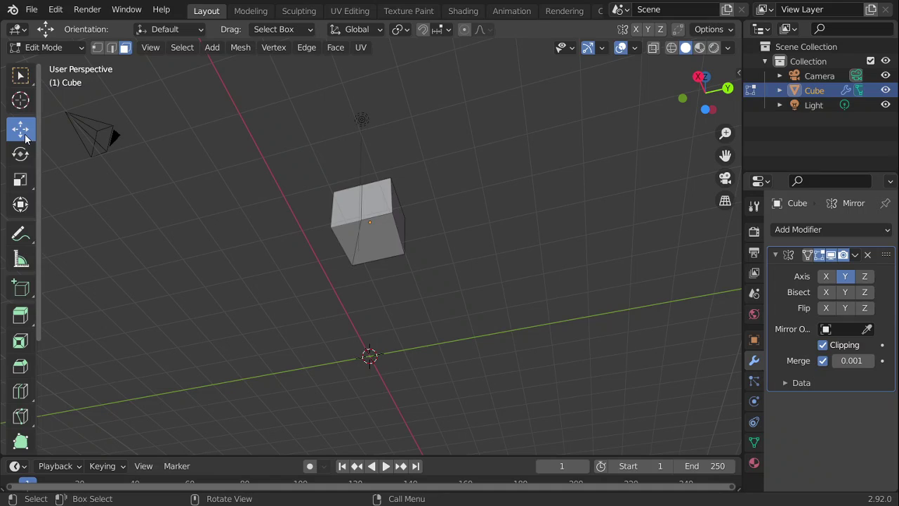
{"action": "left_click", "coordinate": [95, 48]}
{"action": "left_click", "coordinate": [353, 266]}
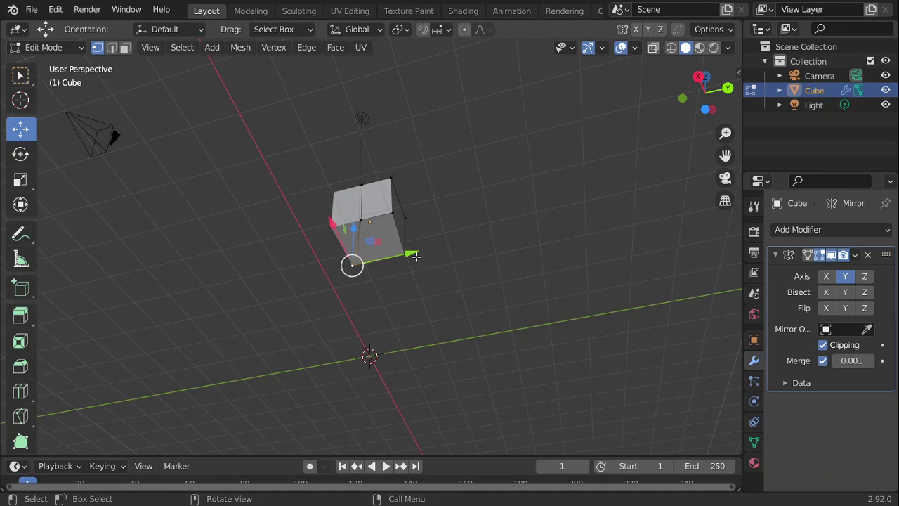
{"action": "left_click_drag", "start_coordinate": [410, 256], "coordinate": [467, 249]}
{"action": "left_click", "coordinate": [546, 191]}
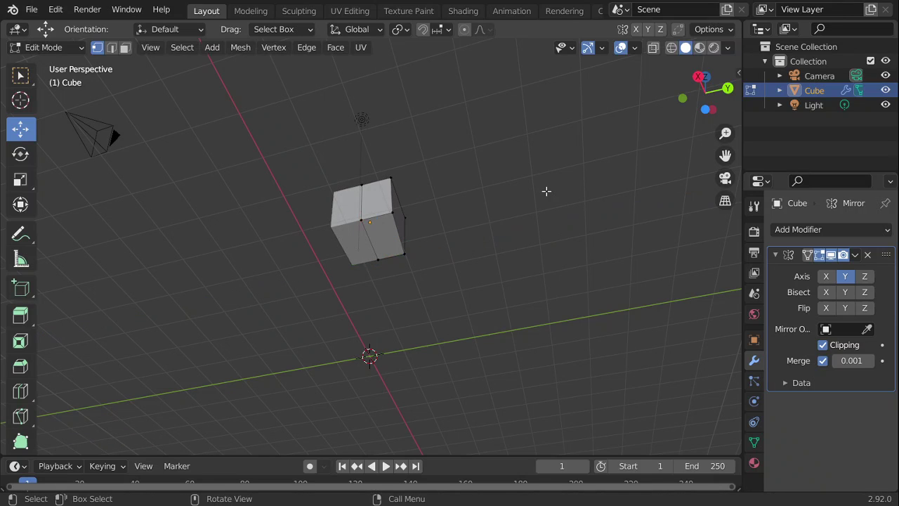
Extrude the bottom face of the cube's editable half a short distance downward.
{"action": "left_click_drag", "start_coordinate": [725, 89], "coordinate": [870, 9]}
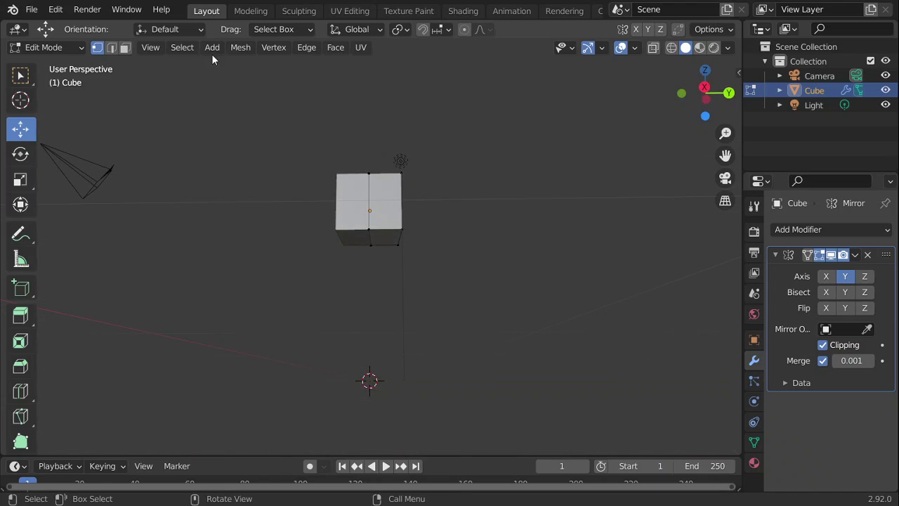
{"action": "left_click", "coordinate": [125, 47]}
{"action": "left_click", "coordinate": [382, 239]}
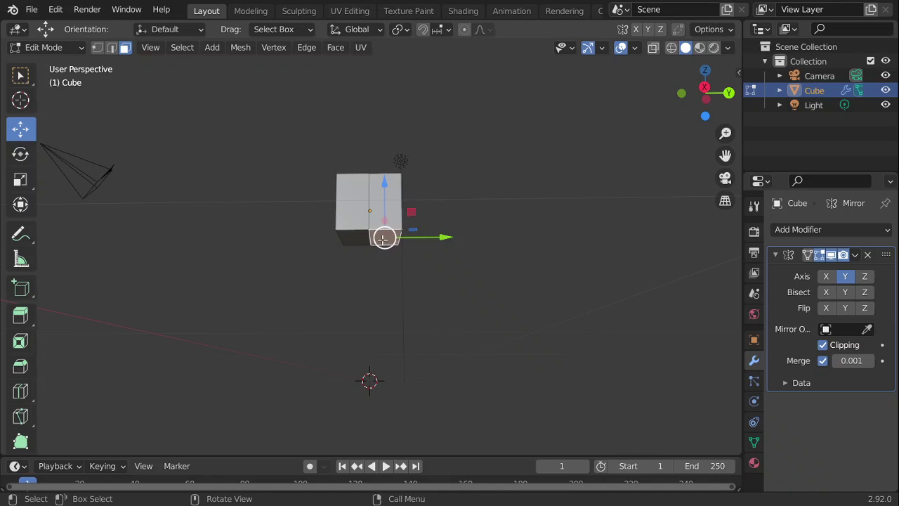
{"action": "left_click", "coordinate": [21, 315]}
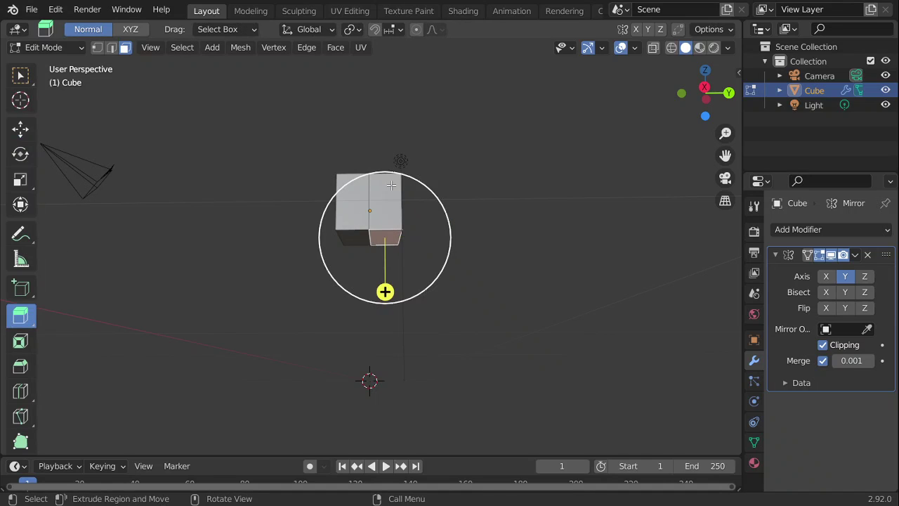
{"action": "left_click_drag", "start_coordinate": [386, 291], "coordinate": [384, 303]}
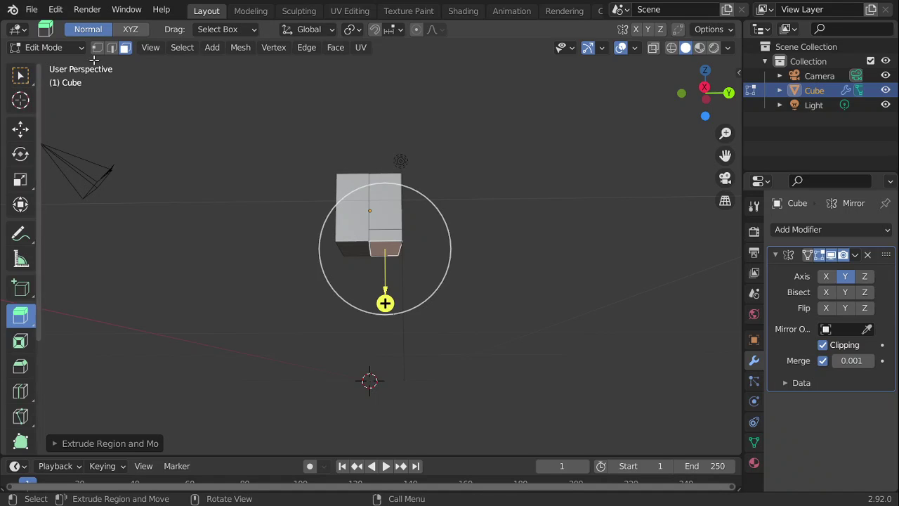
Move the outer bottom edge of the editable half inward along Y, close to the mirror plane, to slant the underside.
{"action": "left_click", "coordinate": [110, 48]}
{"action": "left_click", "coordinate": [20, 128]}
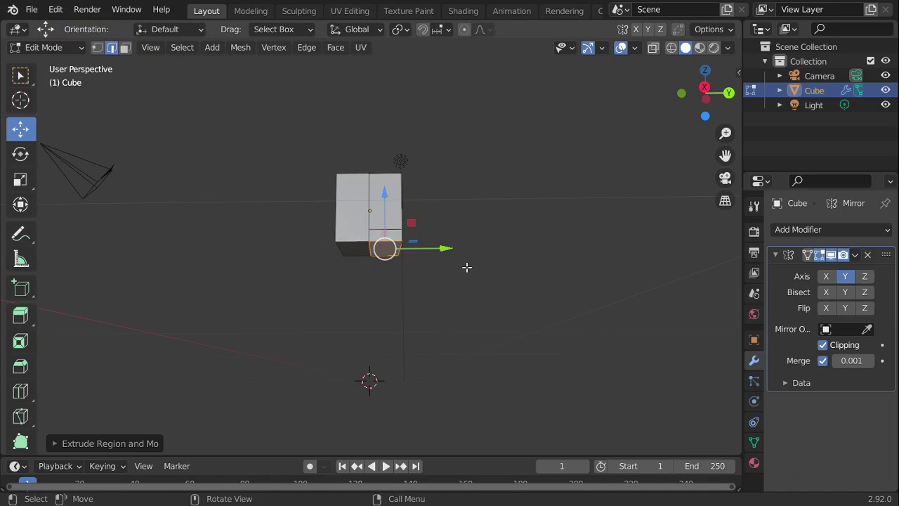
{"action": "left_click", "coordinate": [402, 243]}
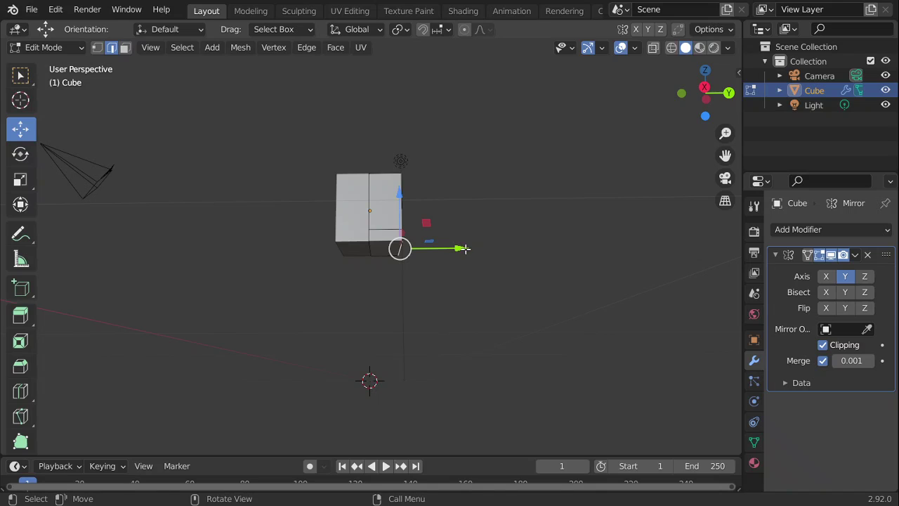
{"action": "left_click_drag", "start_coordinate": [464, 248], "coordinate": [437, 252]}
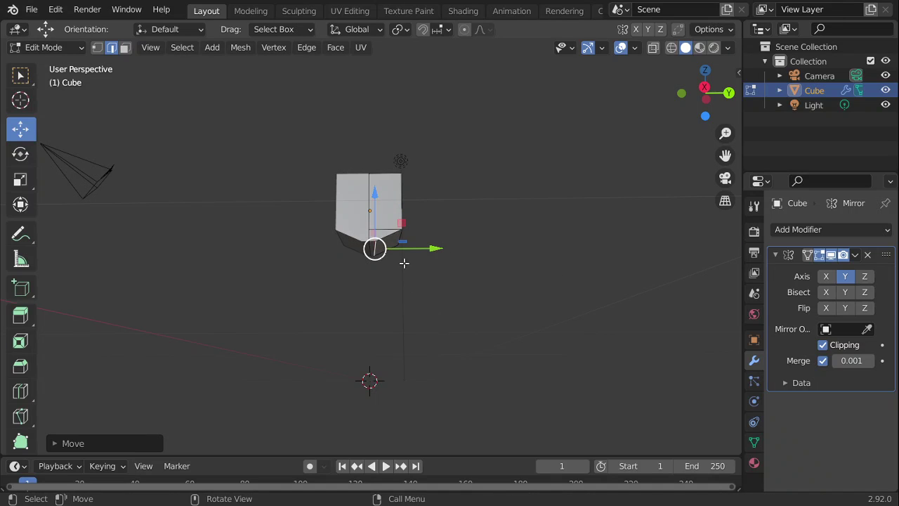
Extrude the slanted underside face a short distance along its normal to start the leg.
{"action": "left_click", "coordinate": [20, 316]}
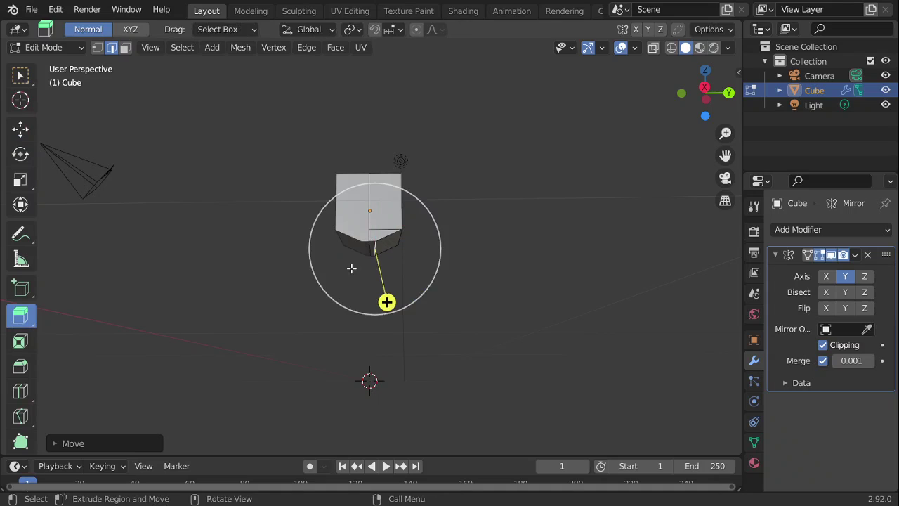
{"action": "left_click", "coordinate": [124, 49]}
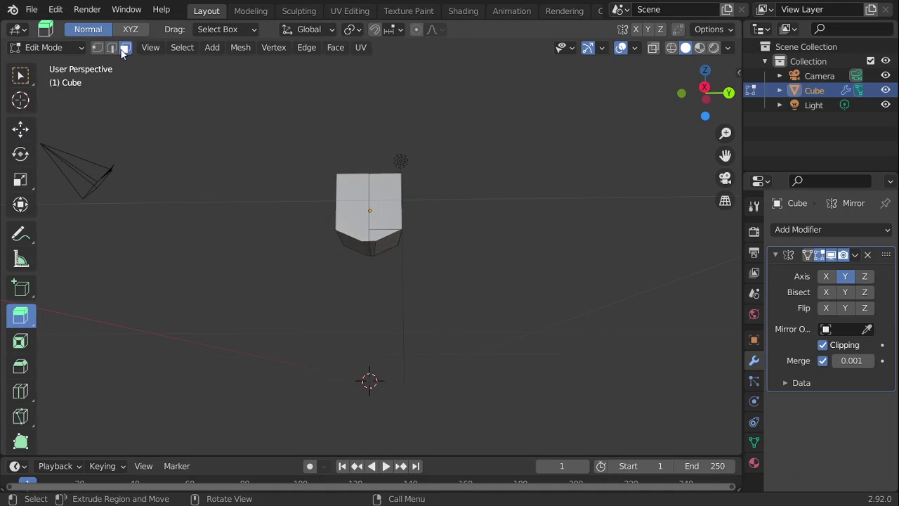
{"action": "left_click", "coordinate": [387, 239]}
{"action": "left_click_drag", "start_coordinate": [411, 291], "coordinate": [425, 302]}
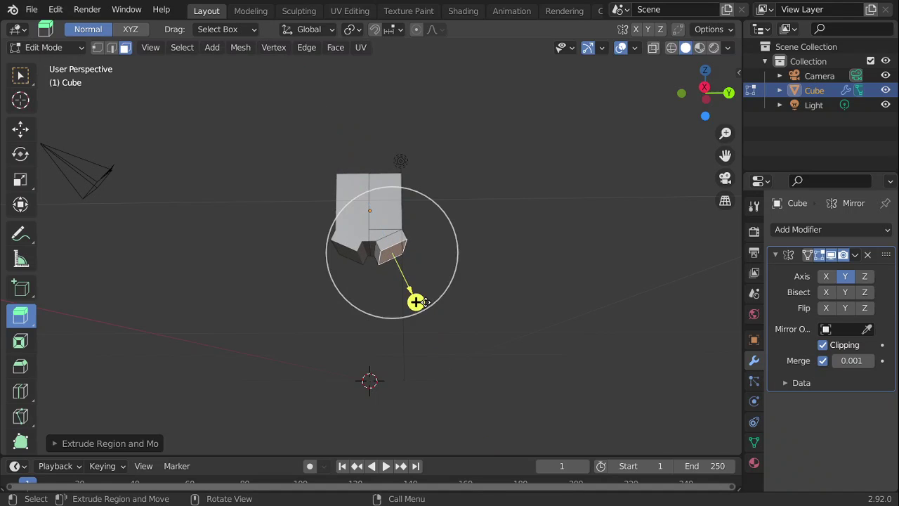
Rotate the extruded leg face about the X axis until it lies level, fine-tuning it in right orthographic view.
{"action": "left_click", "coordinate": [21, 153]}
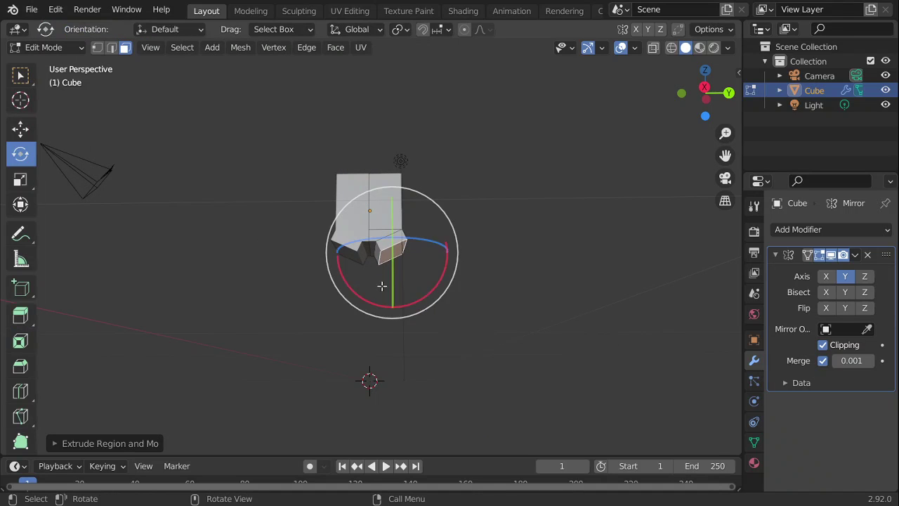
{"action": "left_click_drag", "start_coordinate": [429, 291], "coordinate": [412, 298]}
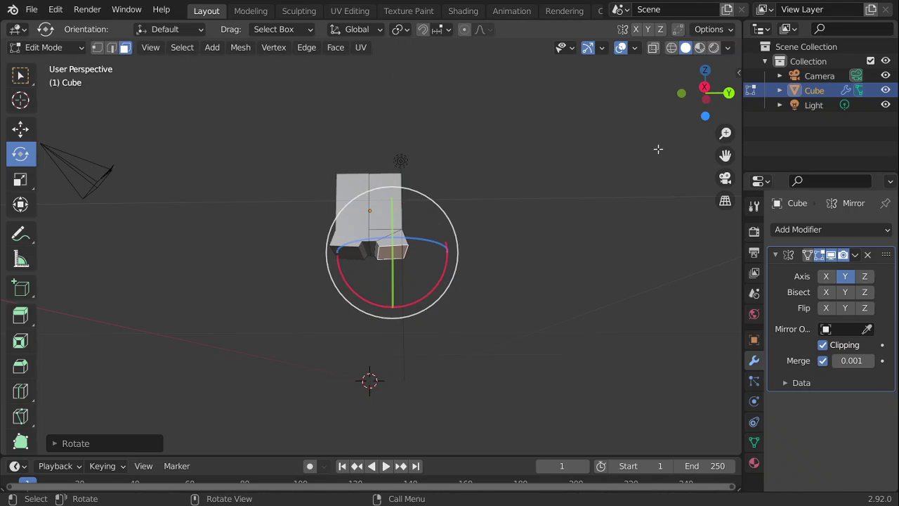
{"action": "left_click", "coordinate": [704, 89]}
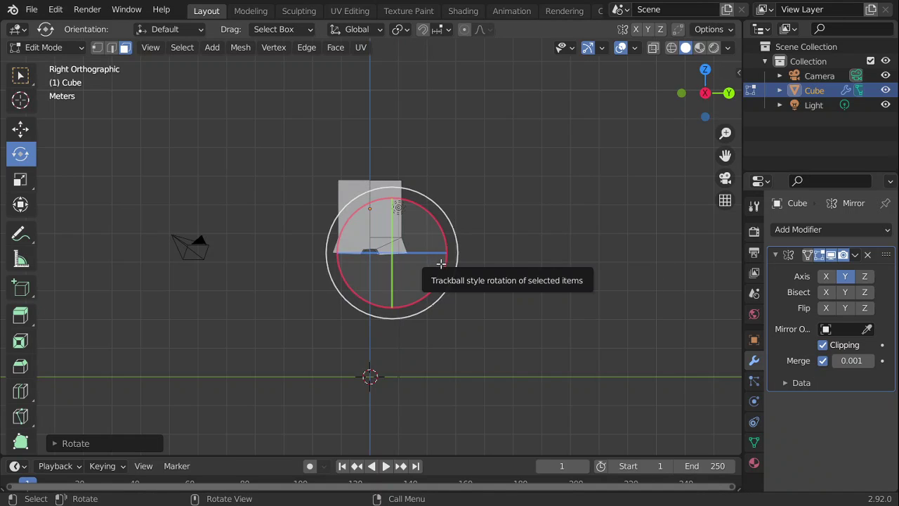
{"action": "left_click_drag", "start_coordinate": [441, 265], "coordinate": [444, 261]}
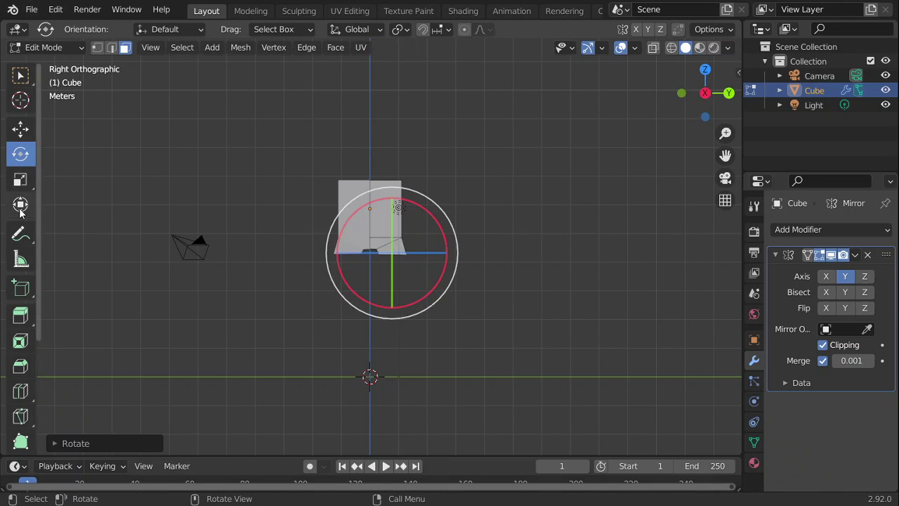
Extrude the levelled face straight down to just above the ground to form the long leg.
{"action": "left_click", "coordinate": [20, 314]}
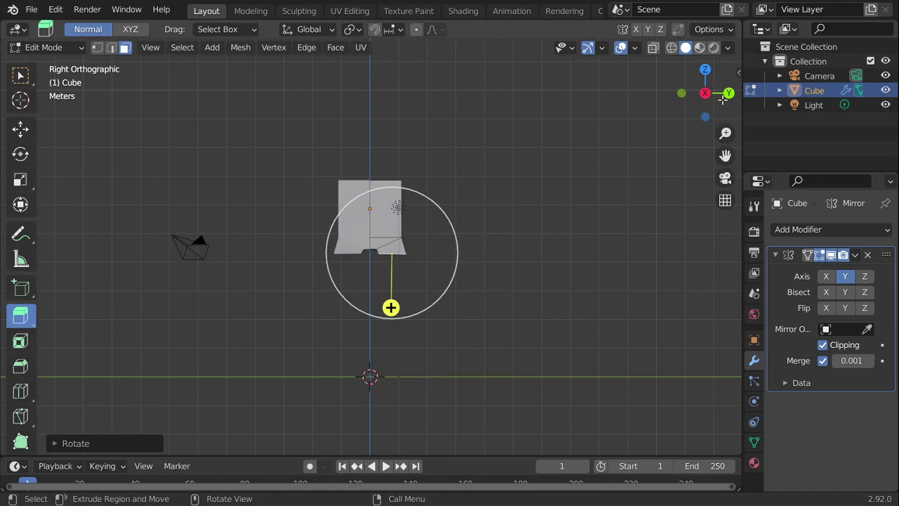
{"action": "left_click_drag", "start_coordinate": [723, 99], "coordinate": [715, 105]}
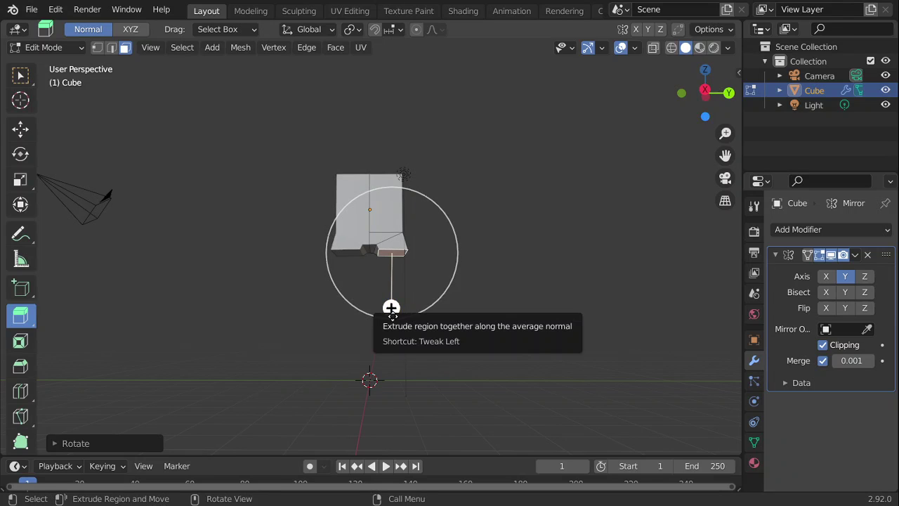
{"action": "left_click_drag", "start_coordinate": [391, 309], "coordinate": [392, 424]}
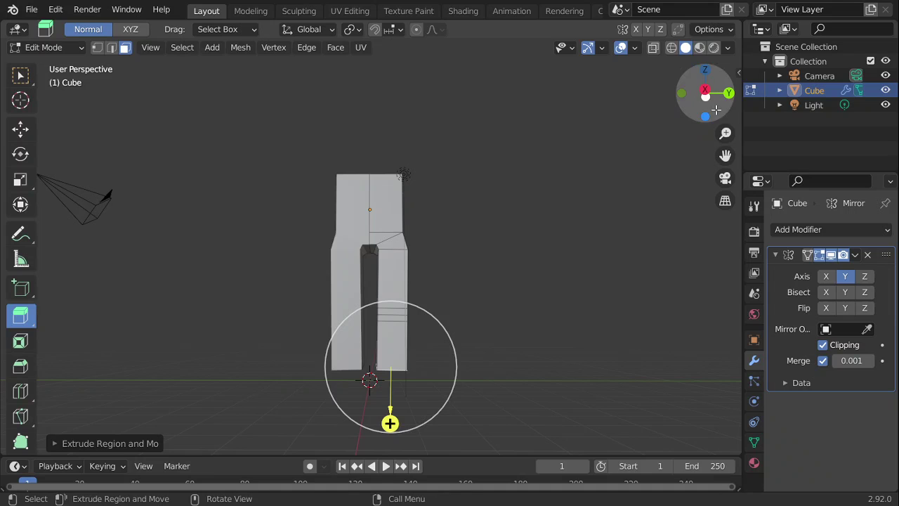
Extrude the leg's bottom face slightly further down, and extrude the new section's front face forward along X as a foot.
{"action": "left_click_drag", "start_coordinate": [714, 107], "coordinate": [640, 80]}
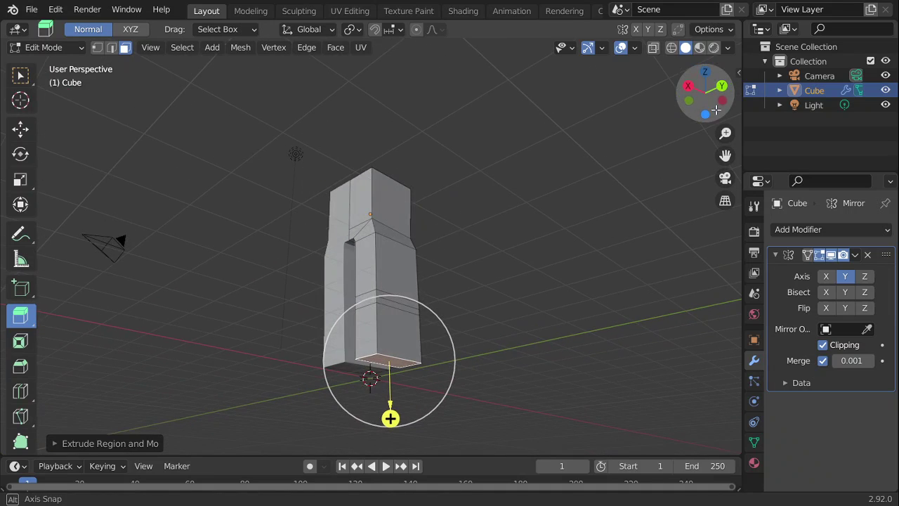
{"action": "left_click_drag", "start_coordinate": [397, 428], "coordinate": [402, 440]}
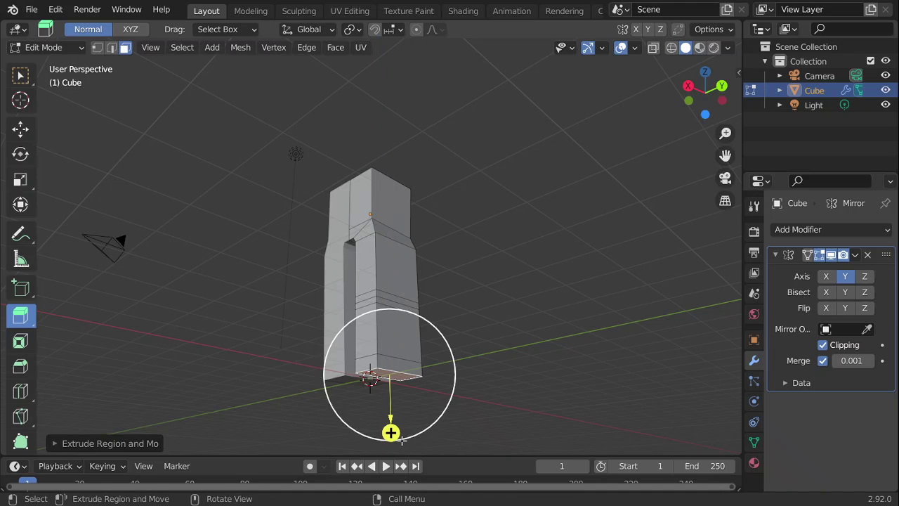
{"action": "left_click_drag", "start_coordinate": [704, 110], "coordinate": [698, 112]}
{"action": "left_click", "coordinate": [356, 368]}
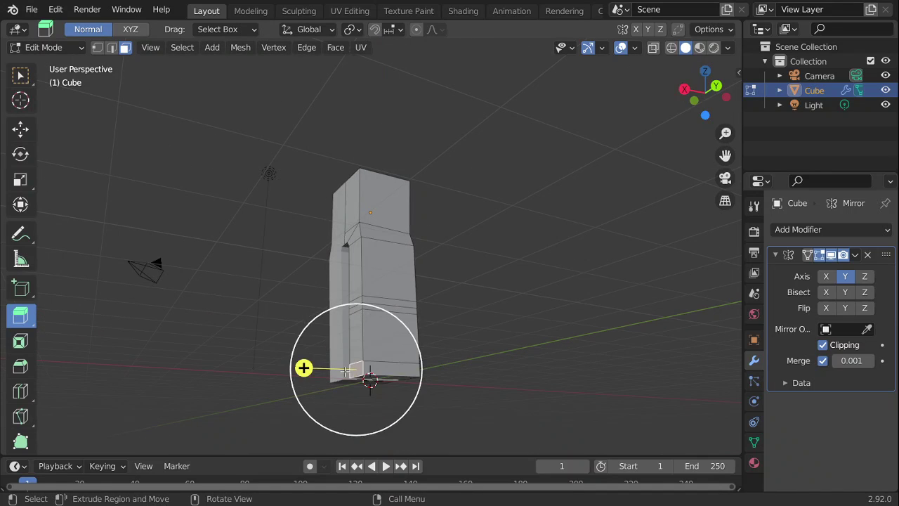
{"action": "left_click_drag", "start_coordinate": [302, 368], "coordinate": [279, 367]}
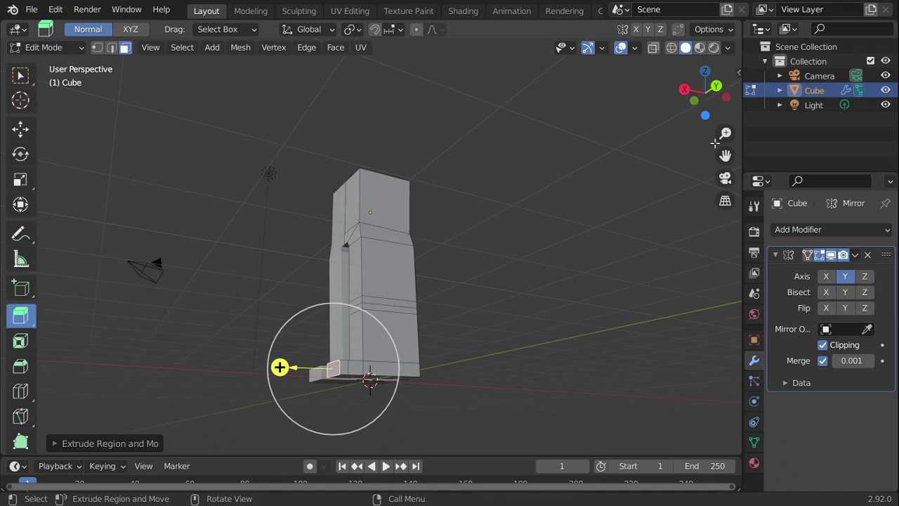
Lower the top front edge of the foot along Z to give the toe a slope.
{"action": "left_click_drag", "start_coordinate": [718, 140], "coordinate": [678, 119]}
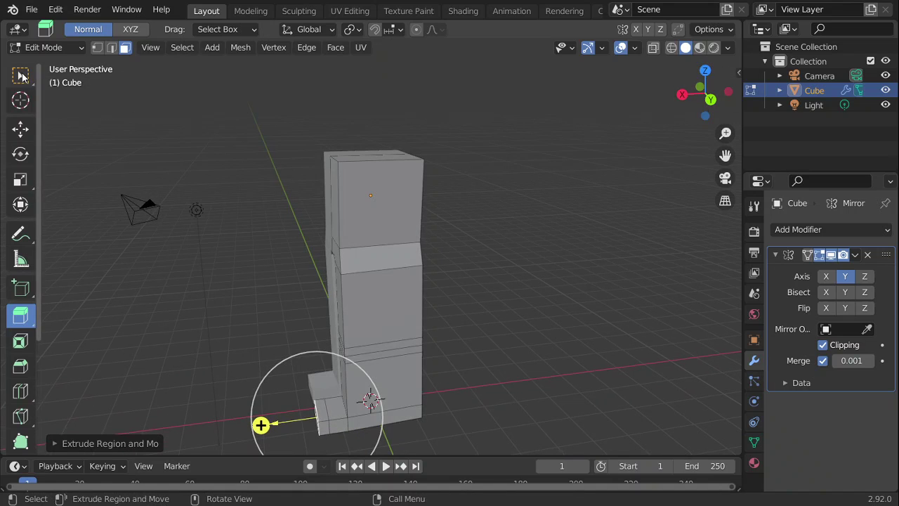
{"action": "left_click", "coordinate": [111, 47]}
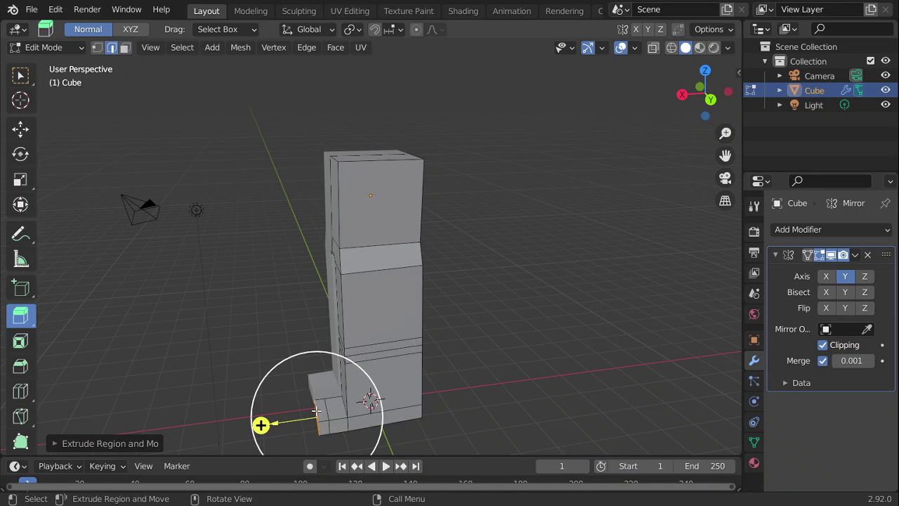
{"action": "left_click", "coordinate": [20, 128]}
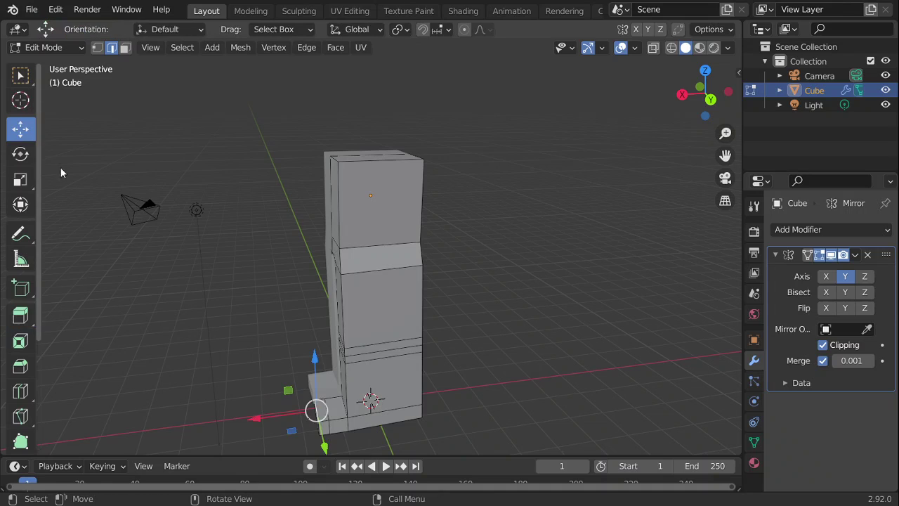
{"action": "mouse_move", "coordinate": [317, 358]}
{"action": "left_mouse_down"}
{"action": "mouse_move", "coordinate": [318, 369]}
{"action": "mouse_move", "coordinate": [317, 362]}
{"action": "left_mouse_up"}
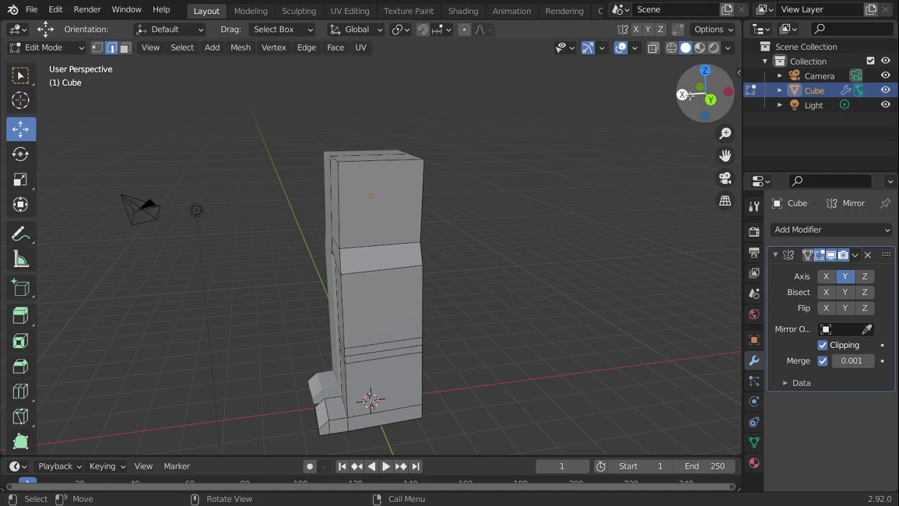
Select all the back faces of the leg down to the heel and move them forward along X to thin the leg.
{"action": "left_click_drag", "start_coordinate": [695, 105], "coordinate": [608, 73]}
{"action": "left_click_drag", "start_coordinate": [871, 112], "coordinate": [886, 112]}
{"action": "left_click_drag", "start_coordinate": [705, 93], "coordinate": [585, 99]}
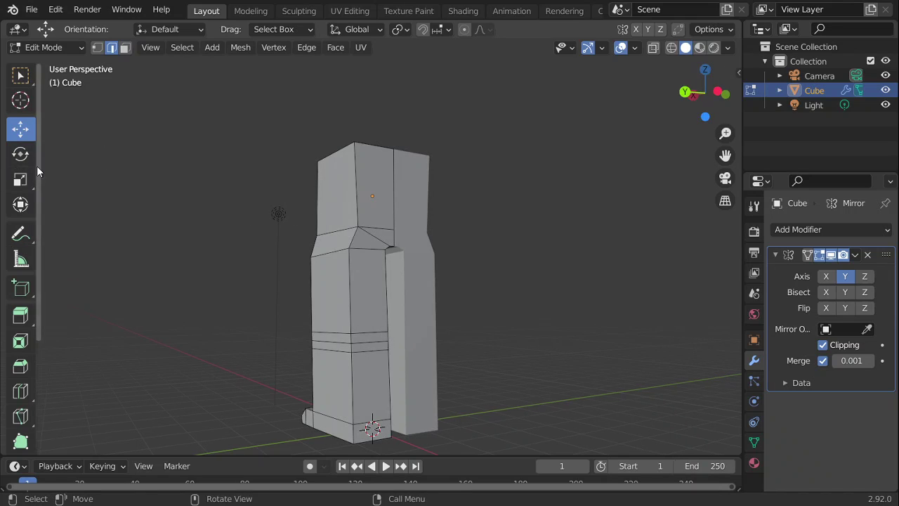
{"action": "left_click", "coordinate": [20, 76]}
{"action": "key", "text": "3"}
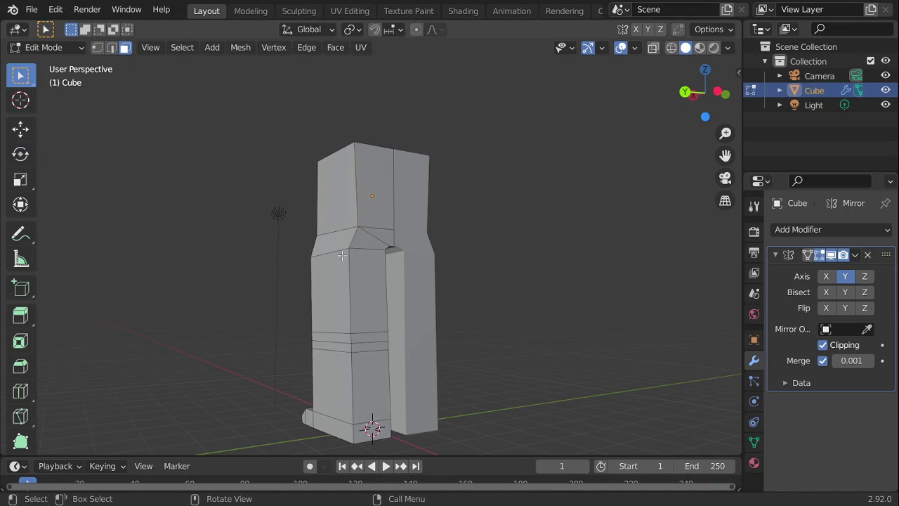
{"action": "left_click", "coordinate": [367, 277]}
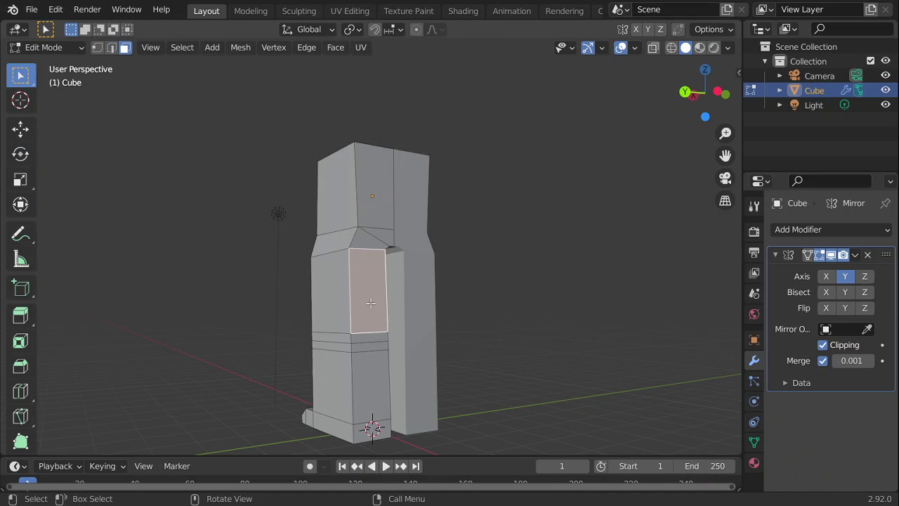
{"action": "left_click", "coordinate": [374, 338], "text": "shift"}
{"action": "left_click", "coordinate": [376, 347], "text": "shift"}
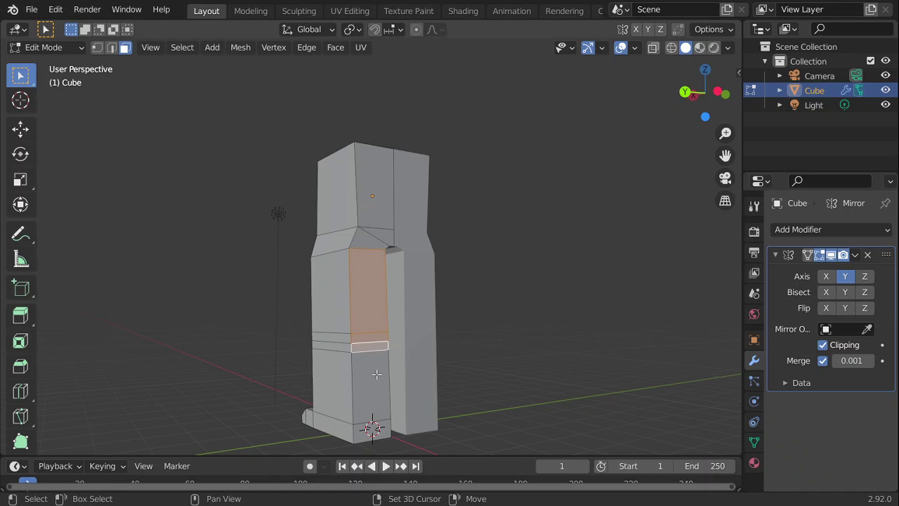
{"action": "left_click", "coordinate": [376, 375], "text": "shift"}
{"action": "left_click", "coordinate": [369, 433], "text": "shift"}
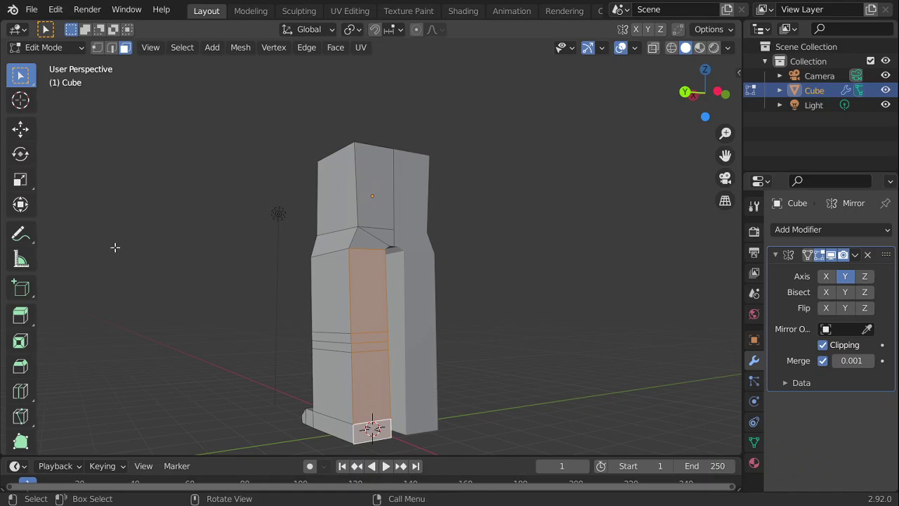
{"action": "left_click", "coordinate": [21, 129]}
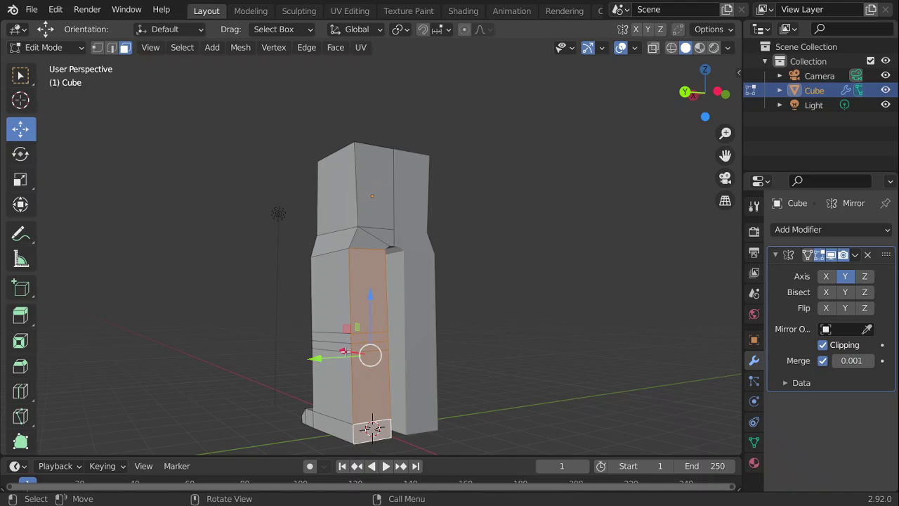
{"action": "left_click_drag", "start_coordinate": [344, 351], "coordinate": [336, 351]}
{"action": "left_click_drag", "start_coordinate": [693, 114], "coordinate": [790, 114]}
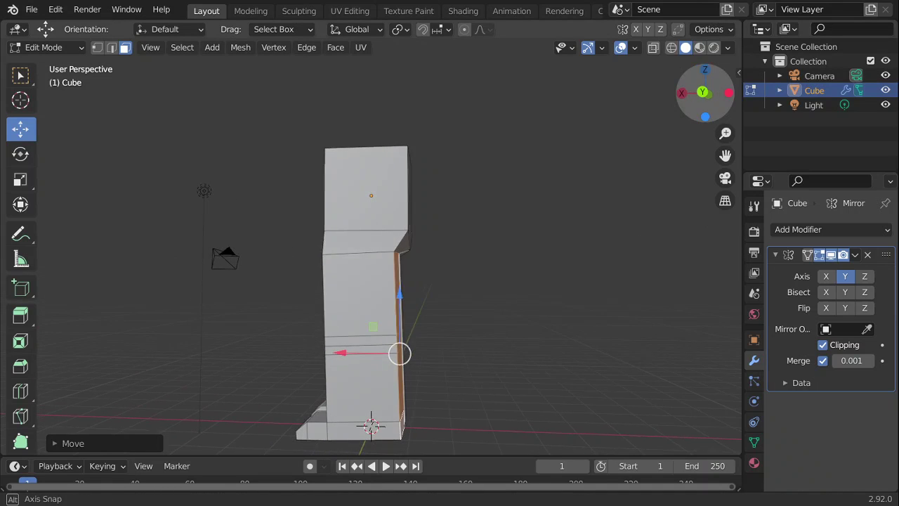
{"action": "left_click_drag", "start_coordinate": [723, 91], "coordinate": [726, 92]}
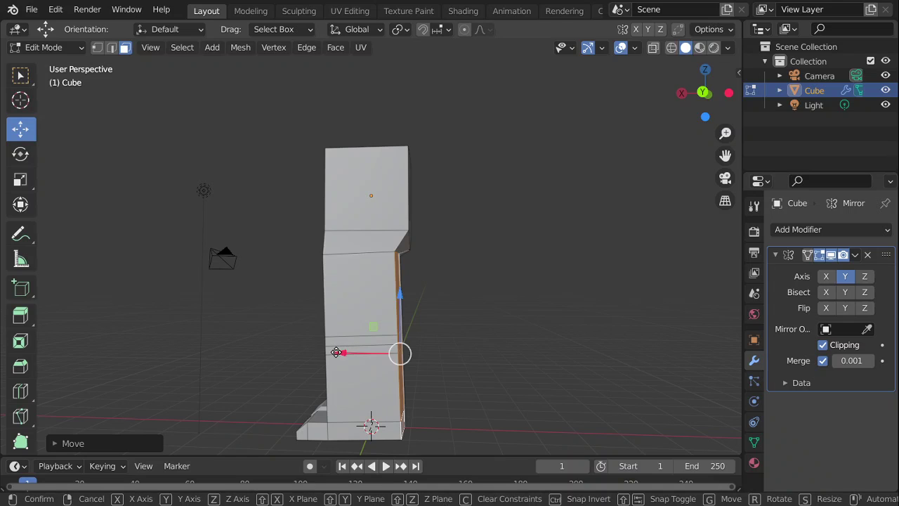
{"action": "left_click_drag", "start_coordinate": [340, 352], "coordinate": [325, 353]}
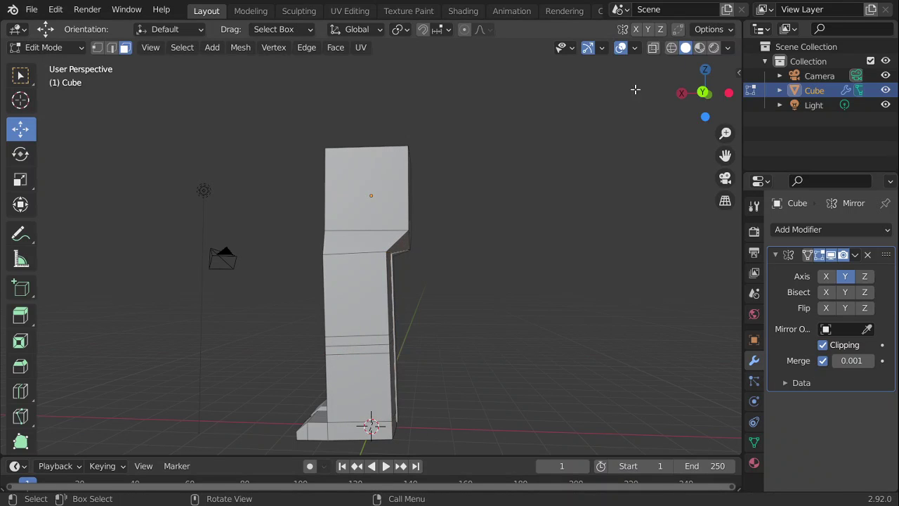
Select the leg's front faces and all faces of the foot in front, including its sides and underside, and move them back along X.
{"action": "left_click_drag", "start_coordinate": [705, 90], "coordinate": [723, 93]}
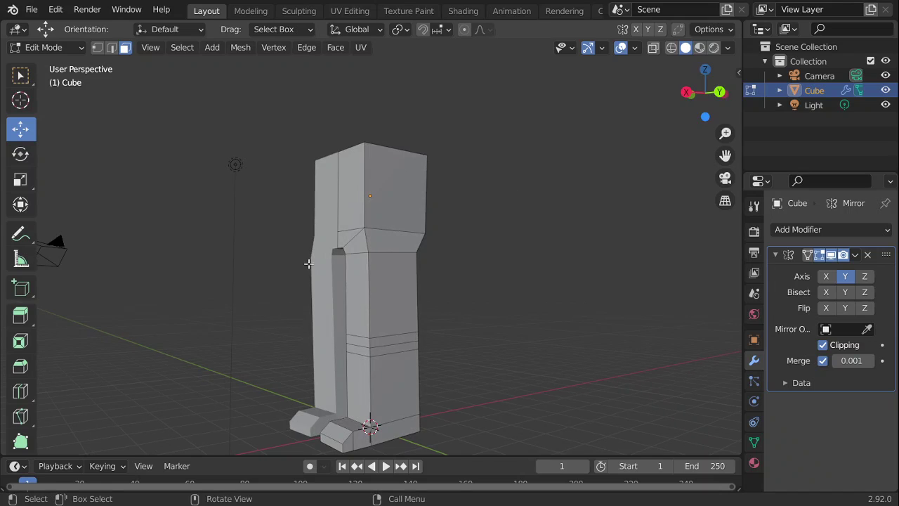
{"action": "left_click", "coordinate": [364, 313]}
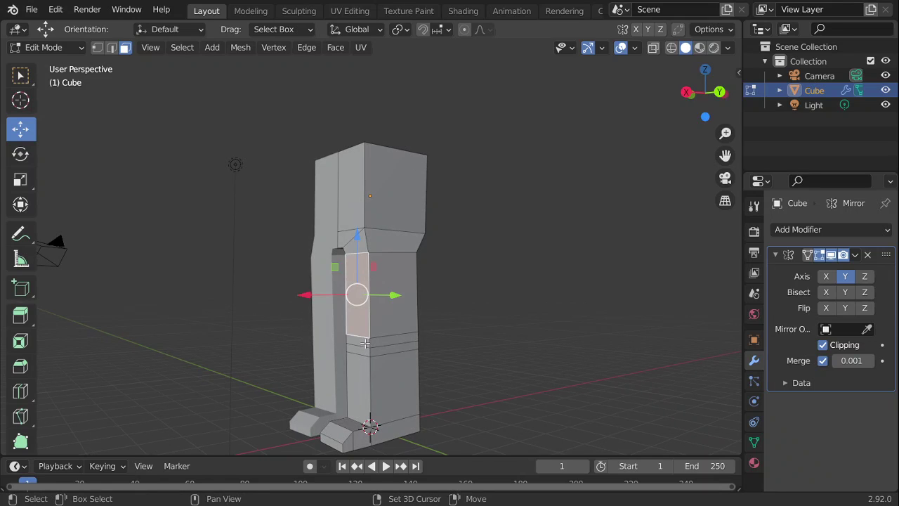
{"action": "left_click", "coordinate": [365, 343], "text": "shift"}
{"action": "left_click", "coordinate": [364, 347], "text": "shift"}
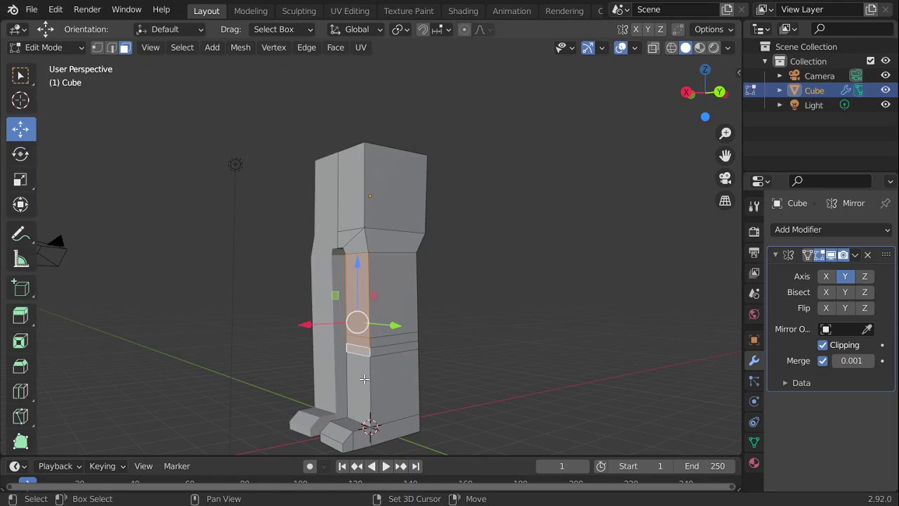
{"action": "left_click", "coordinate": [364, 380], "text": "shift"}
{"action": "left_click", "coordinate": [347, 428], "text": "shift"}
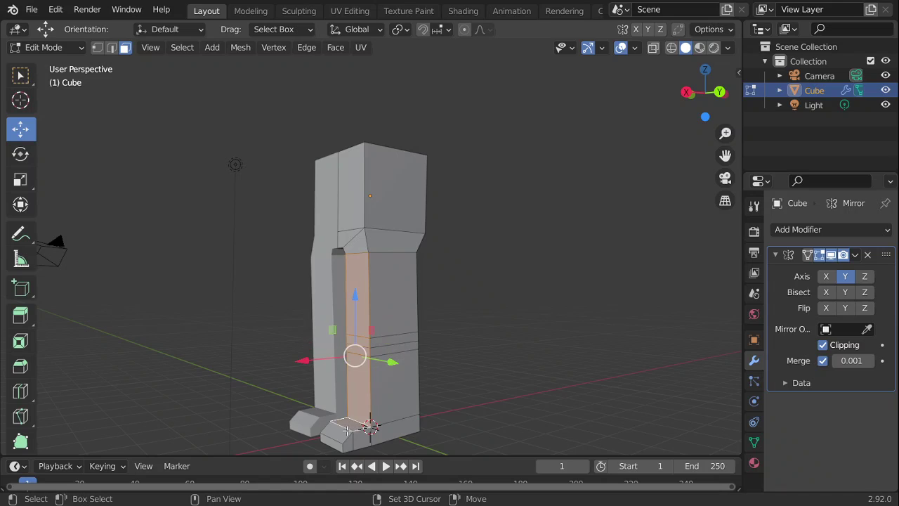
{"action": "left_click", "coordinate": [340, 436], "text": "shift"}
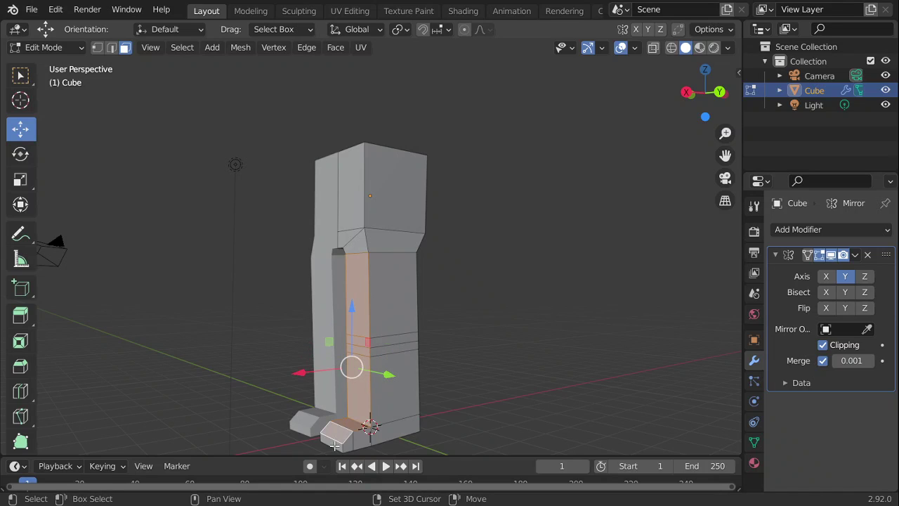
{"action": "left_click", "coordinate": [345, 444], "text": "shift"}
{"action": "left_click", "coordinate": [353, 441], "text": "shift"}
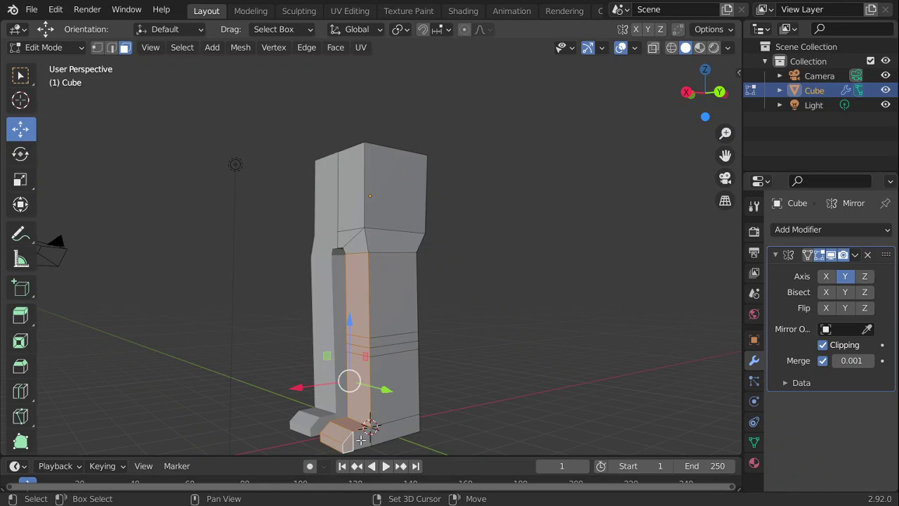
{"action": "left_click", "coordinate": [361, 440], "text": "shift"}
{"action": "left_click_drag", "start_coordinate": [694, 104], "coordinate": [695, 23]}
{"action": "left_click", "coordinate": [338, 350], "text": "shift"}
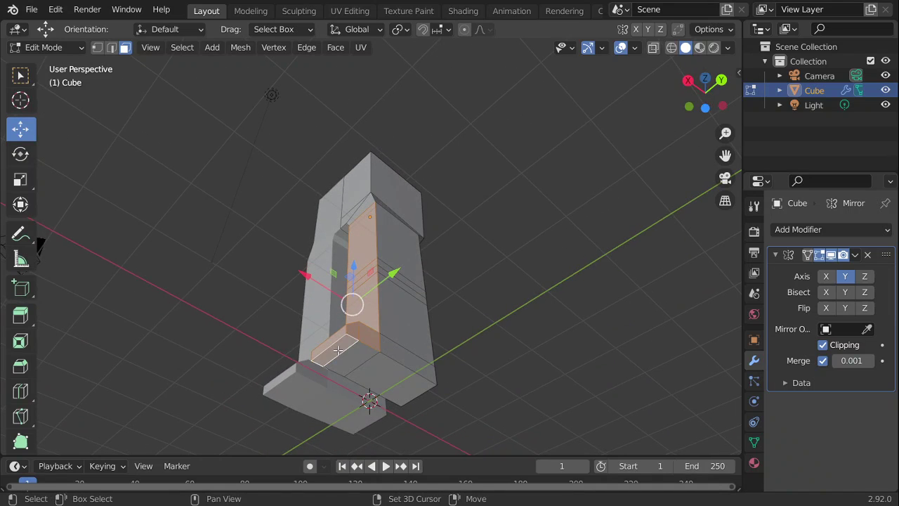
{"action": "left_click", "coordinate": [350, 356], "text": "shift"}
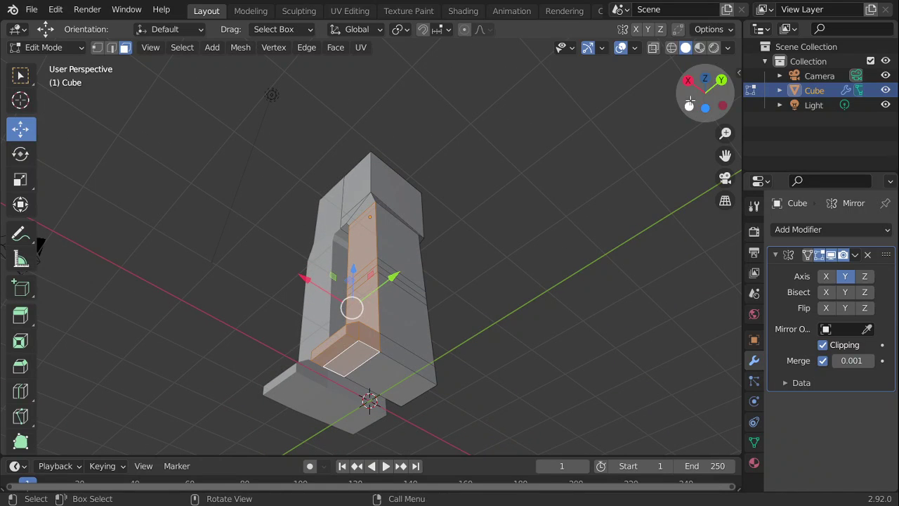
{"action": "mouse_move", "coordinate": [691, 101]}
{"action": "left_mouse_down"}
{"action": "mouse_move", "coordinate": [705, 109]}
{"action": "mouse_move", "coordinate": [701, 90]}
{"action": "left_mouse_up"}
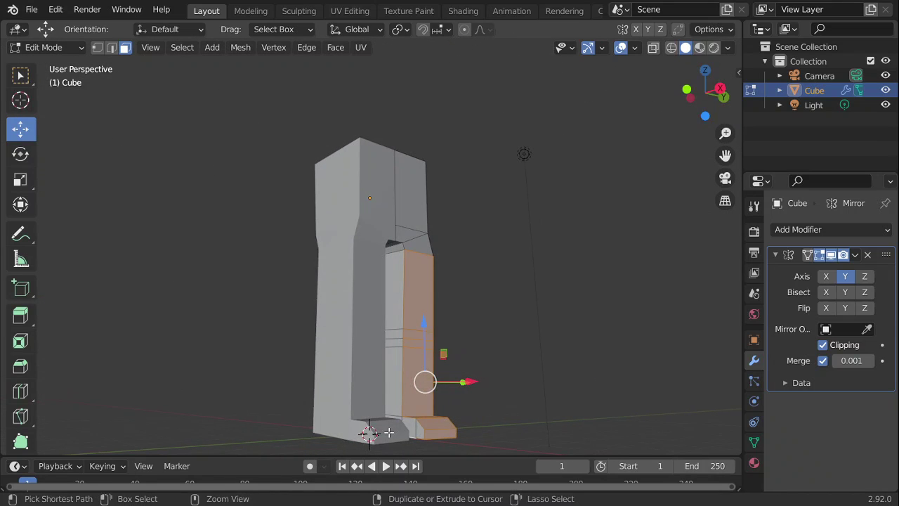
{"action": "left_click", "coordinate": [411, 427], "text": "ctrl"}
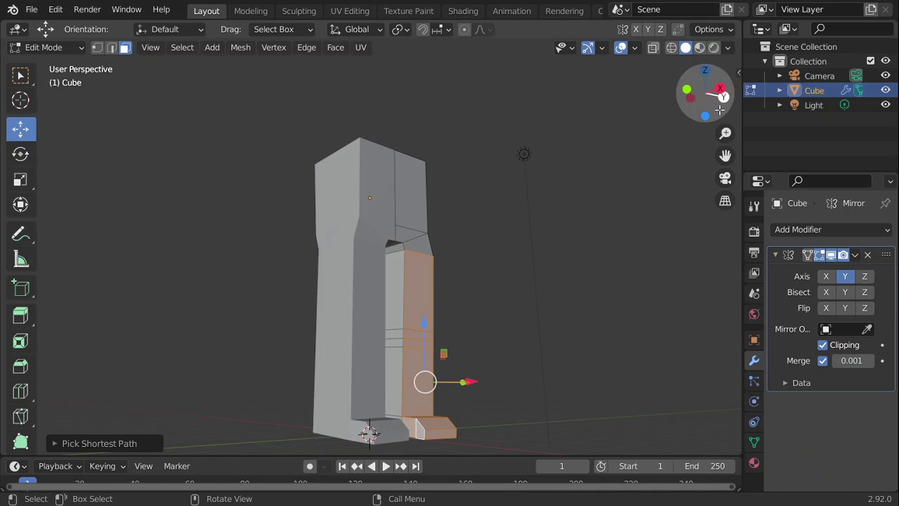
{"action": "left_click_drag", "start_coordinate": [720, 109], "coordinate": [753, 107]}
{"action": "left_click_drag", "start_coordinate": [260, 385], "coordinate": [286, 384]}
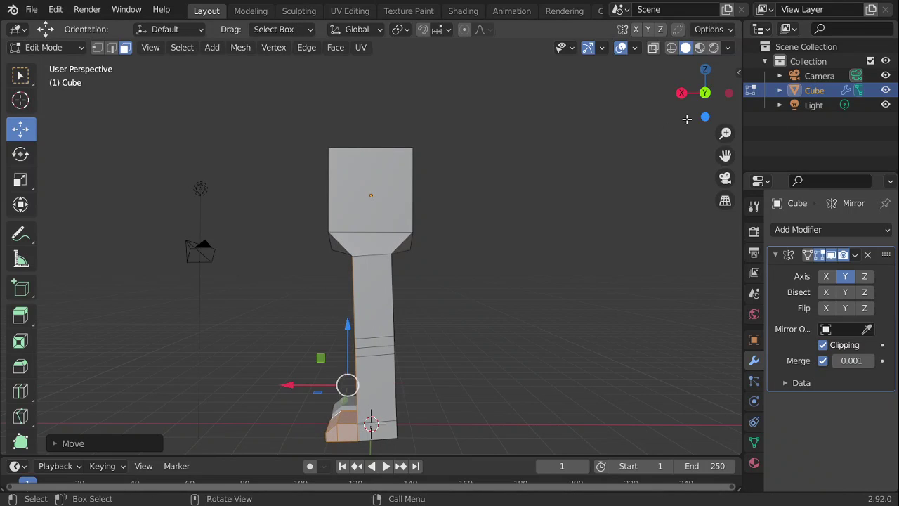
Extrude the top face of the body straight up to add a short chest section.
{"action": "left_click_drag", "start_coordinate": [694, 110], "coordinate": [760, 160]}
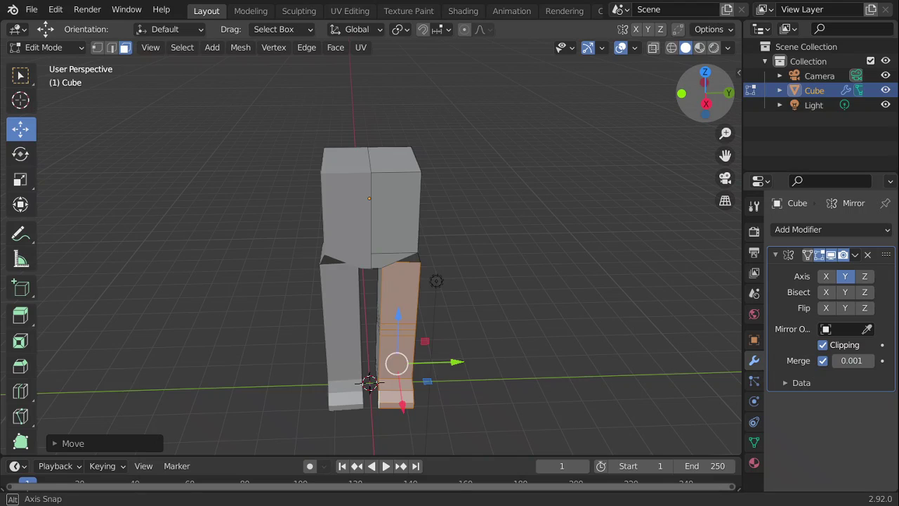
{"action": "left_click_drag", "start_coordinate": [692, 100], "coordinate": [688, 101]}
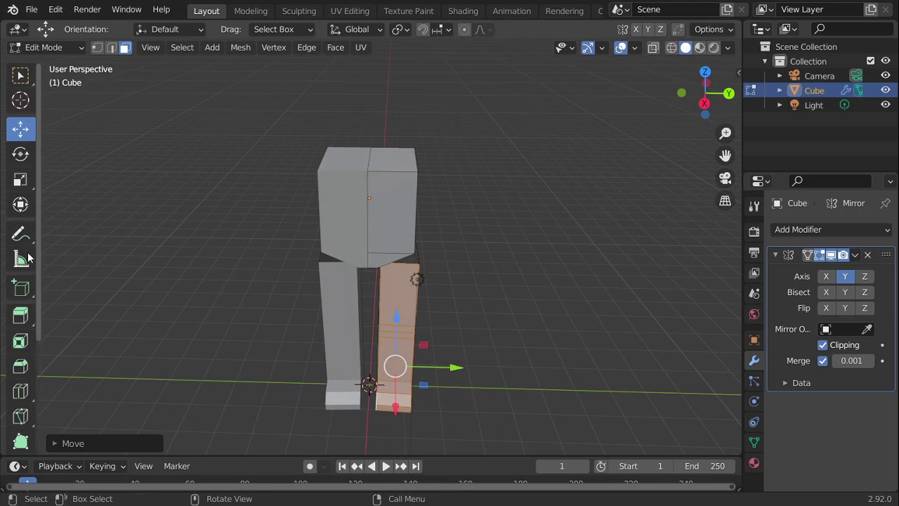
{"action": "left_click", "coordinate": [21, 316]}
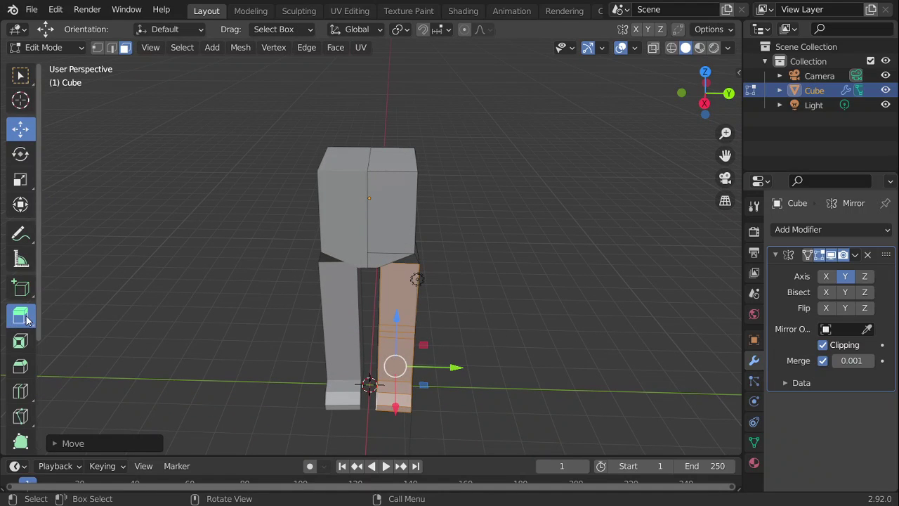
{"action": "left_click", "coordinate": [390, 165]}
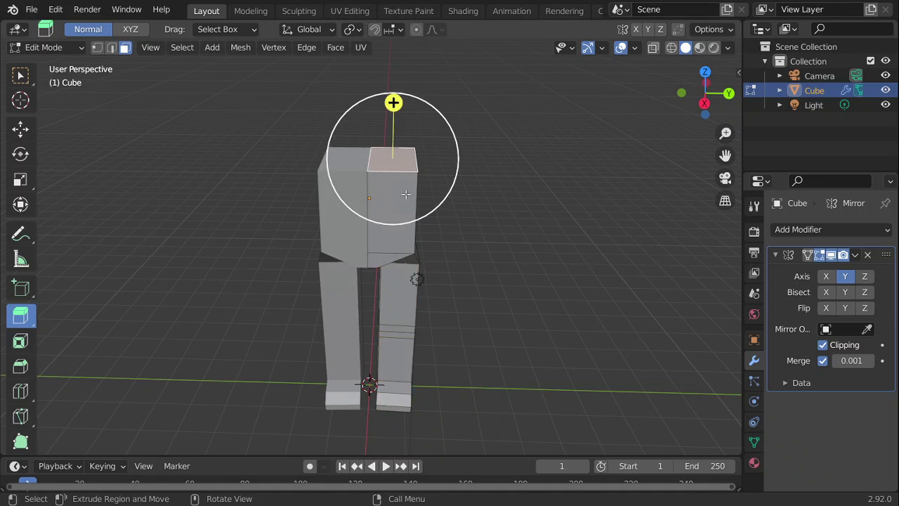
{"action": "left_click_drag", "start_coordinate": [395, 101], "coordinate": [392, 70]}
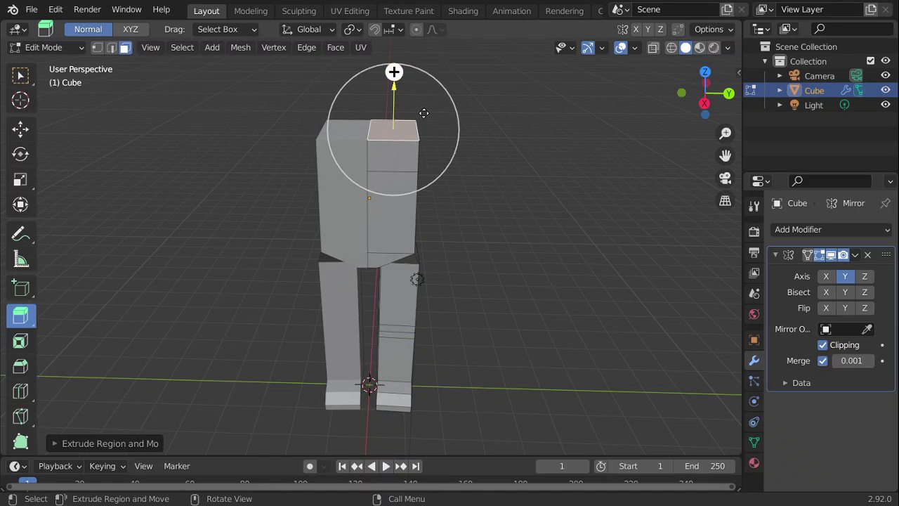
Extrude the outer side face of the chest section slightly outward as a shoulder, and narrow its end face along X.
{"action": "left_click_drag", "start_coordinate": [704, 100], "coordinate": [716, 111]}
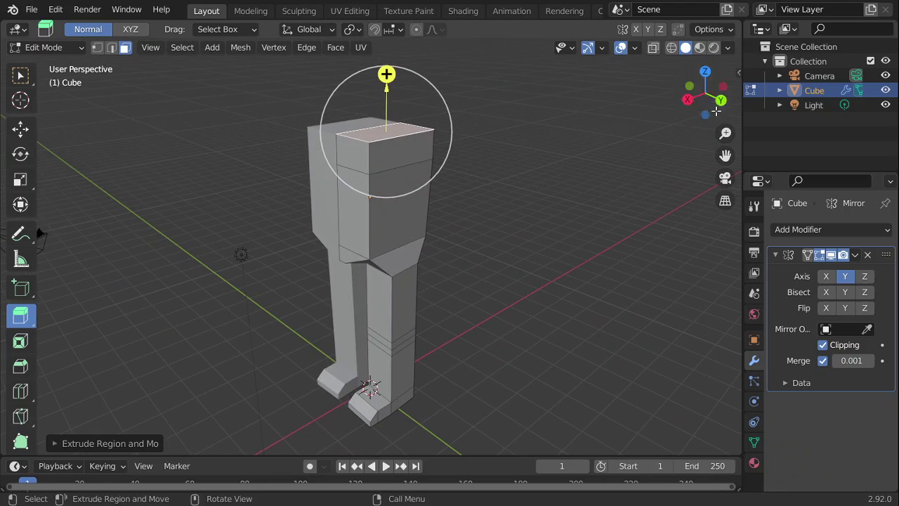
{"action": "left_click", "coordinate": [409, 155]}
{"action": "left_click_drag", "start_coordinate": [445, 161], "coordinate": [461, 164]}
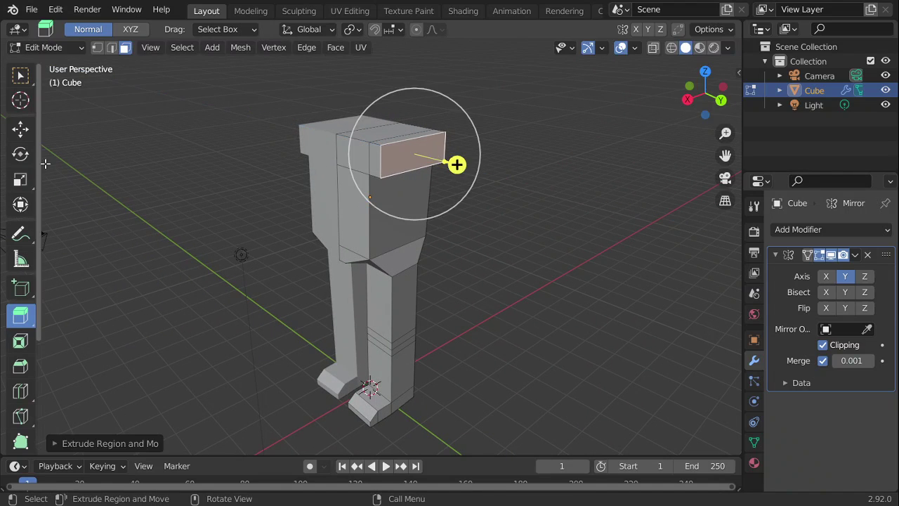
{"action": "left_click", "coordinate": [24, 181]}
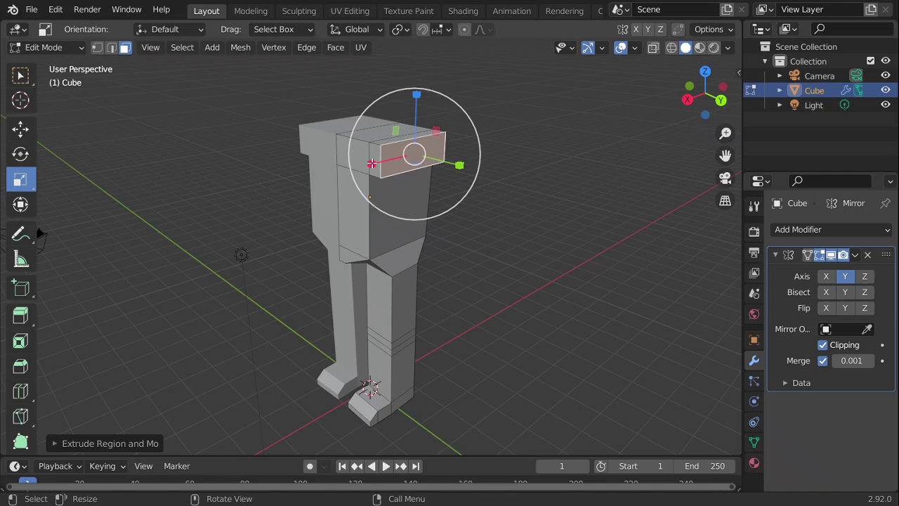
{"action": "left_click_drag", "start_coordinate": [371, 163], "coordinate": [407, 161]}
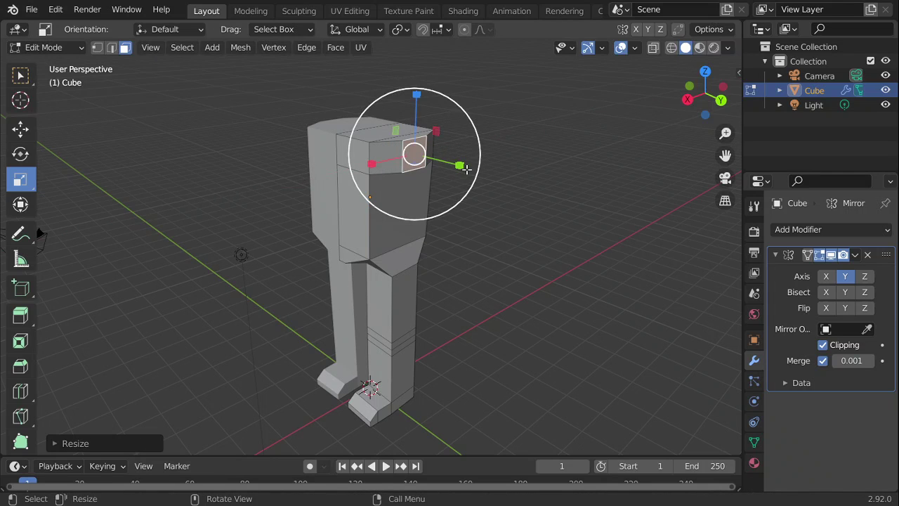
Select the top faces of the chest and shoulder and raise them slightly along Z.
{"action": "left_click_drag", "start_coordinate": [705, 98], "coordinate": [46, 88]}
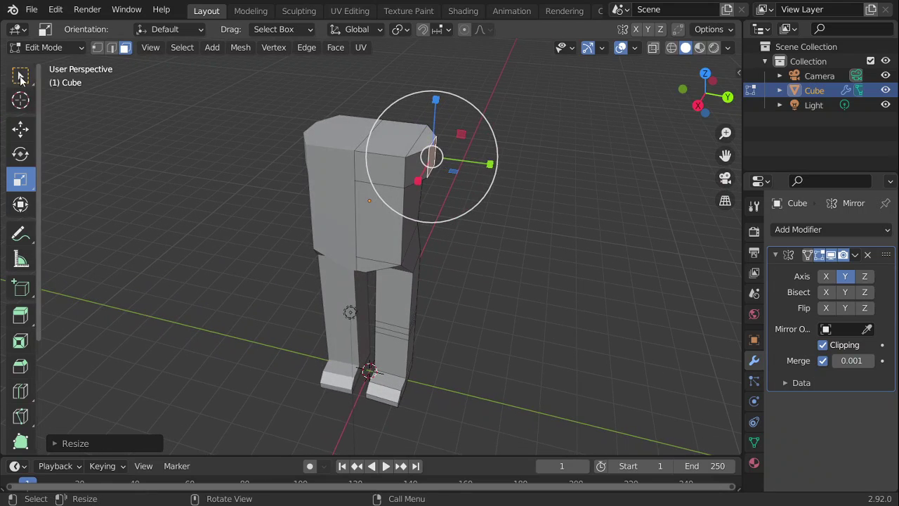
{"action": "left_click", "coordinate": [21, 78]}
{"action": "left_click", "coordinate": [419, 139]}
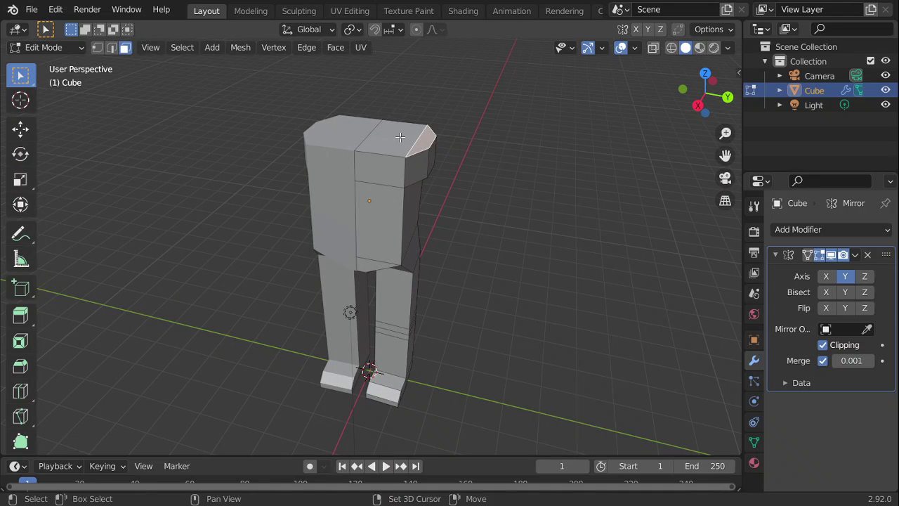
{"action": "left_click", "coordinate": [400, 137]}
{"action": "left_click", "coordinate": [20, 129]}
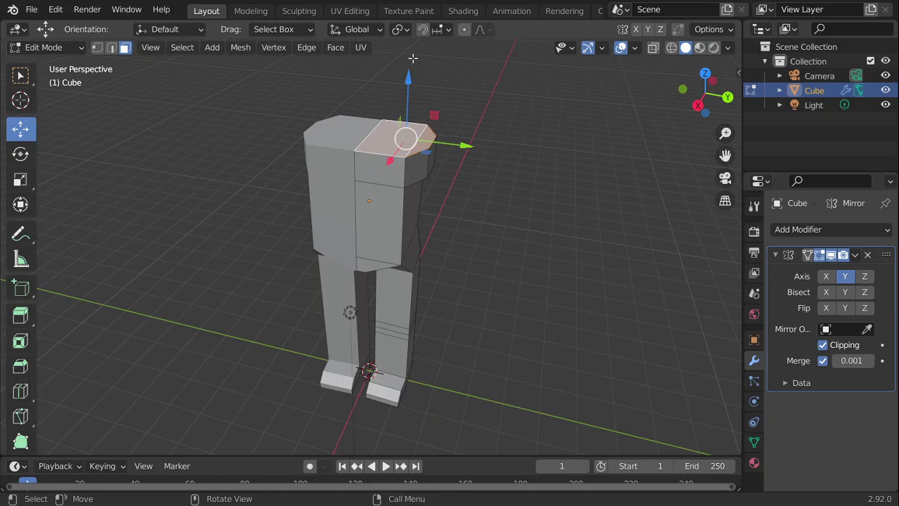
{"action": "left_click_drag", "start_coordinate": [410, 73], "coordinate": [427, 108]}
Scale the shoulder's outer end face along Z to about 0.6.
{"action": "left_click", "coordinate": [432, 162]}
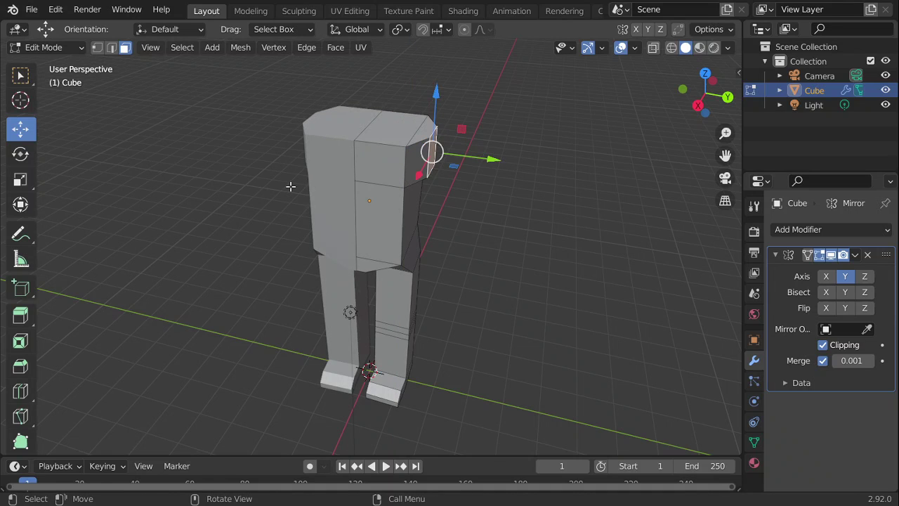
{"action": "left_click", "coordinate": [20, 180]}
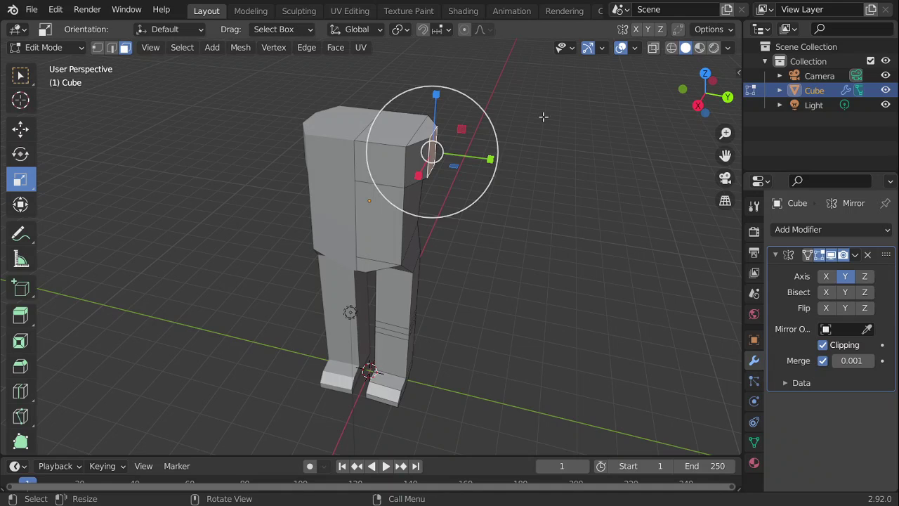
{"action": "left_click_drag", "start_coordinate": [705, 112], "coordinate": [608, 81]}
{"action": "left_click_drag", "start_coordinate": [682, 95], "coordinate": [671, 98]}
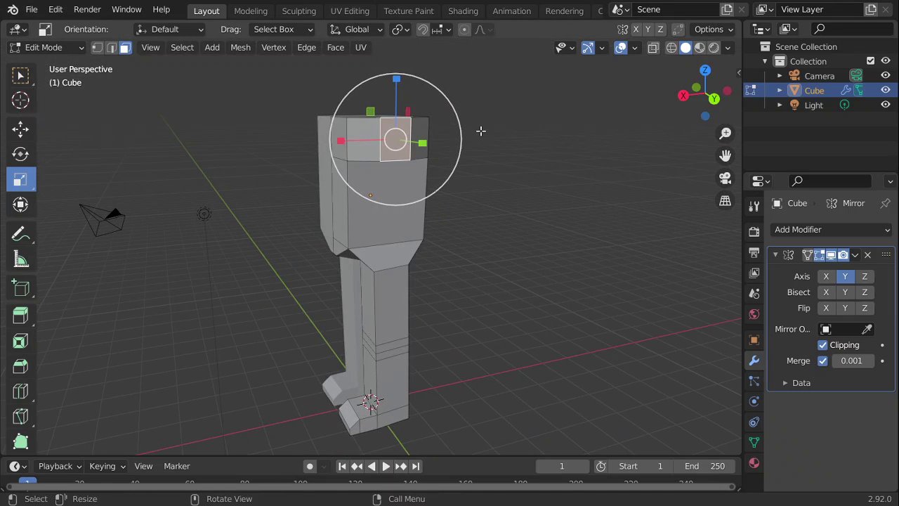
{"action": "left_click_drag", "start_coordinate": [396, 79], "coordinate": [397, 85]}
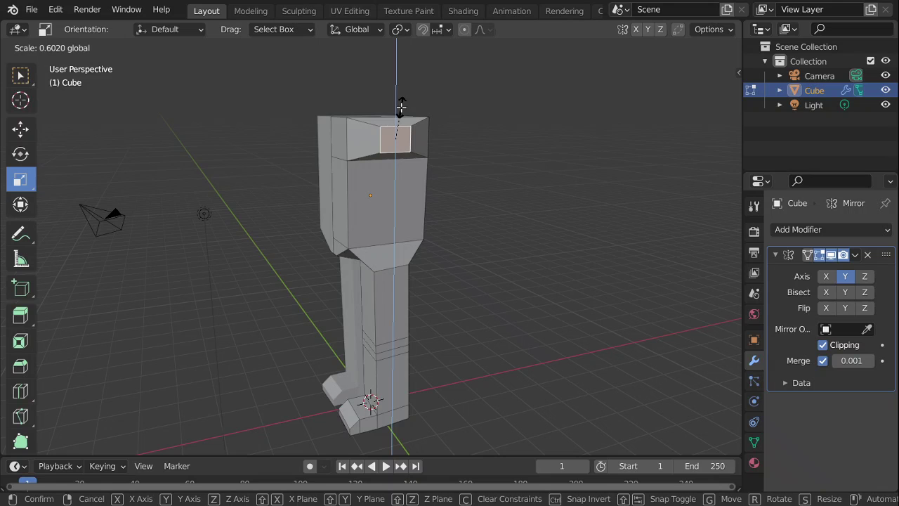
{"action": "left_click_drag", "start_coordinate": [400, 105], "coordinate": [401, 107]}
{"action": "left_click_drag", "start_coordinate": [713, 107], "coordinate": [705, 78]}
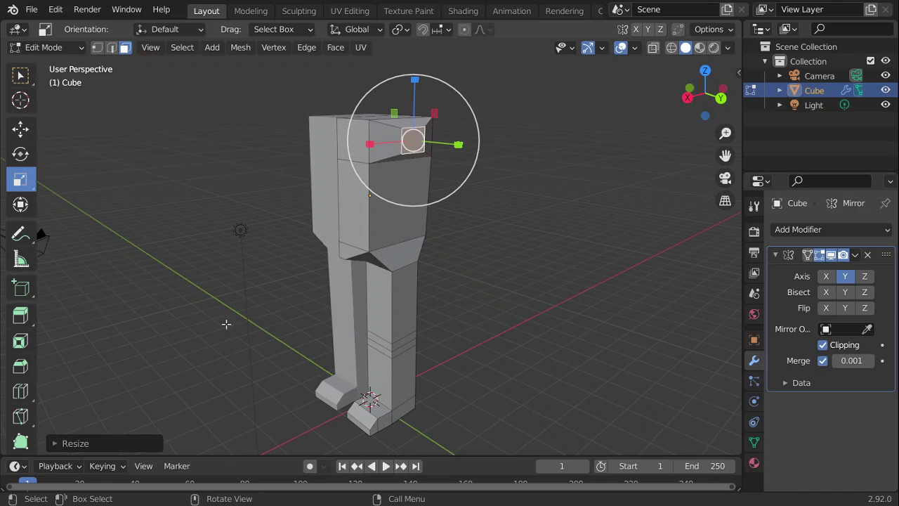
Extrude the shoulder's end face outward repeatedly to form an upper arm, two short elbow sections, a forearm and a wrist section about 0.1 m long.
{"action": "left_click", "coordinate": [21, 315]}
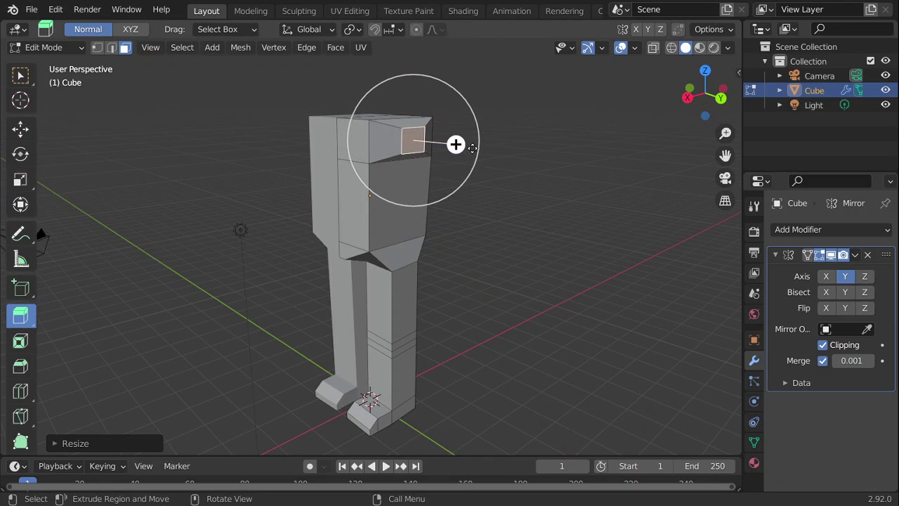
{"action": "left_click_drag", "start_coordinate": [472, 147], "coordinate": [529, 154]}
{"action": "left_click_drag", "start_coordinate": [694, 111], "coordinate": [722, 117]}
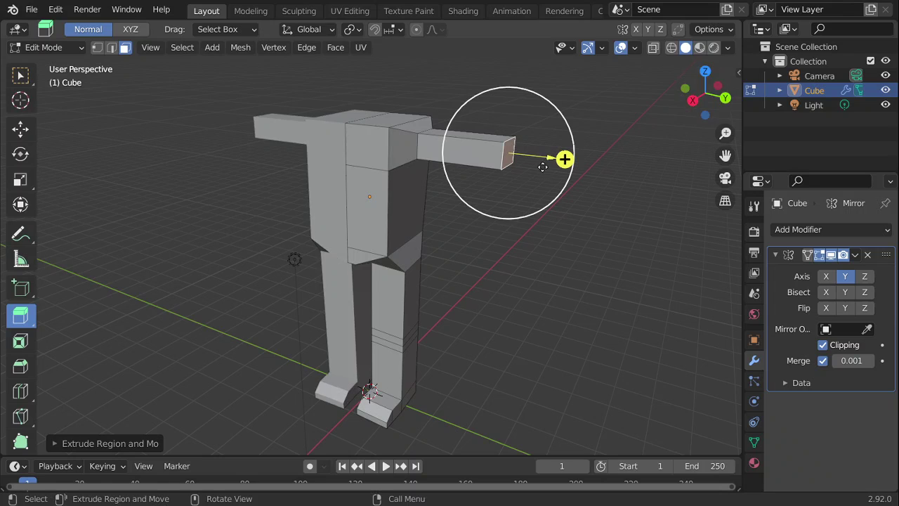
{"action": "left_click_drag", "start_coordinate": [562, 159], "coordinate": [671, 178]}
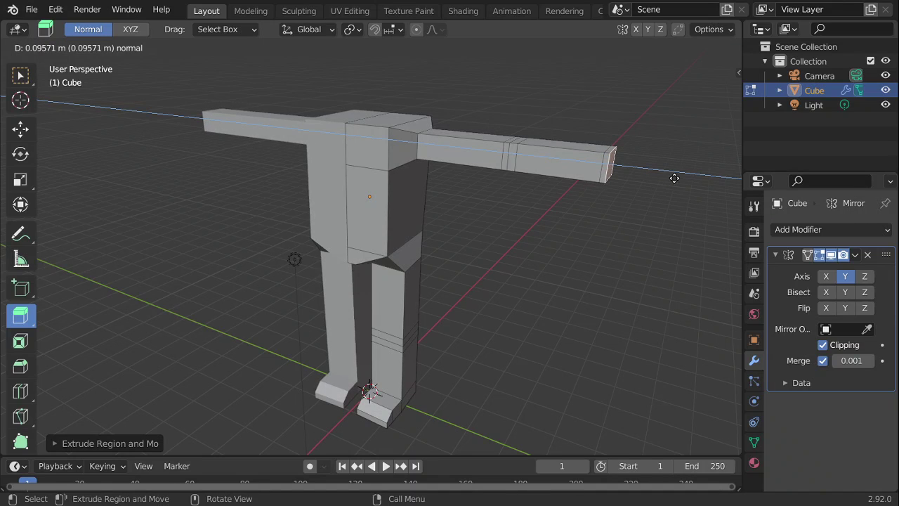
{"action": "left_click_drag", "start_coordinate": [676, 179], "coordinate": [676, 179]}
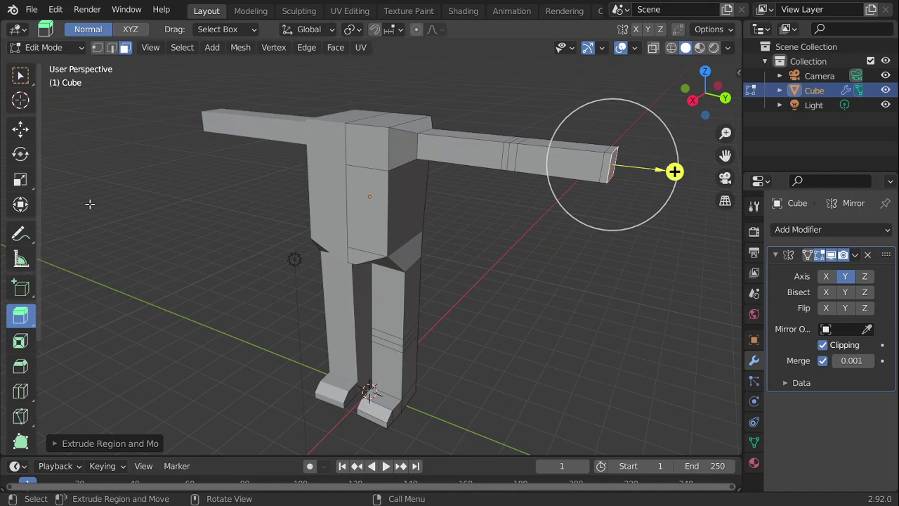
Scale up the arm's end face to make it larger than the wrist, and extrude it outward as a blocky hand.
{"action": "left_click", "coordinate": [20, 180]}
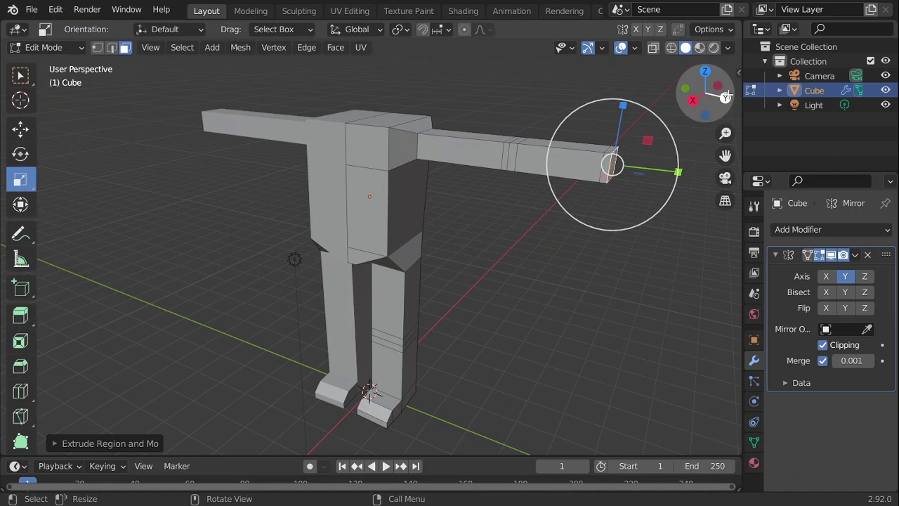
{"action": "left_click_drag", "start_coordinate": [724, 95], "coordinate": [628, 88]}
{"action": "left_click_drag", "start_coordinate": [476, 160], "coordinate": [492, 168]}
{"action": "left_click_drag", "start_coordinate": [406, 187], "coordinate": [394, 176]}
{"action": "left_click", "coordinate": [21, 314]}
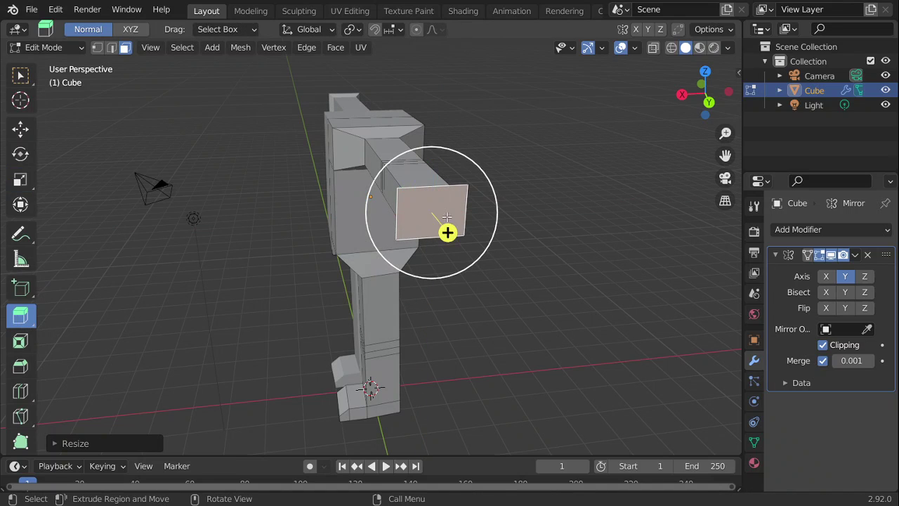
{"action": "left_click_drag", "start_coordinate": [447, 231], "coordinate": [486, 266]}
Move the hand's end face slightly inward along Y to shorten the hand.
{"action": "left_click_drag", "start_coordinate": [684, 112], "coordinate": [748, 128]}
{"action": "left_click", "coordinate": [20, 129]}
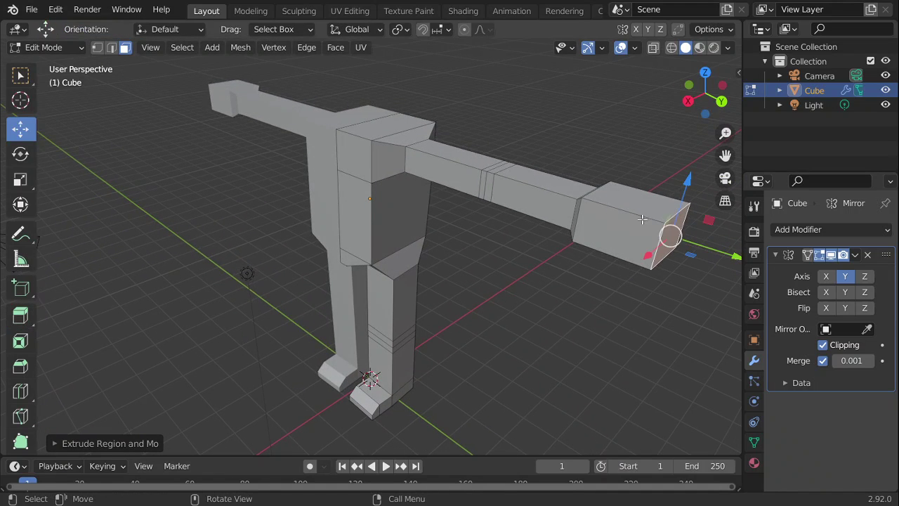
{"action": "left_click_drag", "start_coordinate": [734, 256], "coordinate": [729, 253]}
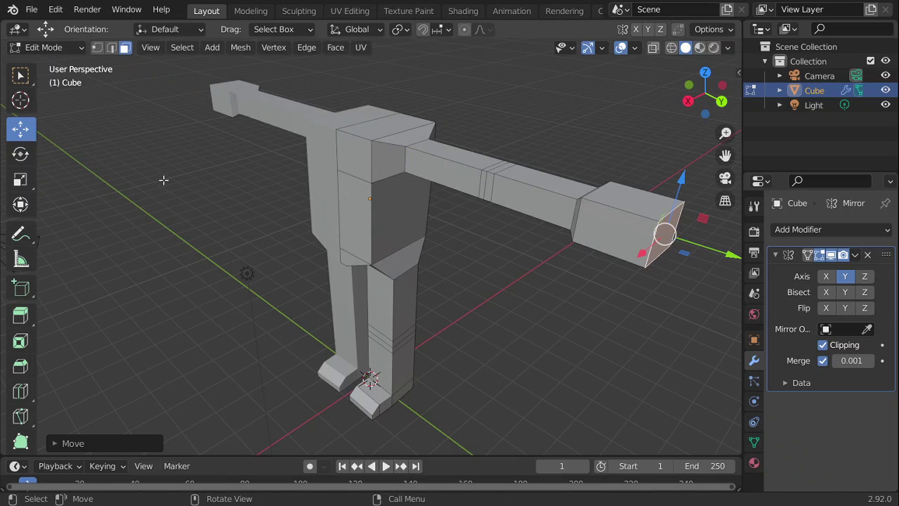
Extrude a short section from the hand's end face and scale its outer face down in X and Z.
{"action": "left_click", "coordinate": [20, 288]}
{"action": "left_click", "coordinate": [20, 314]}
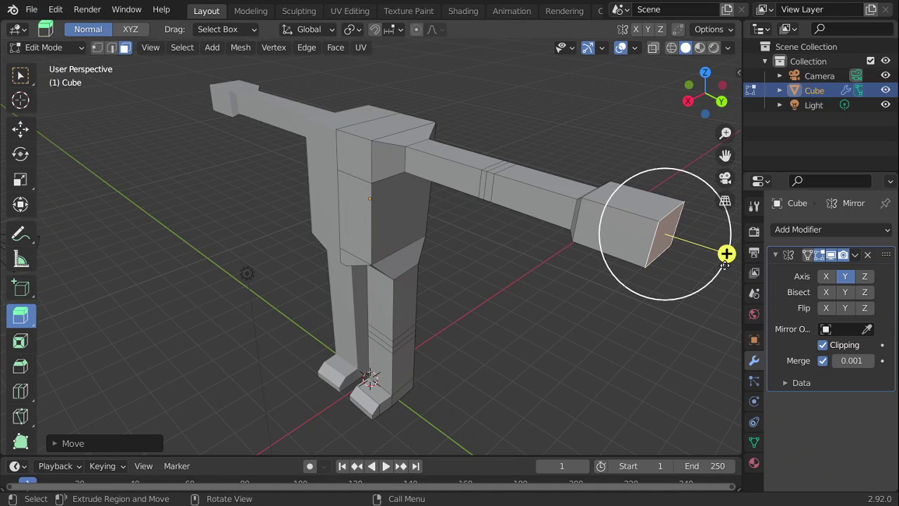
{"action": "left_click_drag", "start_coordinate": [726, 254], "coordinate": [733, 255]}
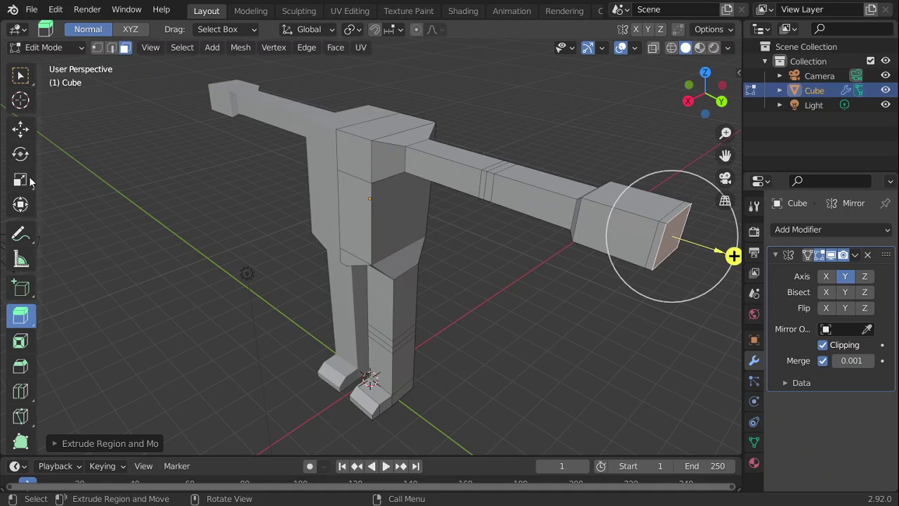
{"action": "key", "text": "shift+space"}
{"action": "key", "text": "s"}
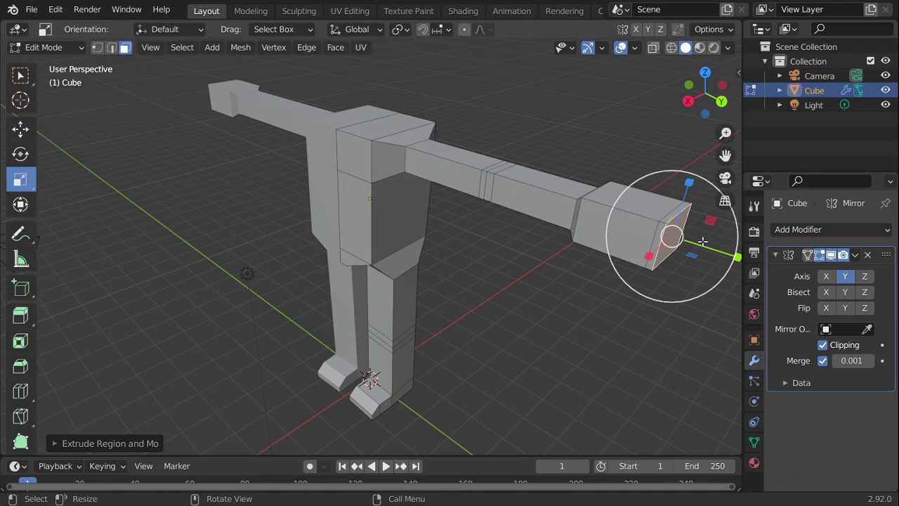
{"action": "left_click_drag", "start_coordinate": [710, 113], "coordinate": [696, 111]}
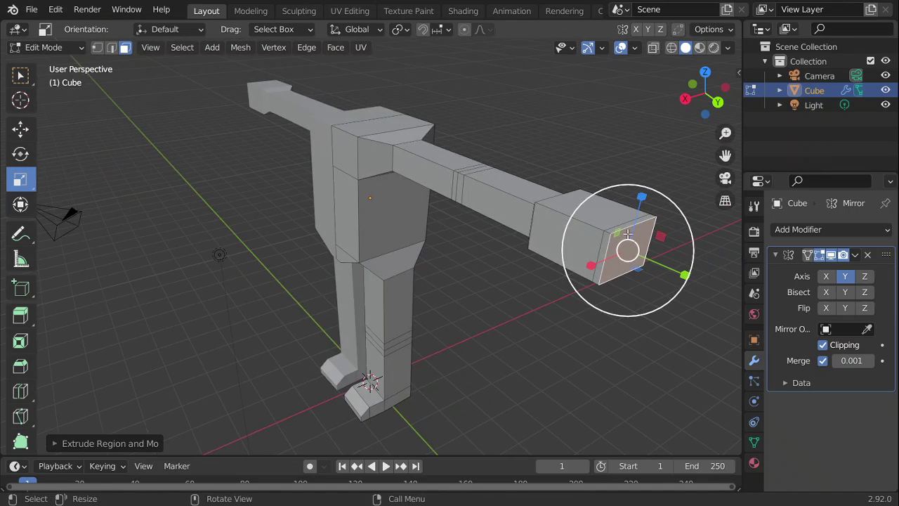
{"action": "left_click_drag", "start_coordinate": [615, 233], "coordinate": [620, 239]}
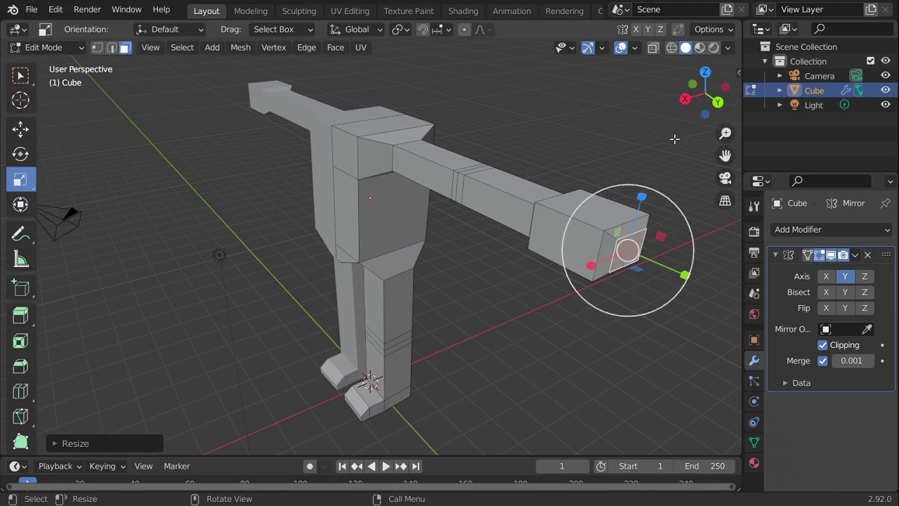
{"action": "mouse_move", "coordinate": [703, 106]}
{"action": "left_mouse_down"}
{"action": "mouse_move", "coordinate": [667, 99]}
{"action": "mouse_move", "coordinate": [683, 103]}
{"action": "mouse_move", "coordinate": [719, 89]}
{"action": "mouse_move", "coordinate": [705, 102]}
{"action": "left_mouse_up"}
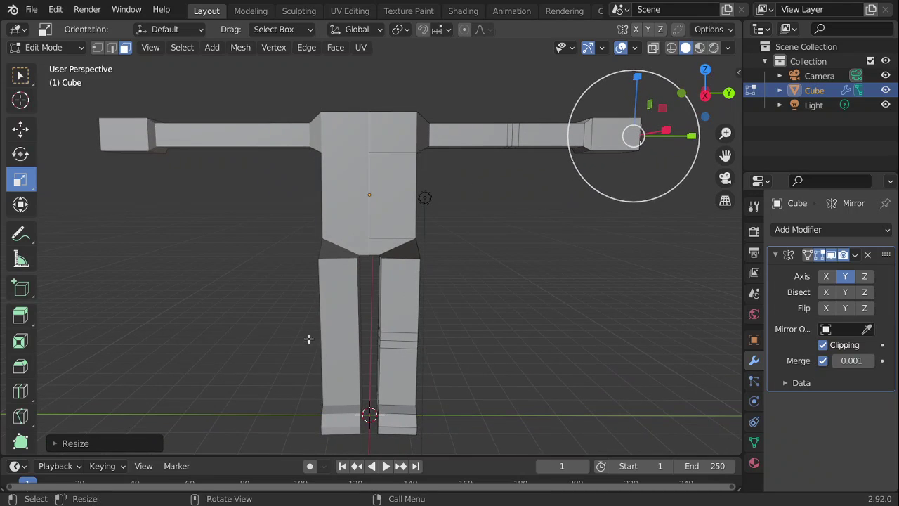
{"action": "left_click_drag", "start_coordinate": [708, 102], "coordinate": [726, 175]}
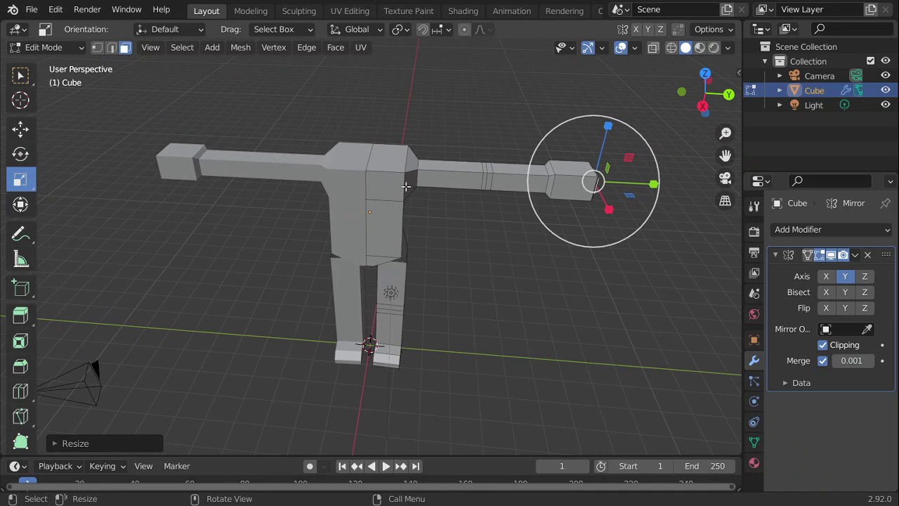
Extrude the torso's top inner face upward slightly and scale it to about 0.5 in X and Y.
{"action": "left_click", "coordinate": [20, 315]}
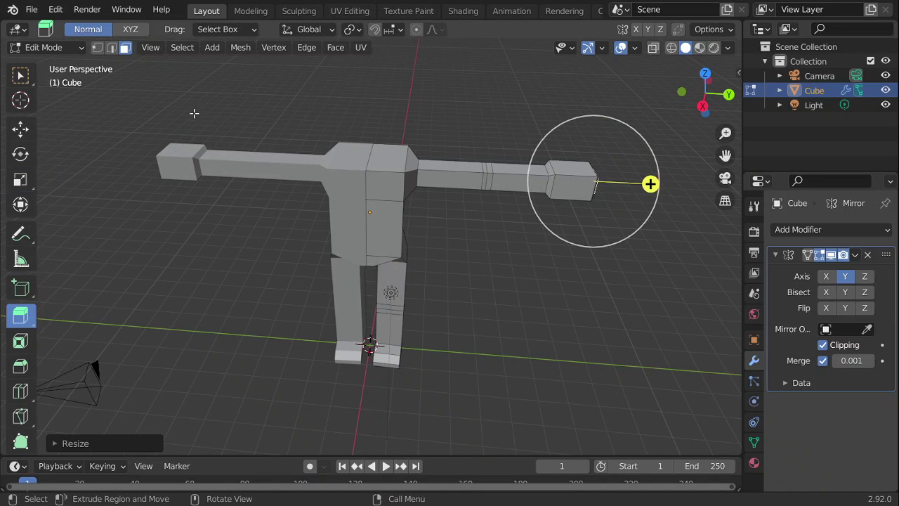
{"action": "left_click", "coordinate": [17, 73]}
{"action": "left_click", "coordinate": [389, 158]}
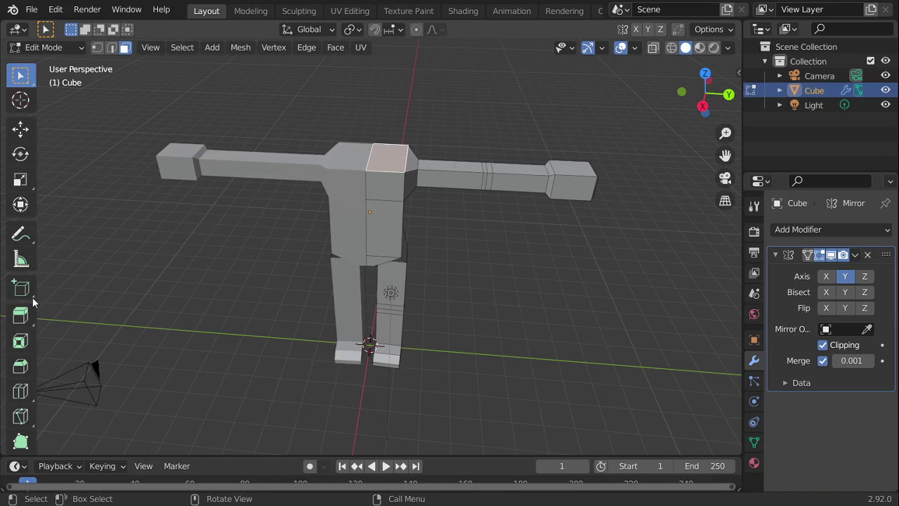
{"action": "left_click", "coordinate": [21, 315]}
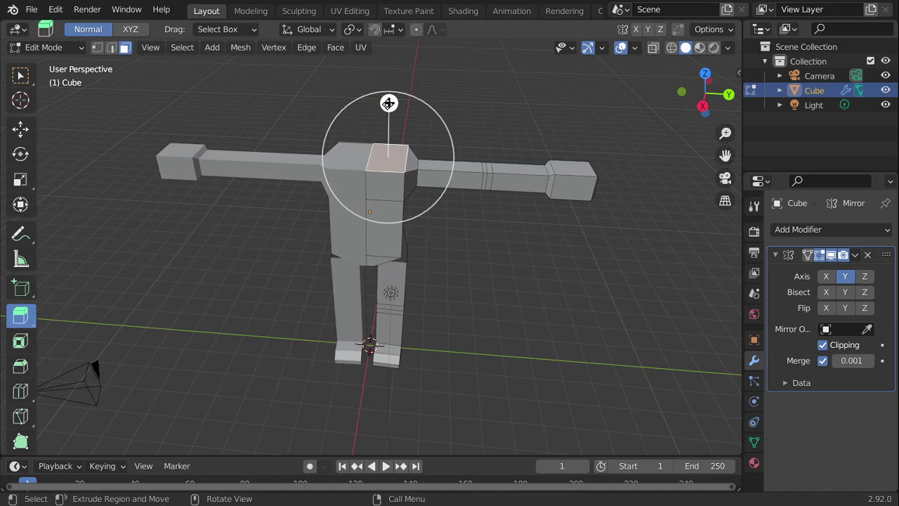
{"action": "left_click_drag", "start_coordinate": [388, 103], "coordinate": [388, 94]}
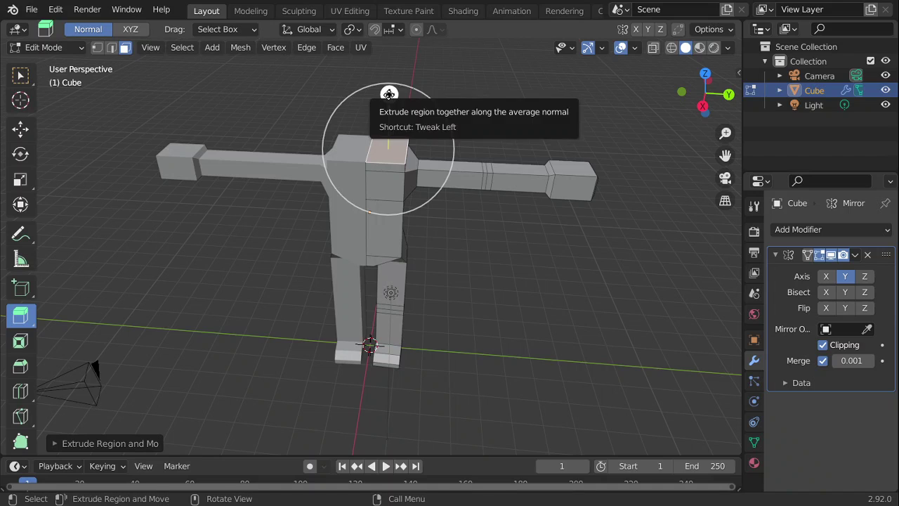
{"action": "left_click", "coordinate": [23, 179]}
{"action": "left_click_drag", "start_coordinate": [416, 163], "coordinate": [415, 163]}
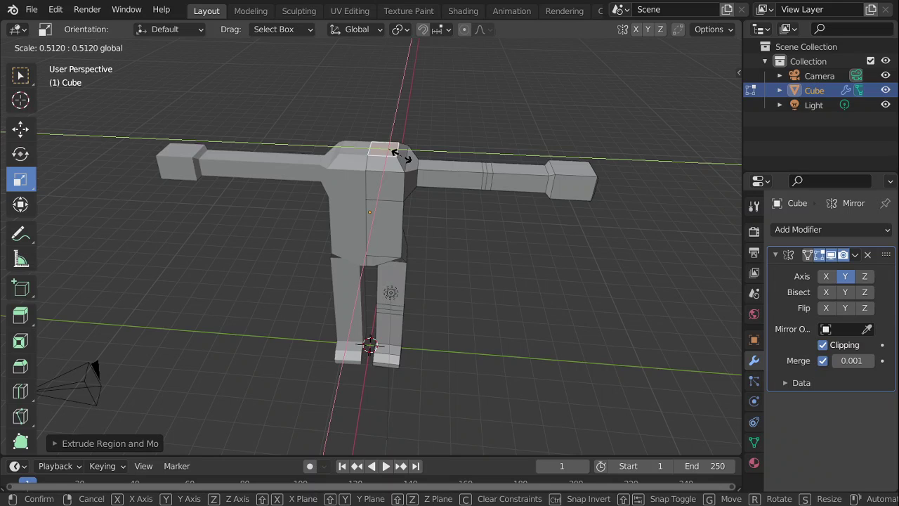
{"action": "left_click_drag", "start_coordinate": [395, 155], "coordinate": [394, 155]}
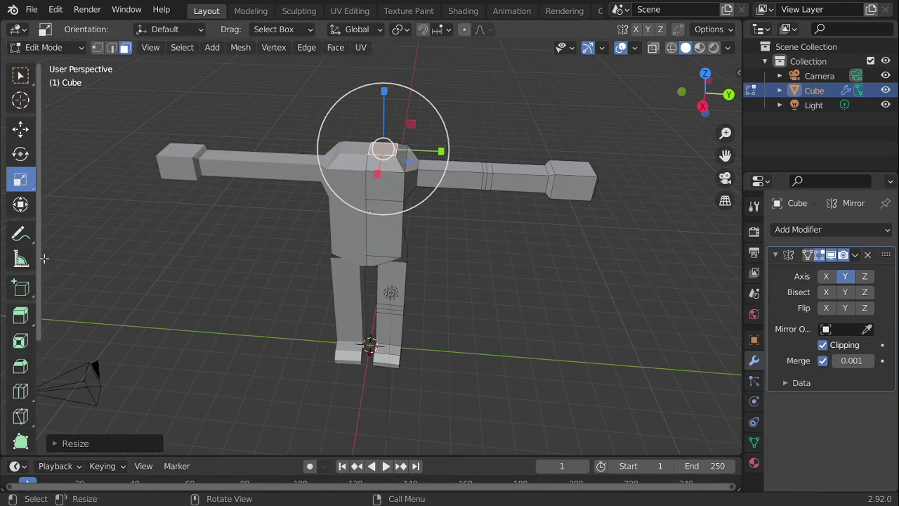
Extrude the reduced top face upward as a neck and scale its end face in X and Y to more than five times its size.
{"action": "left_click", "coordinate": [20, 314]}
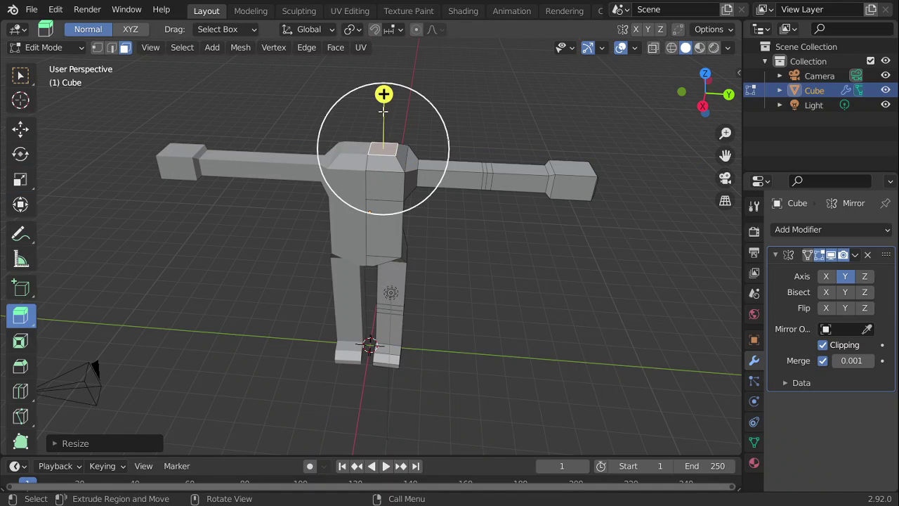
{"action": "left_click_drag", "start_coordinate": [383, 94], "coordinate": [384, 74]}
{"action": "left_click", "coordinate": [21, 179]}
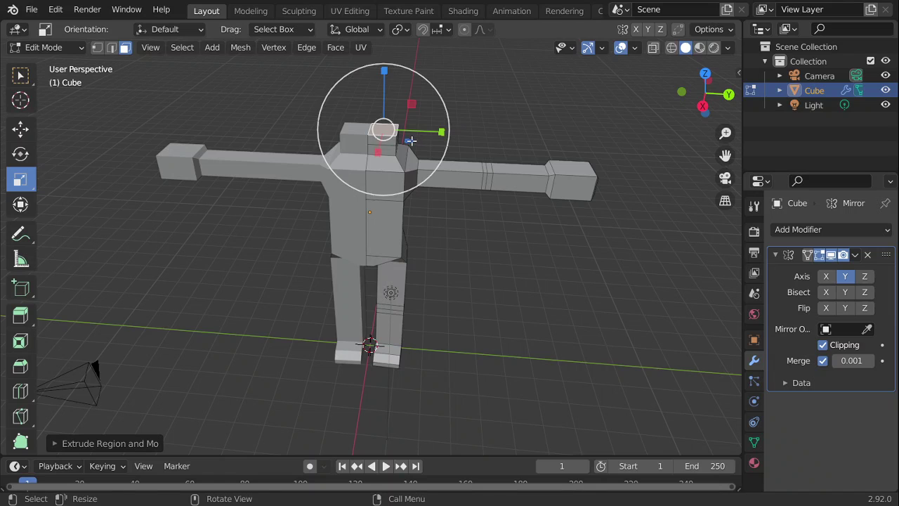
{"action": "key", "text": "s"}
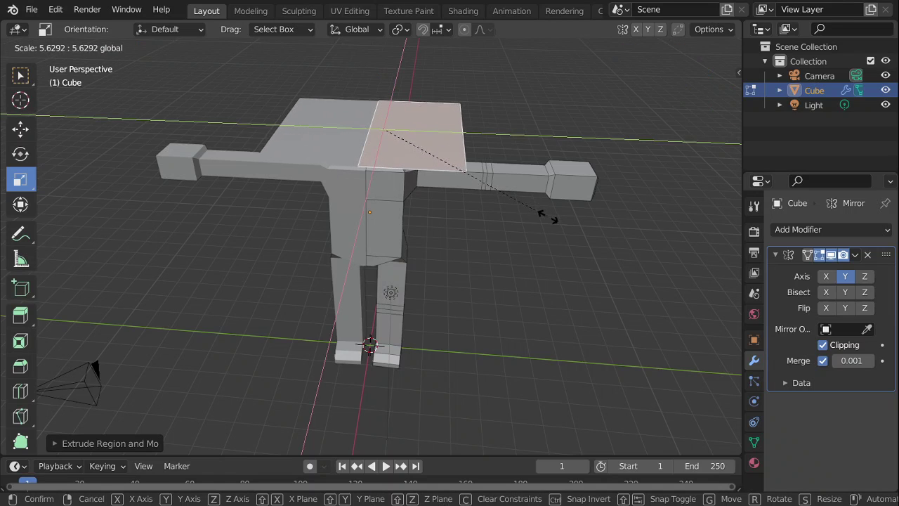
{"action": "left_click", "coordinate": [565, 229]}
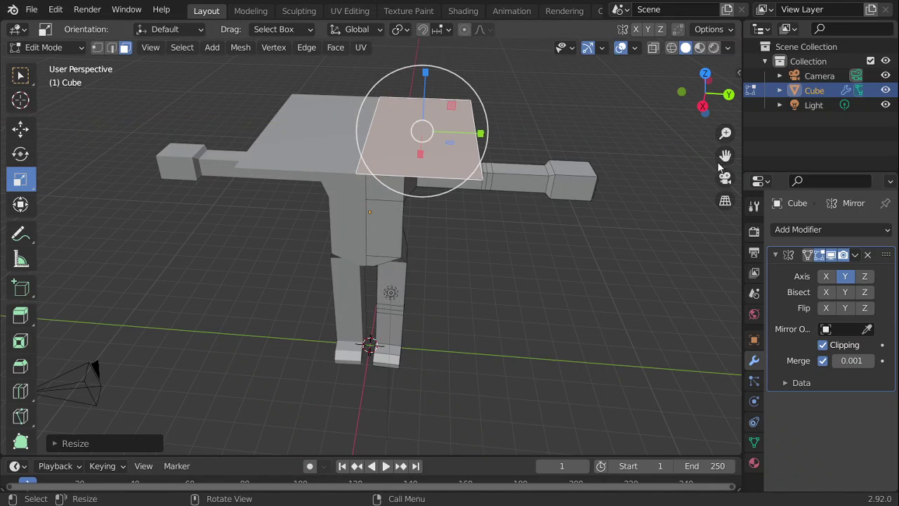
Raise the enlarged face above the neck slightly along Z to form the sloped underside of the head.
{"action": "left_click_drag", "start_coordinate": [723, 102], "coordinate": [706, 99]}
{"action": "left_click", "coordinate": [20, 128]}
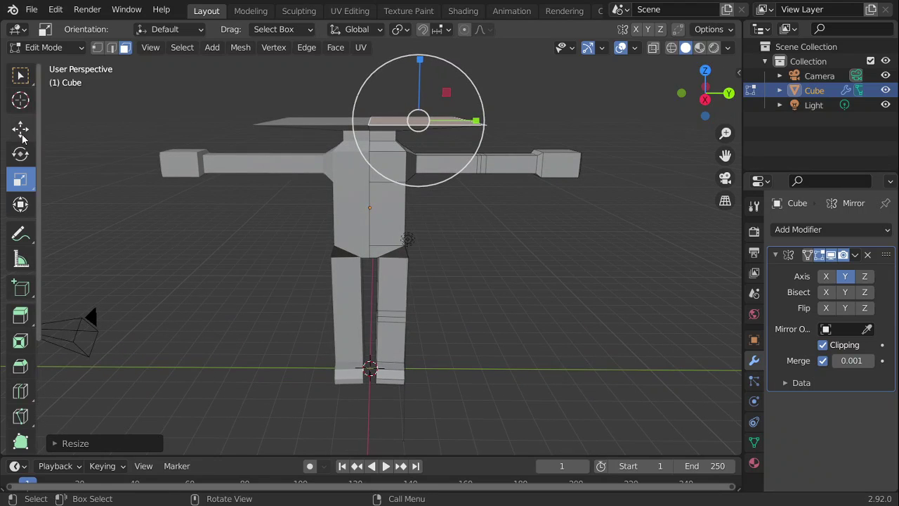
{"action": "mouse_move", "coordinate": [421, 59]}
{"action": "left_mouse_down"}
{"action": "mouse_move", "coordinate": [422, 36]}
{"action": "mouse_move", "coordinate": [422, 43]}
{"action": "left_mouse_up"}
{"action": "left_click_drag", "start_coordinate": [703, 95], "coordinate": [725, 133]}
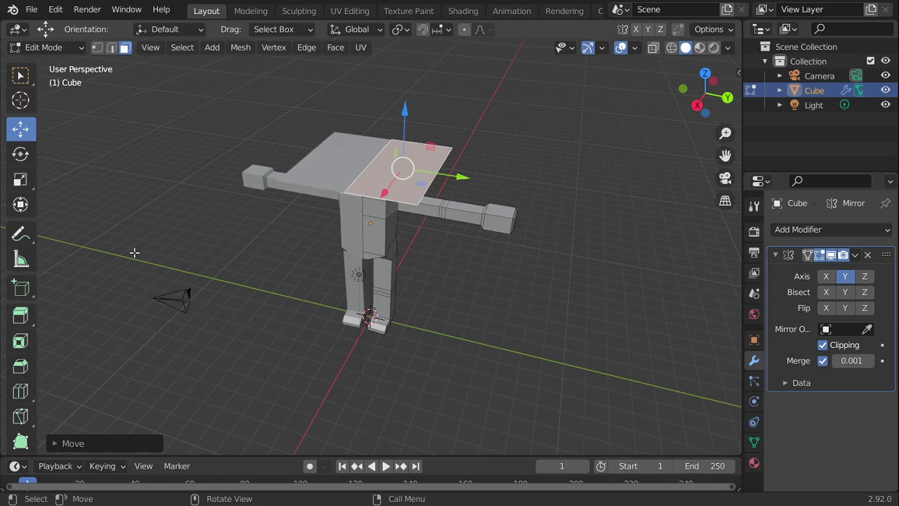
Extrude the enlarged face above the neck upward to form a large blocky head.
{"action": "left_click", "coordinate": [20, 179]}
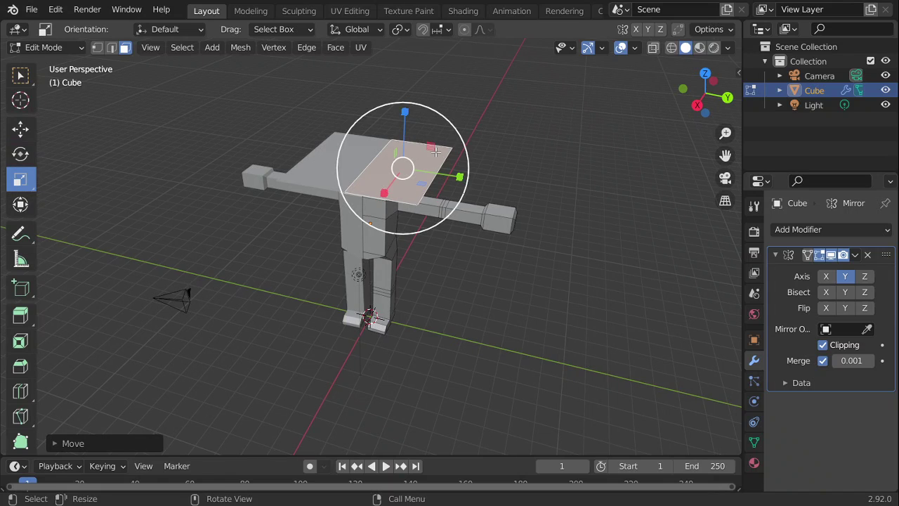
{"action": "left_click", "coordinate": [18, 318]}
{"action": "left_click_drag", "start_coordinate": [405, 115], "coordinate": [401, 434]}
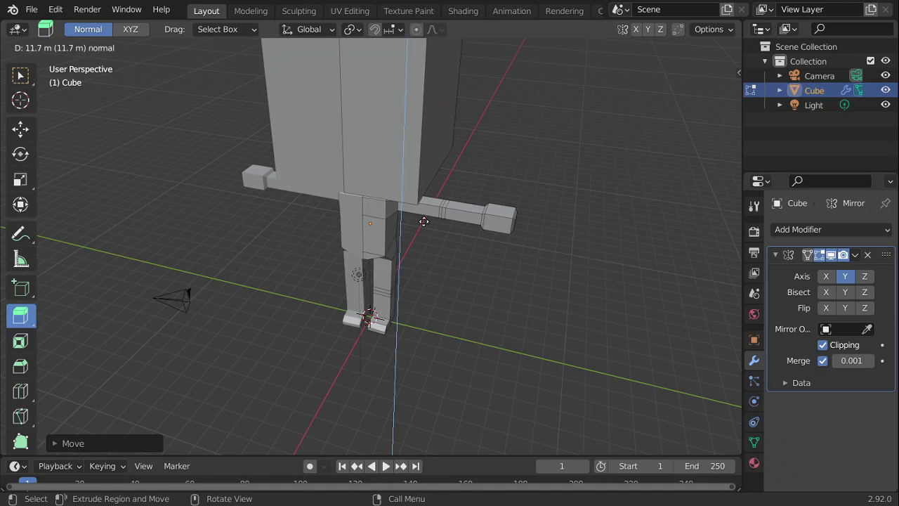
{"action": "left_click_drag", "start_coordinate": [563, 341], "coordinate": [562, 421]}
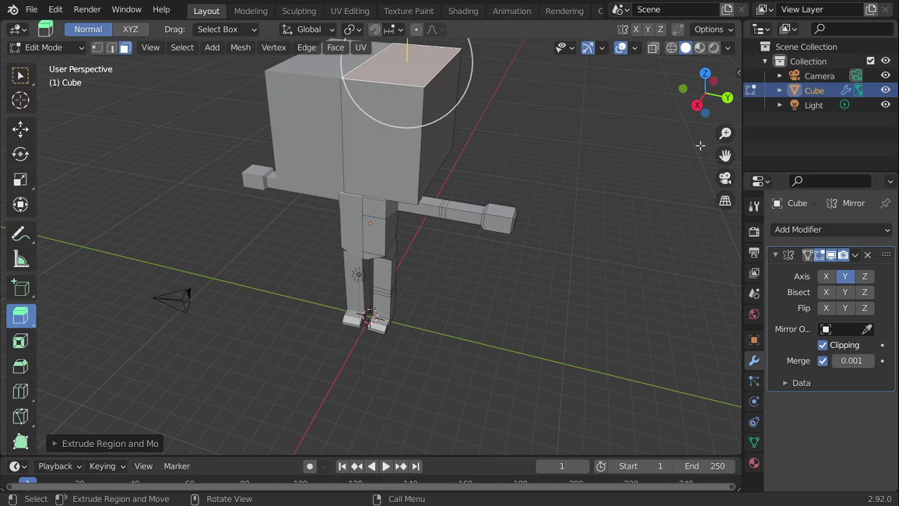
{"action": "left_click_drag", "start_coordinate": [726, 133], "coordinate": [726, 161]}
{"action": "left_click_drag", "start_coordinate": [708, 112], "coordinate": [736, 69]}
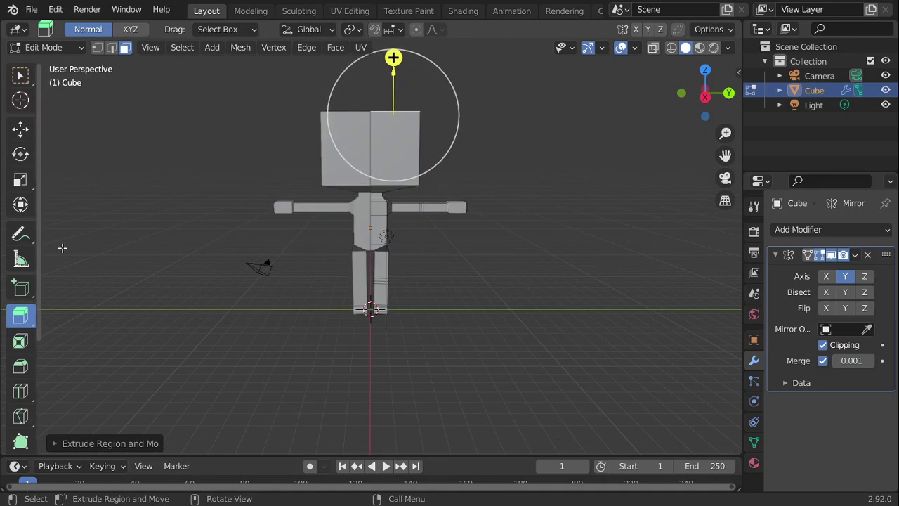
Extrude the head's top face upward about 0.56 m and scale it to about 0.5 in X and Y.
{"action": "left_click", "coordinate": [20, 128]}
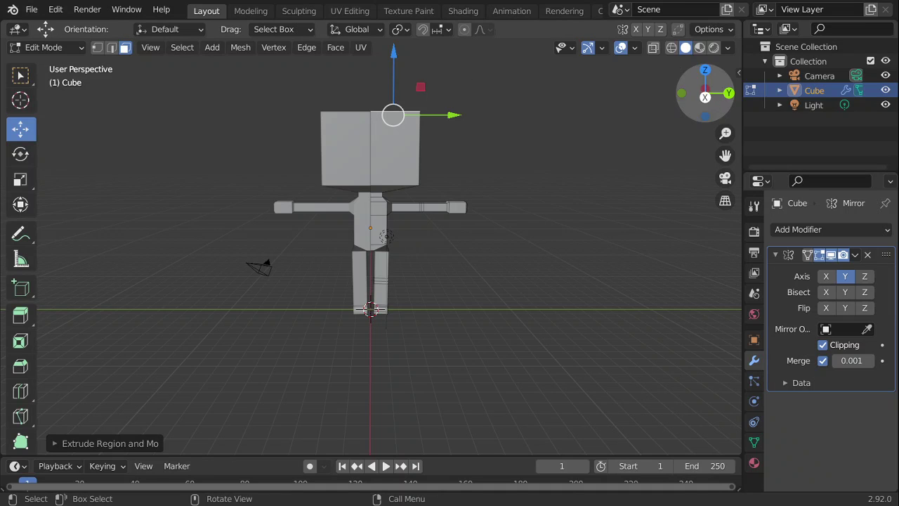
{"action": "left_click_drag", "start_coordinate": [705, 92], "coordinate": [723, 105]}
{"action": "left_click", "coordinate": [20, 315]}
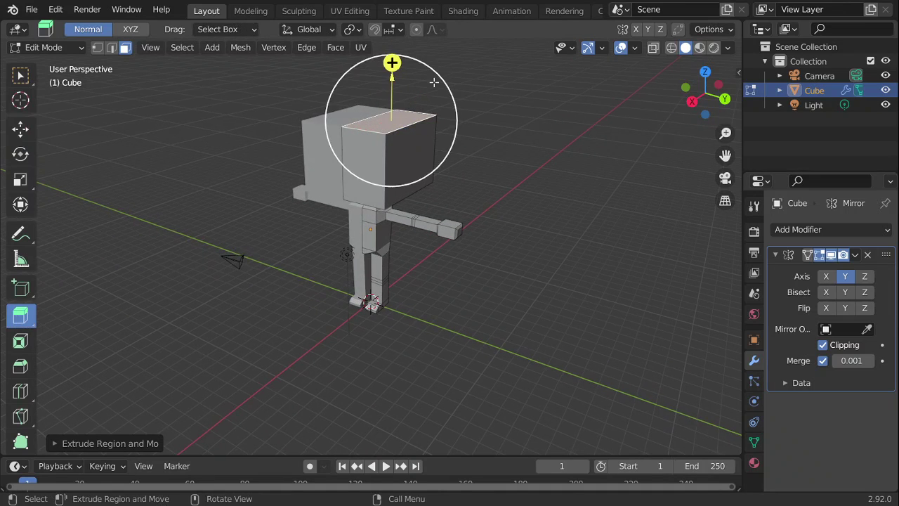
{"action": "left_click_drag", "start_coordinate": [392, 64], "coordinate": [391, 51]}
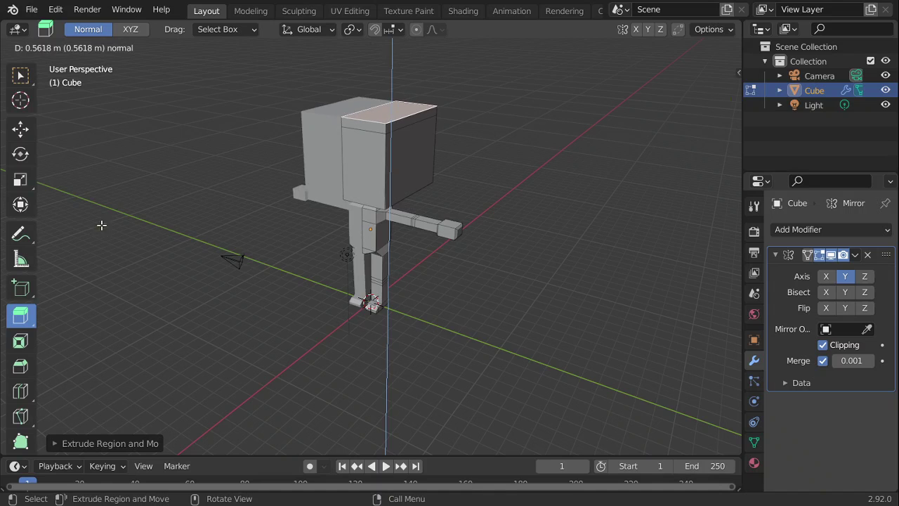
{"action": "left_click_drag", "start_coordinate": [102, 225], "coordinate": [99, 217]}
{"action": "left_click", "coordinate": [21, 179]}
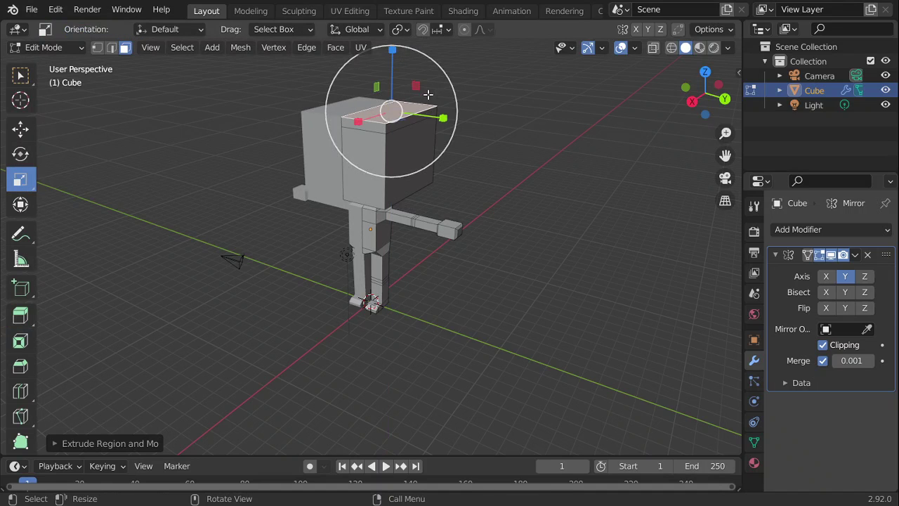
{"action": "left_click_drag", "start_coordinate": [717, 85], "coordinate": [715, 126]}
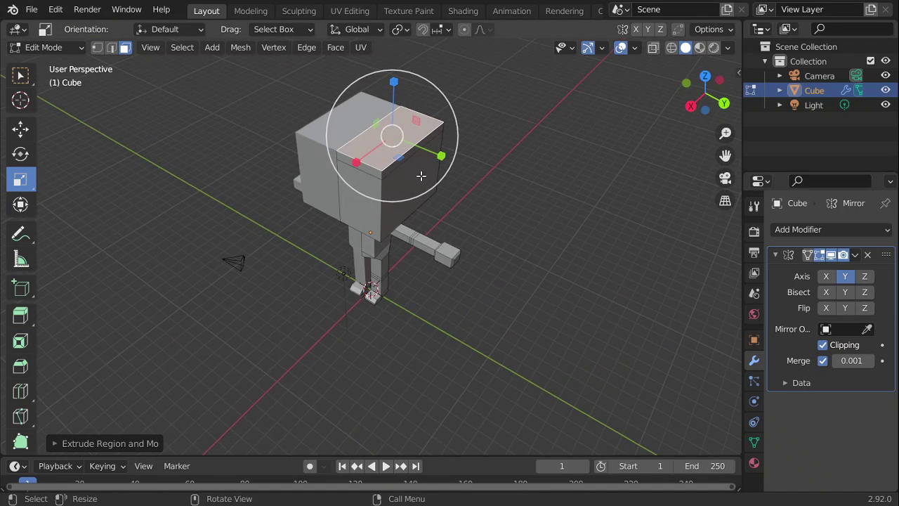
{"action": "left_click_drag", "start_coordinate": [402, 159], "coordinate": [396, 146]}
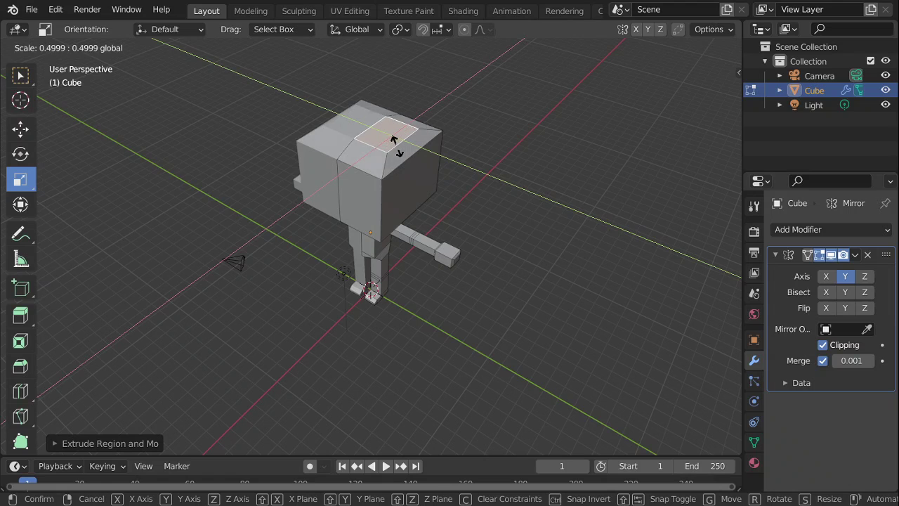
{"action": "left_click_drag", "start_coordinate": [395, 140], "coordinate": [395, 142]}
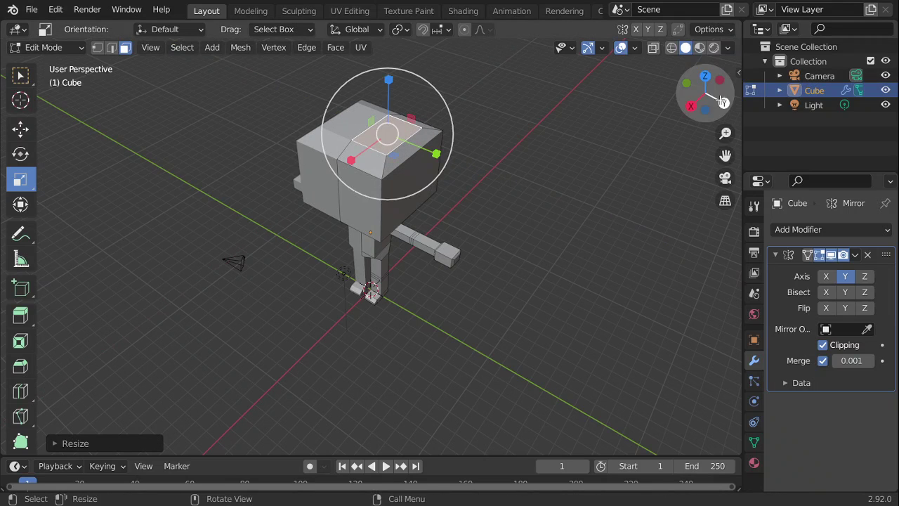
{"action": "left_click_drag", "start_coordinate": [709, 98], "coordinate": [661, 94]}
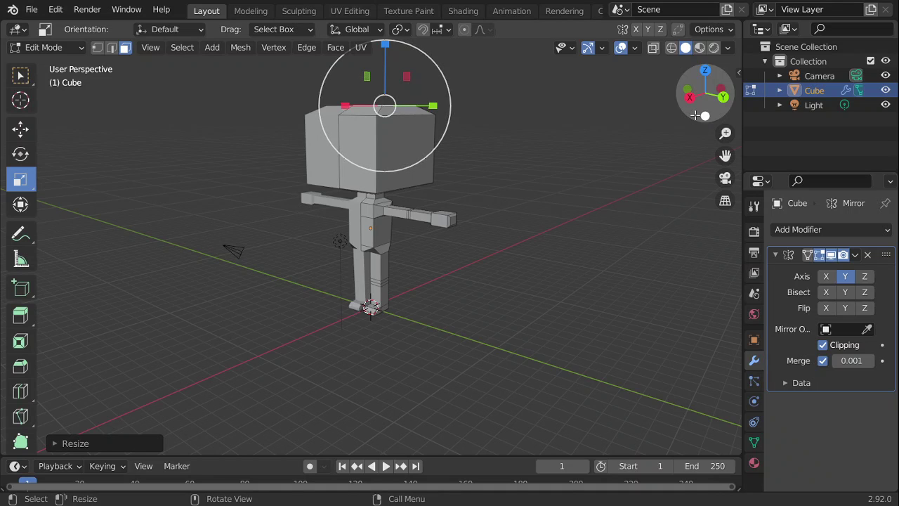
{"action": "mouse_move", "coordinate": [696, 98]}
{"action": "left_mouse_down"}
{"action": "mouse_move", "coordinate": [672, 99]}
{"action": "mouse_move", "coordinate": [696, 115]}
{"action": "left_mouse_up"}
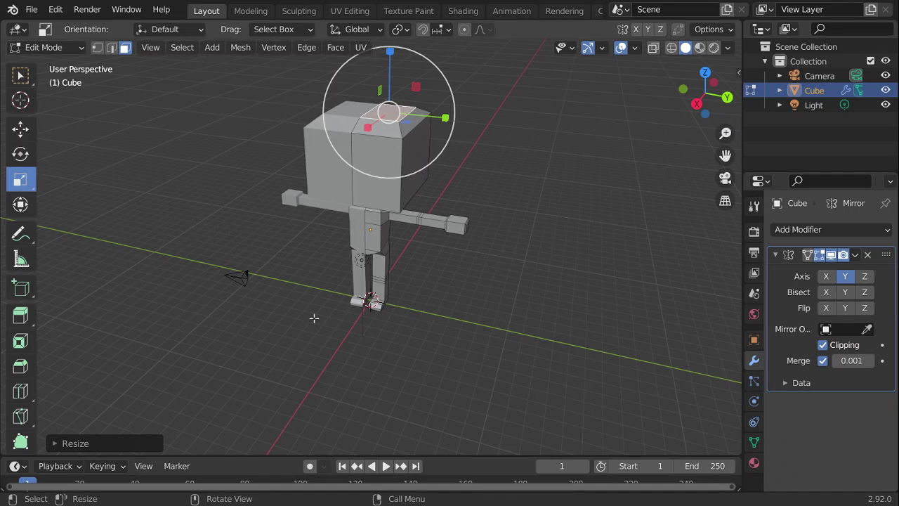
{"action": "left_click_drag", "start_coordinate": [726, 132], "coordinate": [737, 255]}
{"action": "left_click_drag", "start_coordinate": [701, 101], "coordinate": [708, 82]}
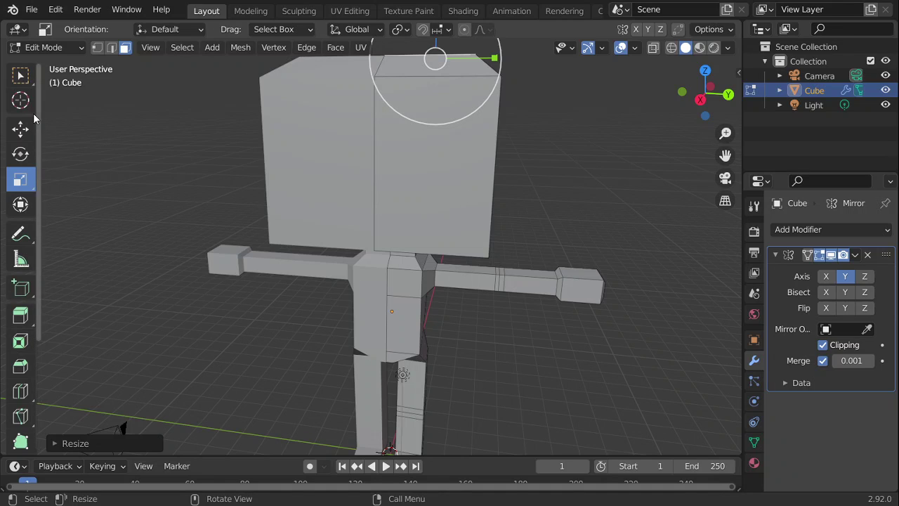
Add two horizontal loop cuts around the head, one near its lower edge and one near its upper edge.
{"action": "left_click", "coordinate": [20, 75]}
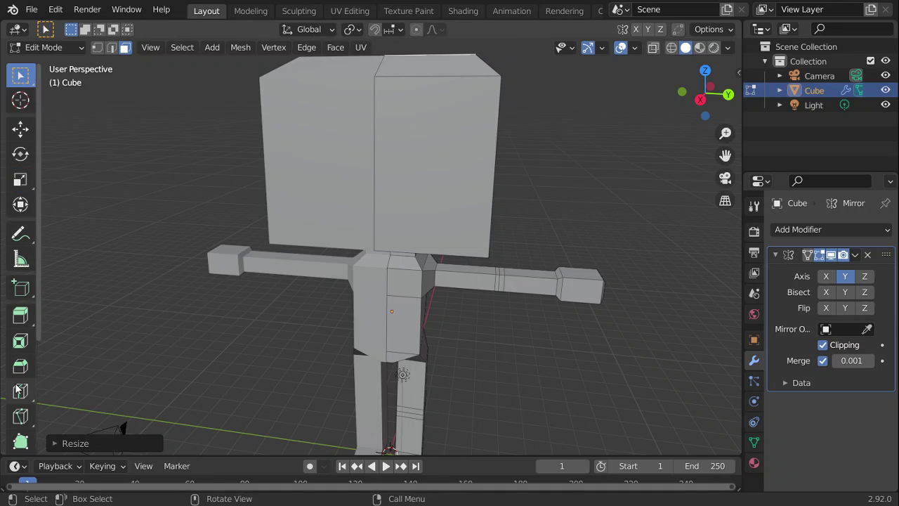
{"action": "left_click", "coordinate": [19, 390]}
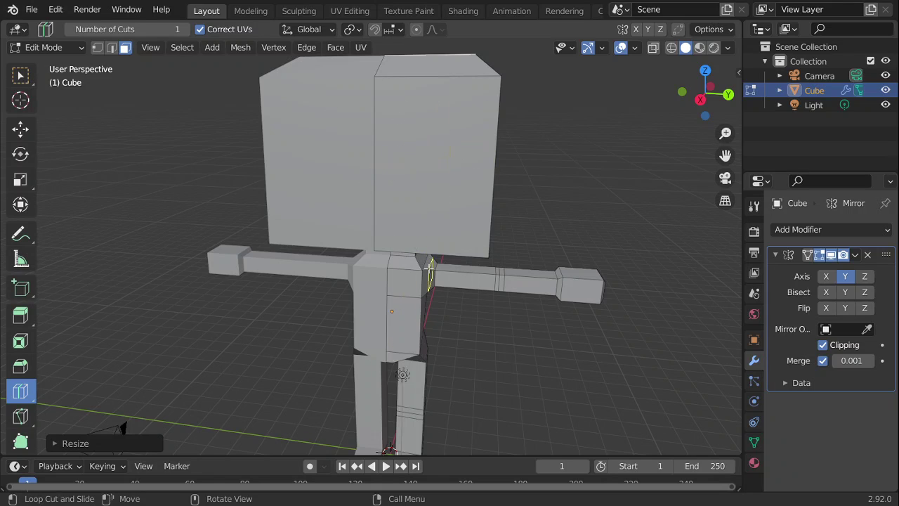
{"action": "left_click", "coordinate": [473, 152]}
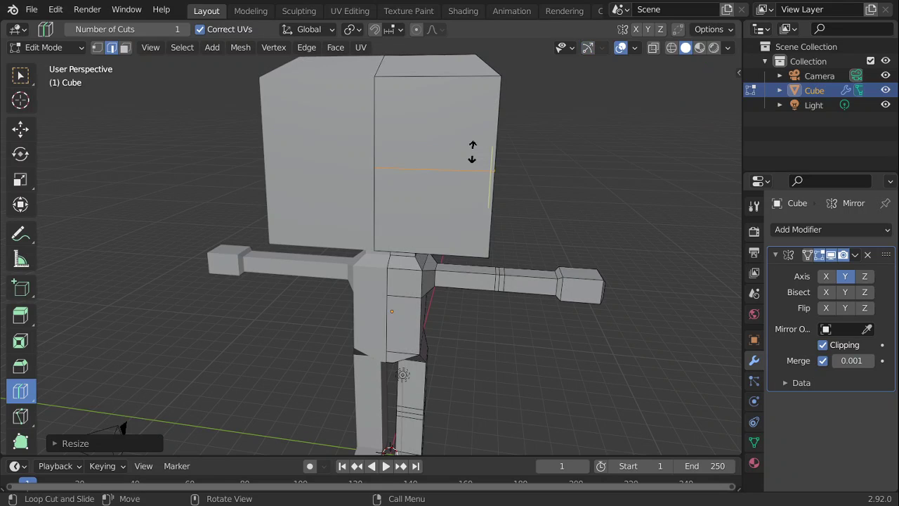
{"action": "left_click_drag", "start_coordinate": [472, 152], "coordinate": [471, 168]}
{"action": "left_click_drag", "start_coordinate": [470, 208], "coordinate": [453, 181]}
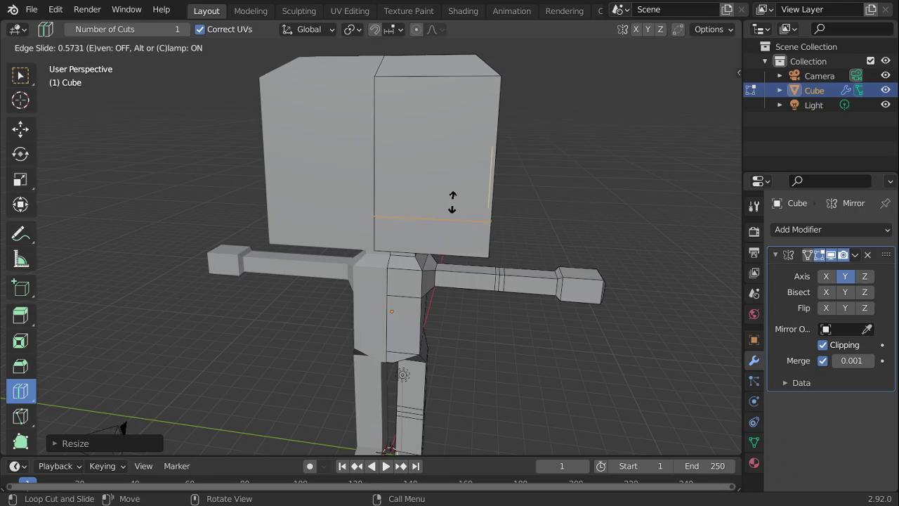
{"action": "left_click_drag", "start_coordinate": [452, 202], "coordinate": [453, 202]}
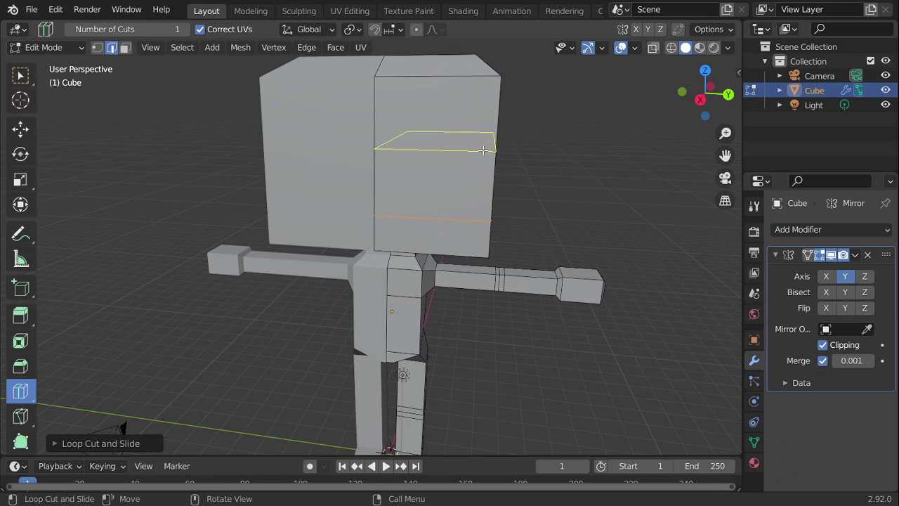
{"action": "left_click_drag", "start_coordinate": [483, 149], "coordinate": [480, 113]}
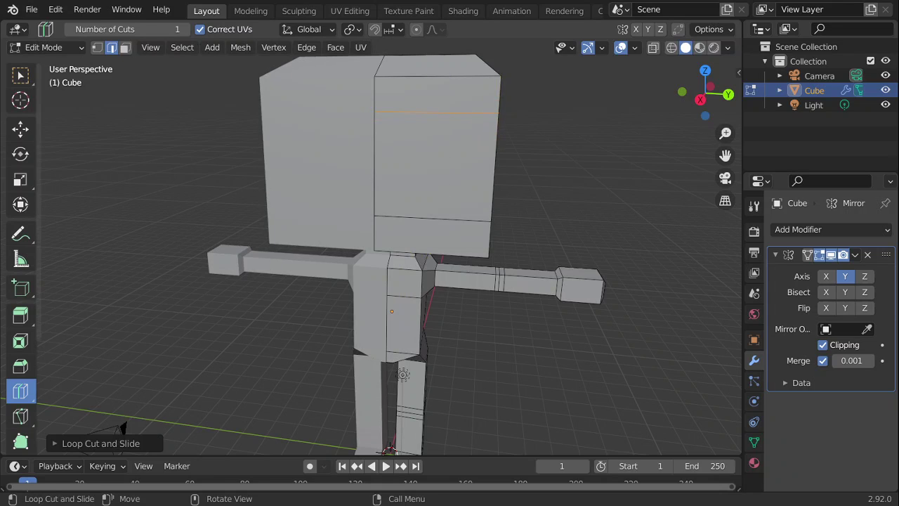
{"action": "key", "text": "w"}
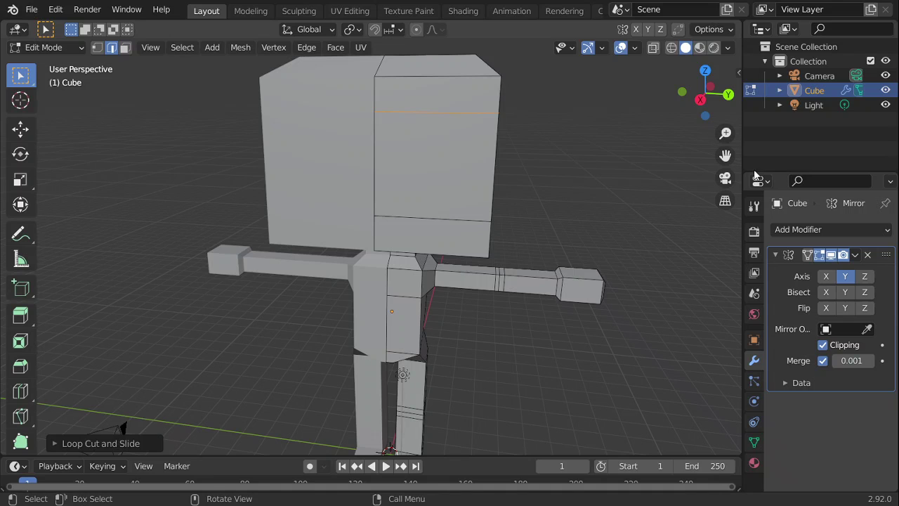
Select all bottom edges of the head's vertical walls, including hidden ones, and scale them inward to taper the jaw.
{"action": "left_click_drag", "start_coordinate": [721, 110], "coordinate": [705, 106]}
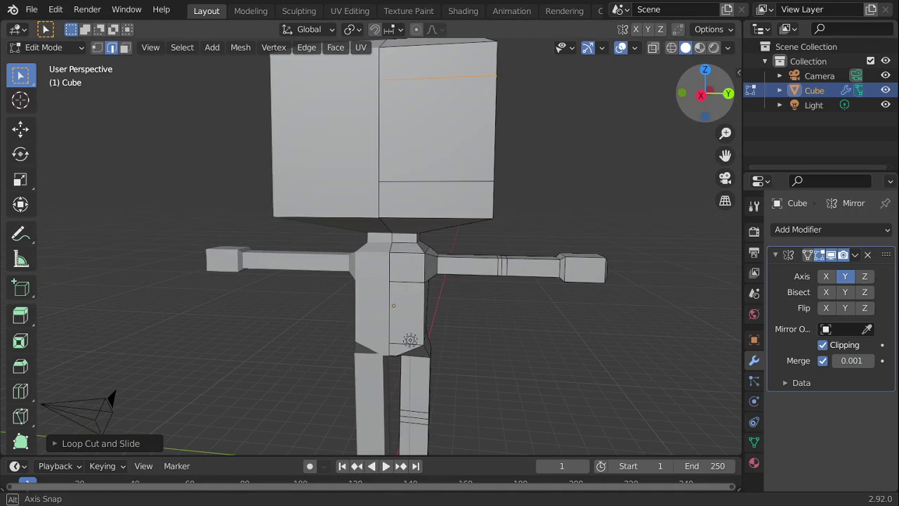
{"action": "left_click_drag", "start_coordinate": [507, 222], "coordinate": [421, 217]}
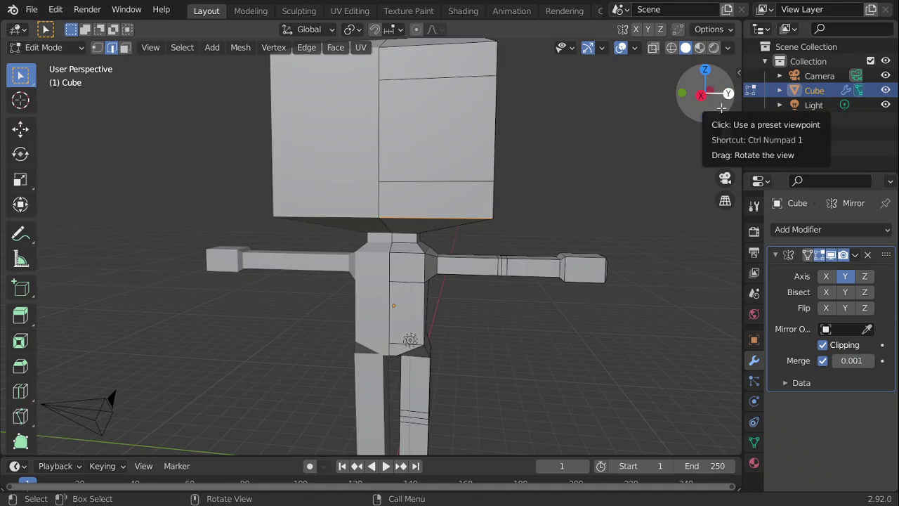
{"action": "left_click_drag", "start_coordinate": [706, 89], "coordinate": [691, 92]}
{"action": "middle_click_drag", "start_coordinate": [335, 344], "coordinate": [414, 453]}
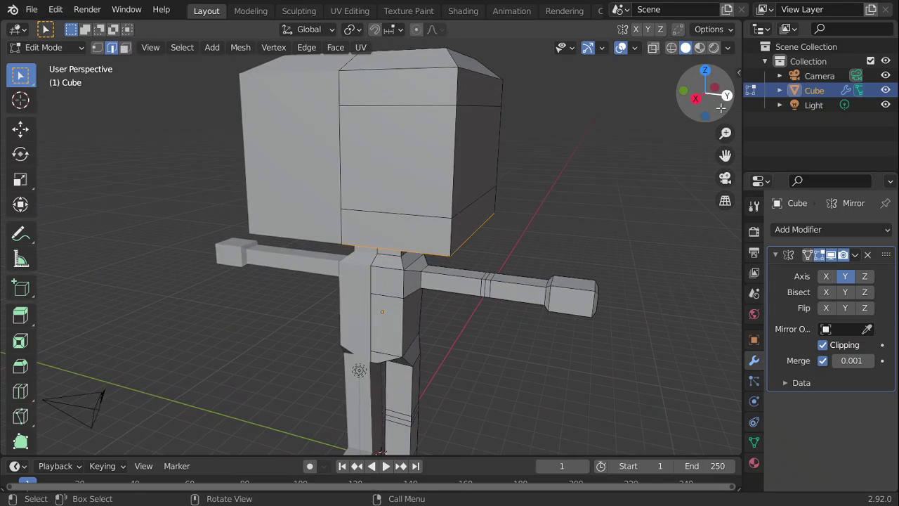
{"action": "left_click", "coordinate": [653, 48]}
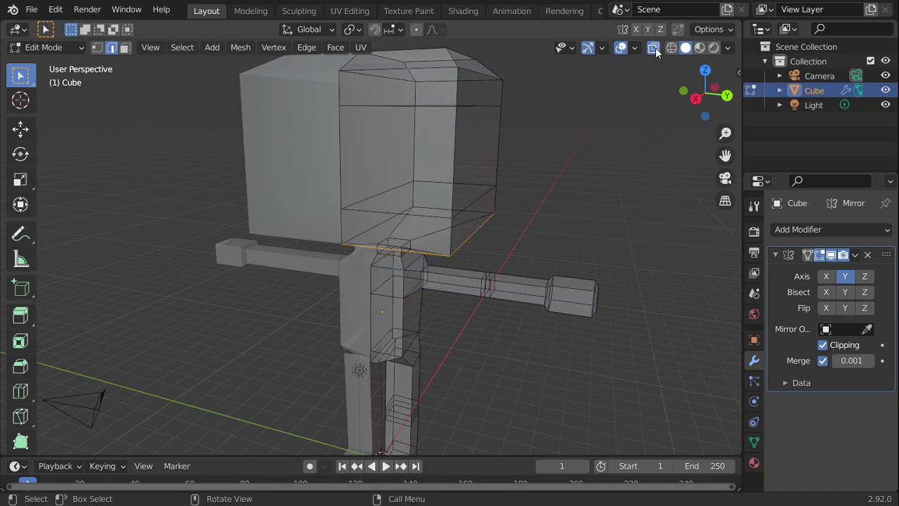
{"action": "left_click_drag", "start_coordinate": [711, 109], "coordinate": [711, 108]}
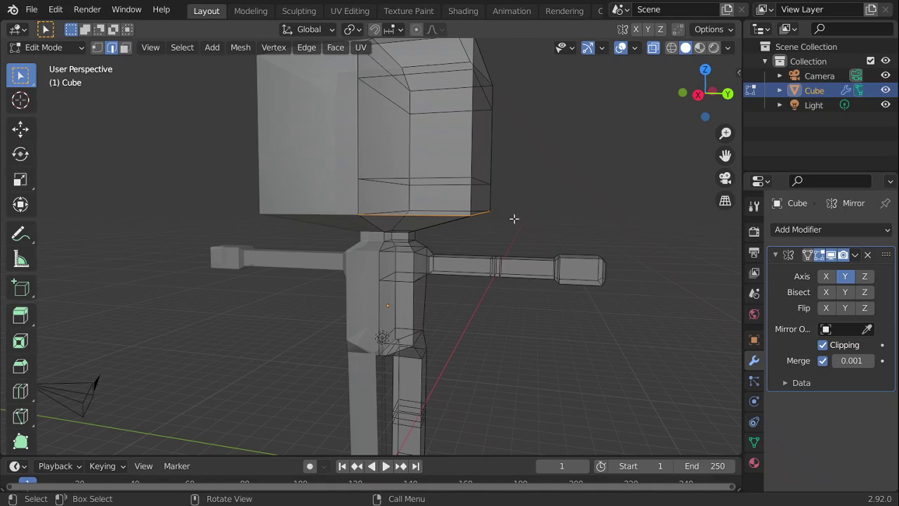
{"action": "left_click_drag", "start_coordinate": [514, 218], "coordinate": [345, 207]}
{"action": "left_click", "coordinate": [21, 179]}
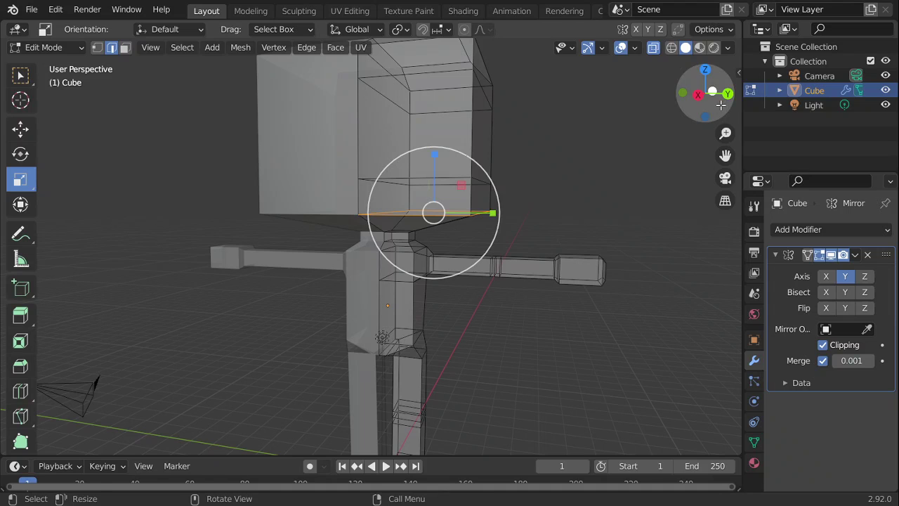
{"action": "left_click_drag", "start_coordinate": [700, 115], "coordinate": [538, 217]}
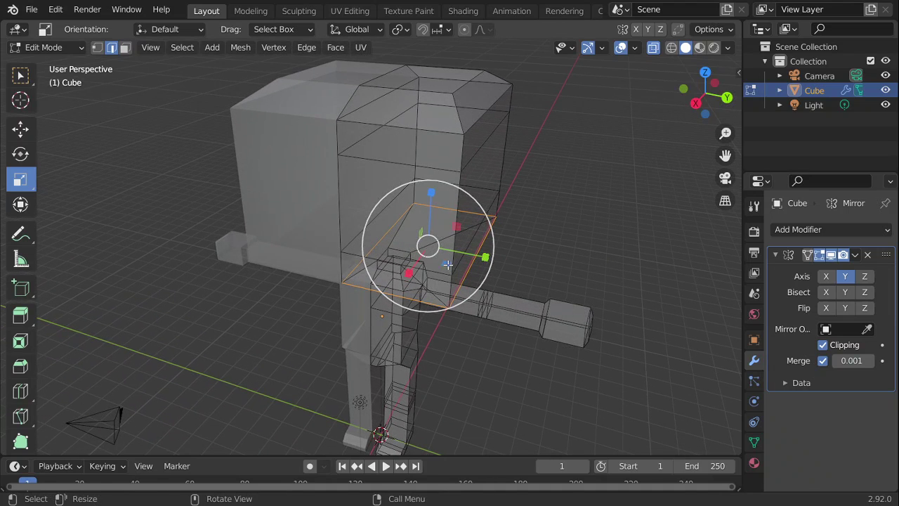
{"action": "key", "text": "s"}
{"action": "left_click", "coordinate": [442, 255]}
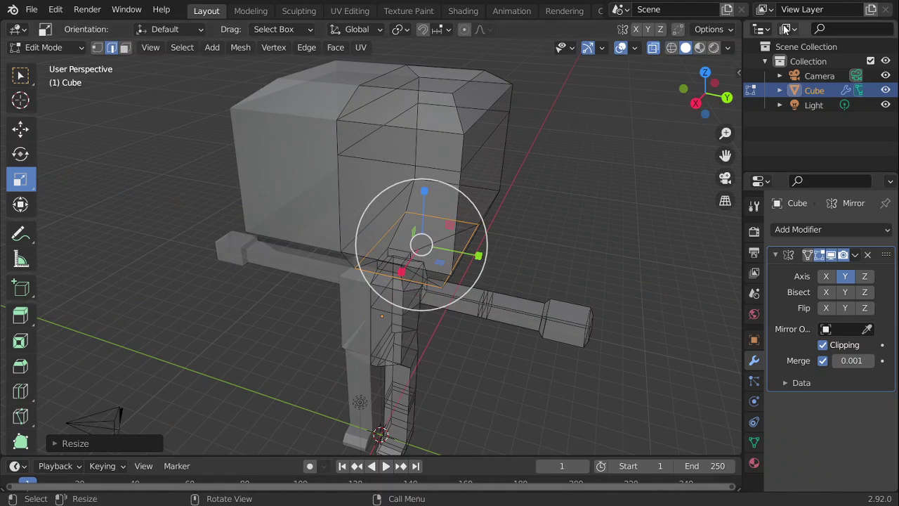
{"action": "left_click", "coordinate": [652, 47]}
{"action": "left_click_drag", "start_coordinate": [722, 110], "coordinate": [618, 128]}
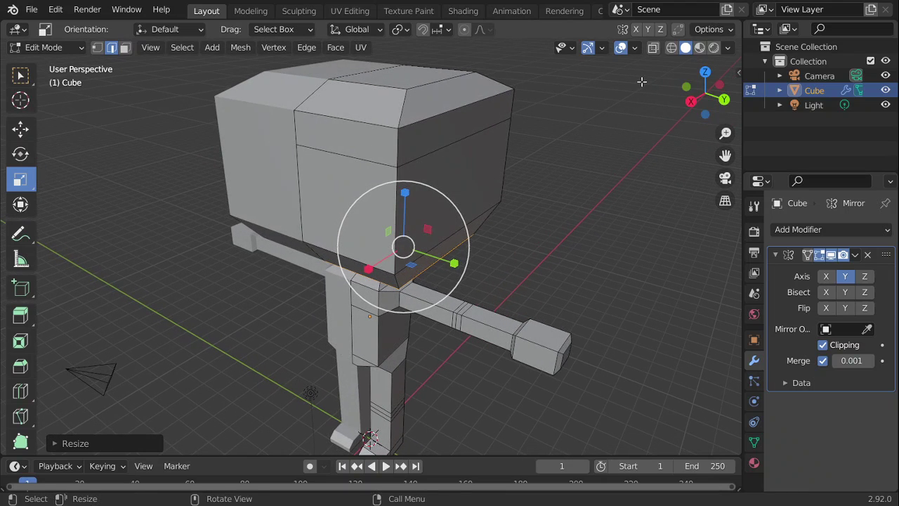
Select the complete edge loop at the top of the head's walls and scale it to about 0.89 in X and Y.
{"action": "left_click", "coordinate": [656, 48]}
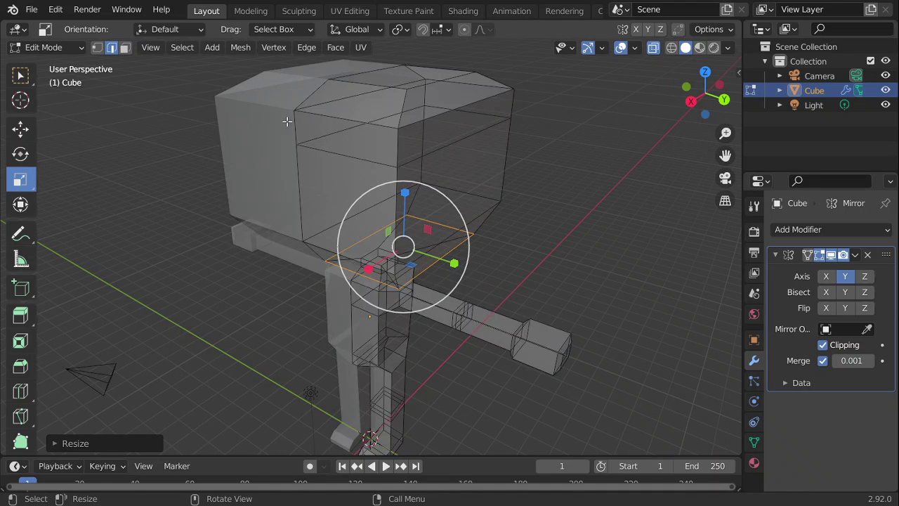
{"action": "mouse_move", "coordinate": [702, 111]}
{"action": "left_mouse_down"}
{"action": "mouse_move", "coordinate": [702, 93]}
{"action": "mouse_move", "coordinate": [699, 103]}
{"action": "left_mouse_up"}
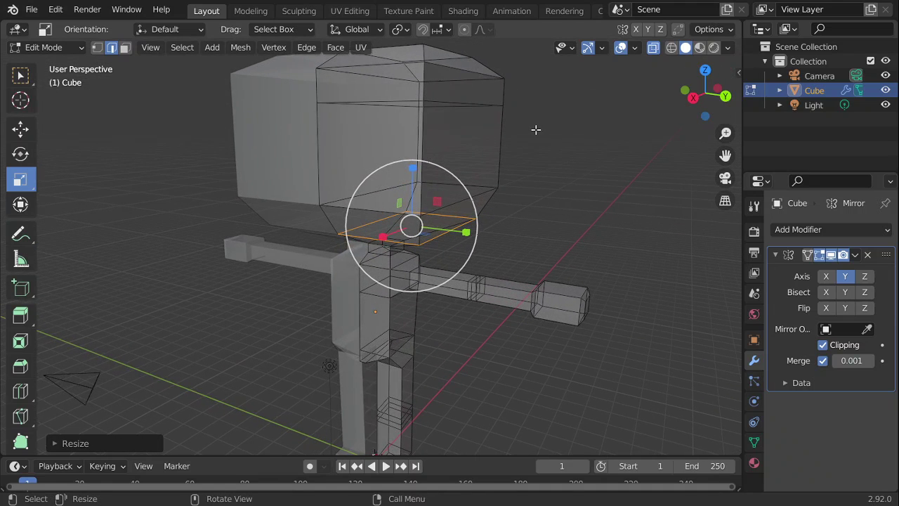
{"action": "left_click_drag", "start_coordinate": [536, 129], "coordinate": [295, 92]}
{"action": "left_click", "coordinate": [549, 93]}
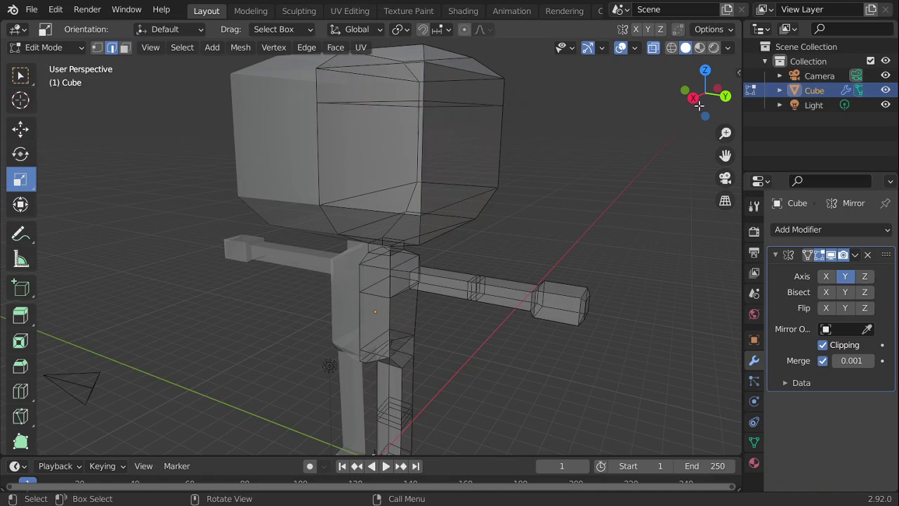
{"action": "left_click_drag", "start_coordinate": [699, 102], "coordinate": [709, 112]}
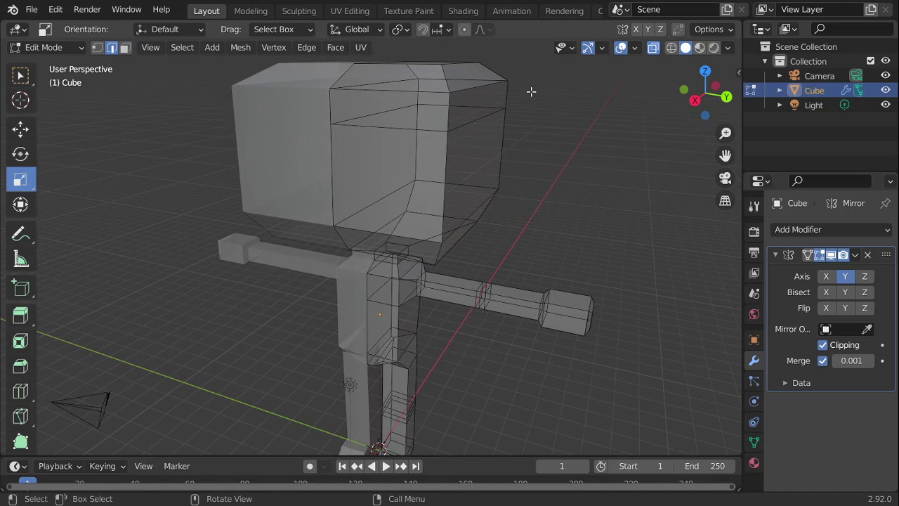
{"action": "left_click_drag", "start_coordinate": [531, 91], "coordinate": [309, 76]}
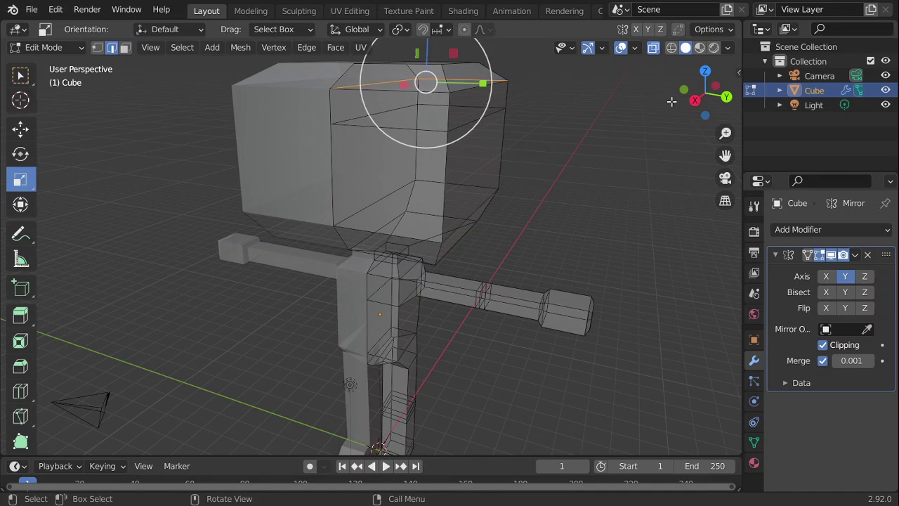
{"action": "left_click_drag", "start_coordinate": [534, 96], "coordinate": [299, 70]}
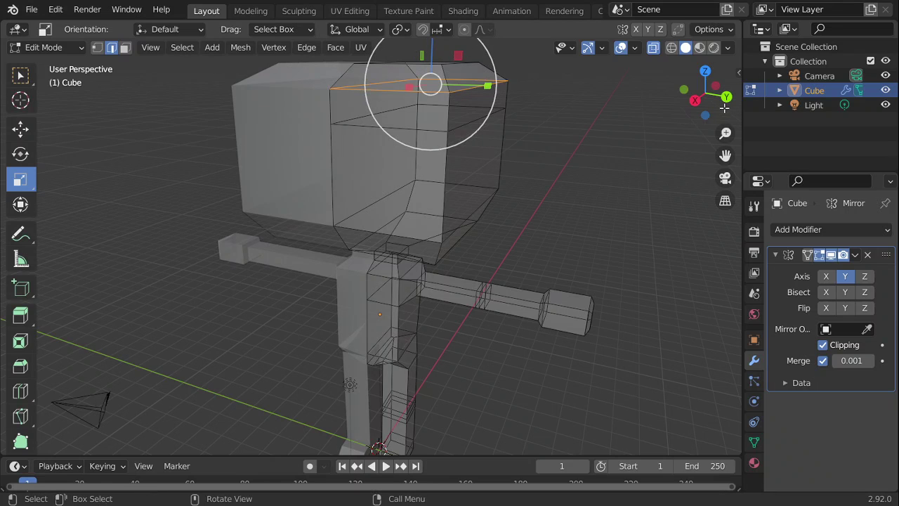
{"action": "mouse_move", "coordinate": [724, 108]}
{"action": "left_mouse_down"}
{"action": "mouse_move", "coordinate": [702, 104]}
{"action": "mouse_move", "coordinate": [718, 111]}
{"action": "left_mouse_up"}
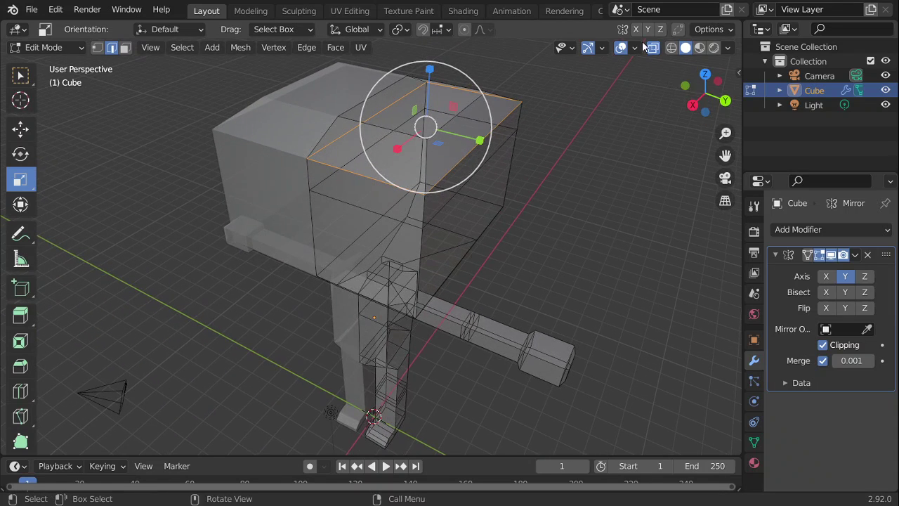
{"action": "left_click", "coordinate": [653, 47]}
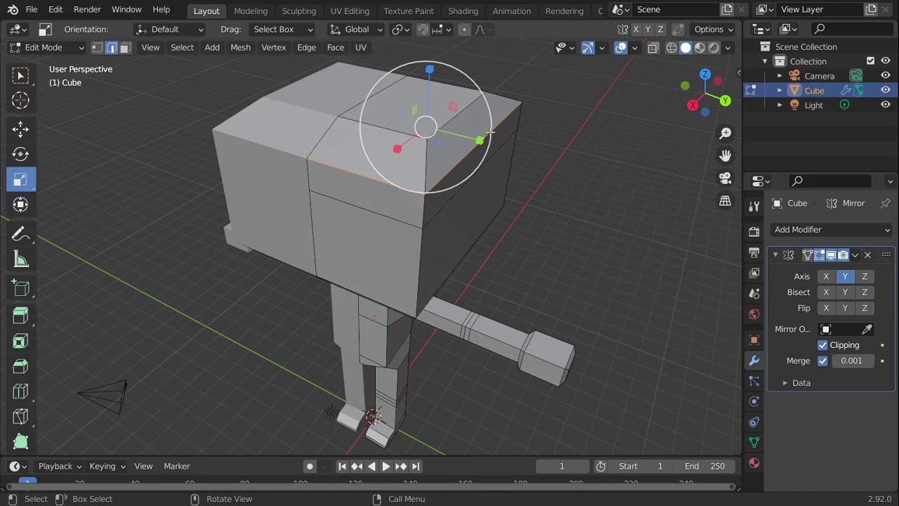
{"action": "left_click_drag", "start_coordinate": [435, 144], "coordinate": [432, 134]}
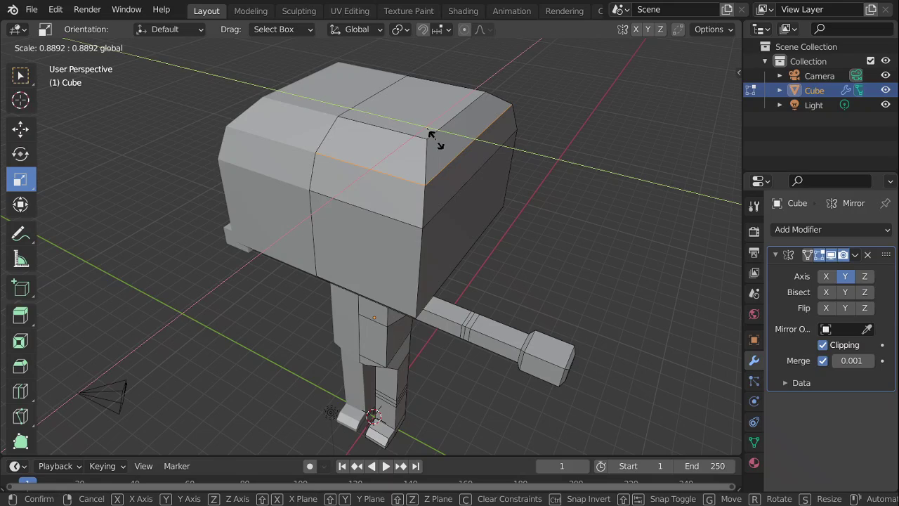
{"action": "left_click_drag", "start_coordinate": [435, 139], "coordinate": [436, 139]}
{"action": "mouse_move", "coordinate": [718, 109]}
{"action": "left_mouse_down"}
{"action": "mouse_move", "coordinate": [730, 65]}
{"action": "mouse_move", "coordinate": [760, 67]}
{"action": "mouse_move", "coordinate": [764, 87]}
{"action": "mouse_move", "coordinate": [636, 103]}
{"action": "mouse_move", "coordinate": [721, 83]}
{"action": "mouse_move", "coordinate": [708, 109]}
{"action": "left_mouse_up"}
{"action": "left_click", "coordinate": [20, 75]}
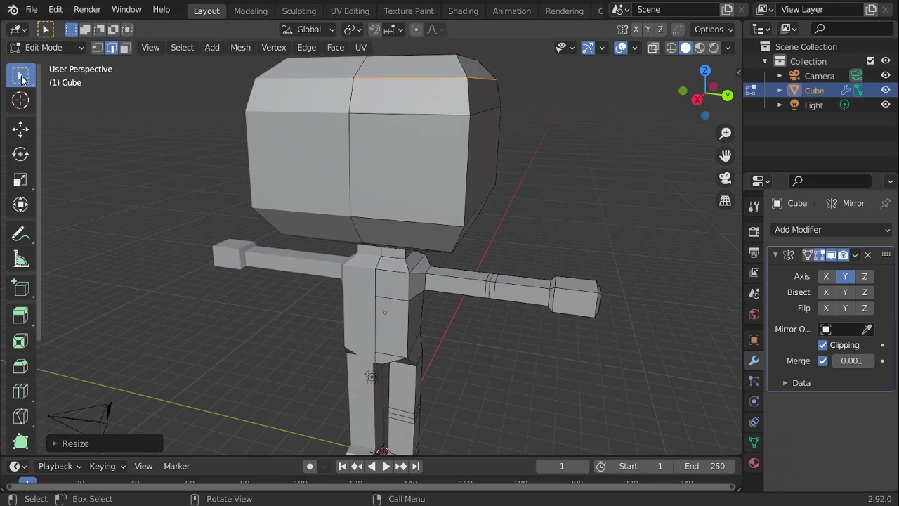
Duplicate the large side face of the head in place.
{"action": "mouse_move", "coordinate": [717, 107]}
{"action": "left_mouse_down"}
{"action": "mouse_move", "coordinate": [706, 105]}
{"action": "mouse_move", "coordinate": [709, 118]}
{"action": "mouse_move", "coordinate": [717, 108]}
{"action": "mouse_move", "coordinate": [706, 105]}
{"action": "left_mouse_up"}
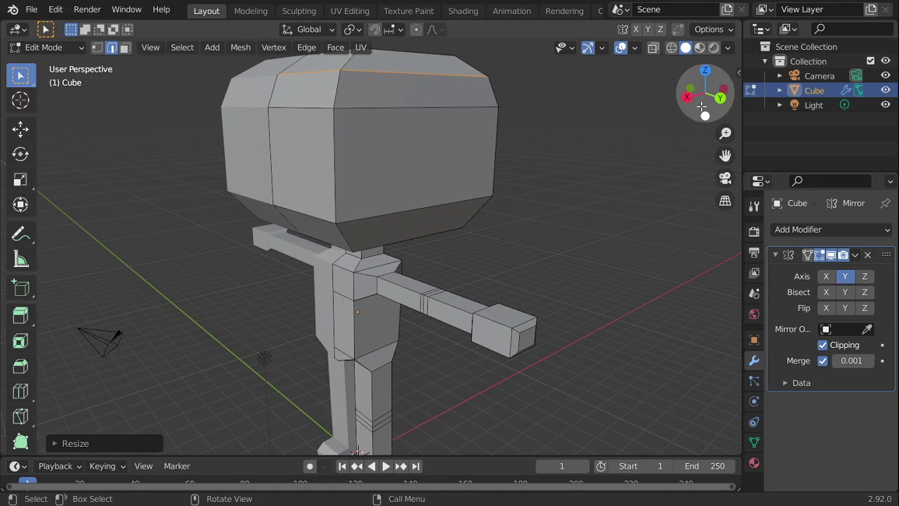
{"action": "left_click_drag", "start_coordinate": [699, 104], "coordinate": [708, 106]}
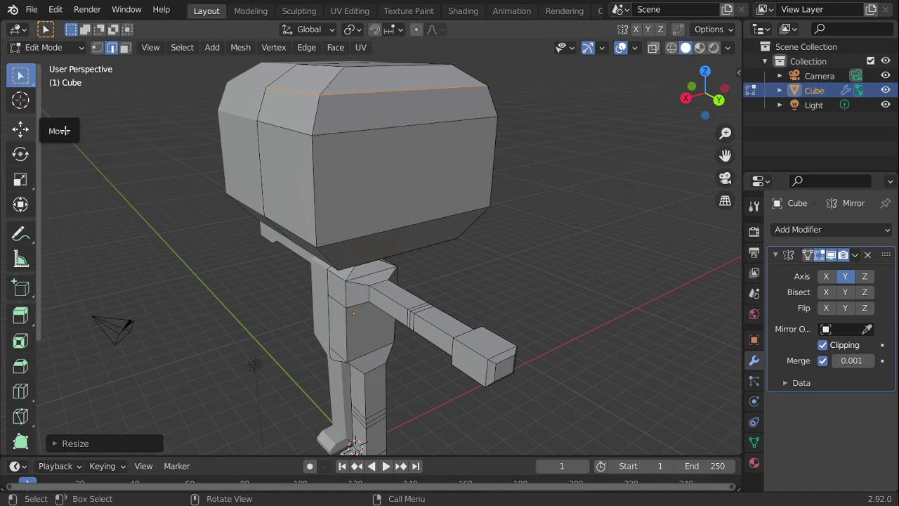
{"action": "left_click", "coordinate": [124, 47]}
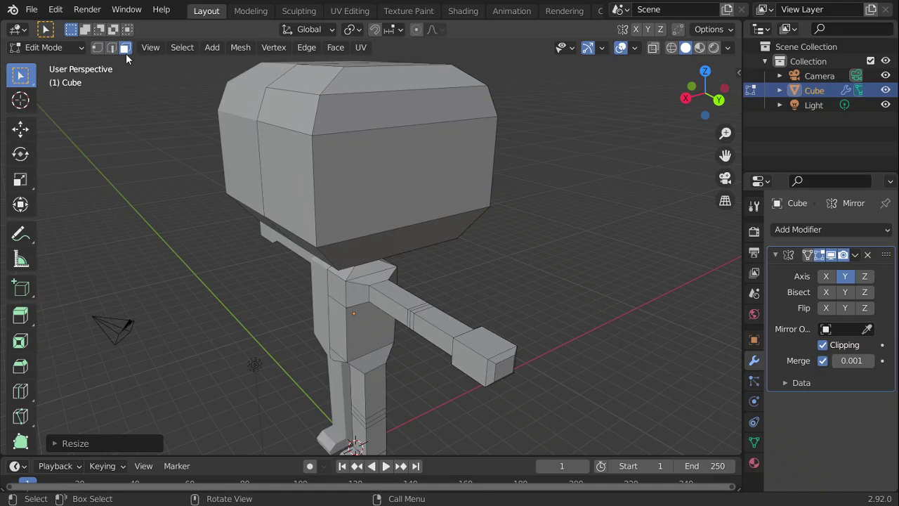
{"action": "left_click", "coordinate": [395, 160]}
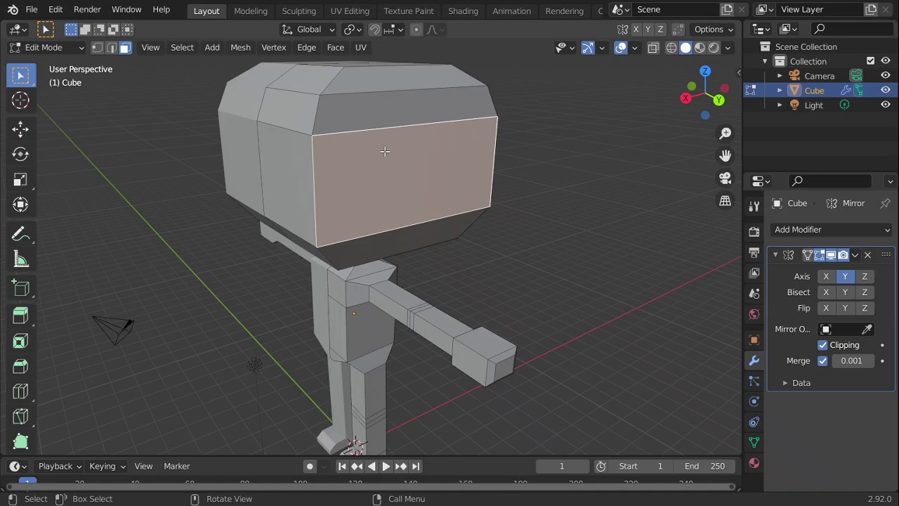
{"action": "key", "text": "g"}
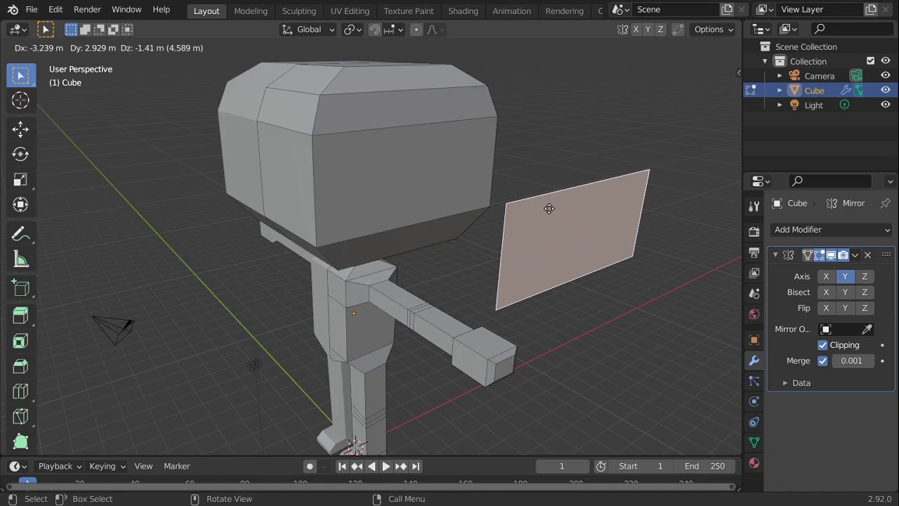
{"action": "right_click", "coordinate": [549, 209]}
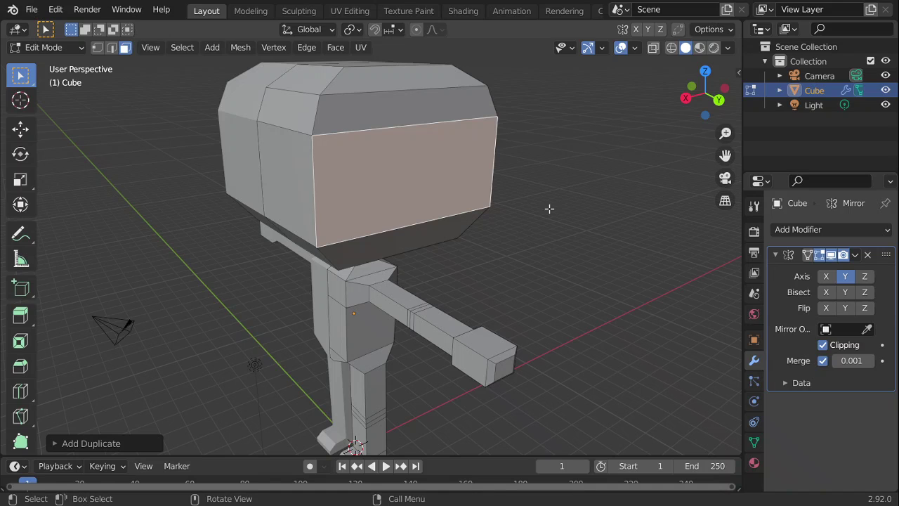
Scale the duplicated face down along X and Z to a small upright rectangle centred on the head's side.
{"action": "left_click", "coordinate": [20, 179]}
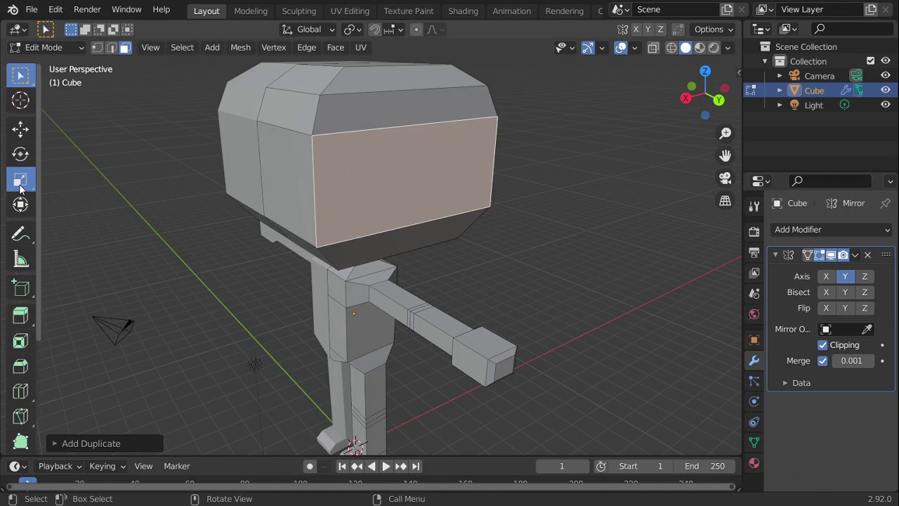
{"action": "left_click_drag", "start_coordinate": [366, 183], "coordinate": [413, 178]}
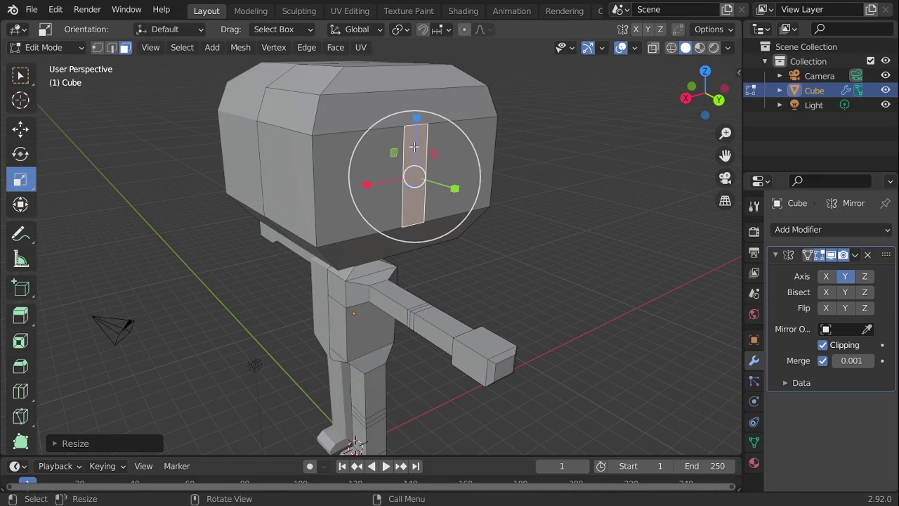
{"action": "left_click_drag", "start_coordinate": [415, 120], "coordinate": [424, 156]}
Extrude the small rectangle outward from the head's side and tilt its end face about X to form a slanted ear.
{"action": "left_click", "coordinate": [21, 315]}
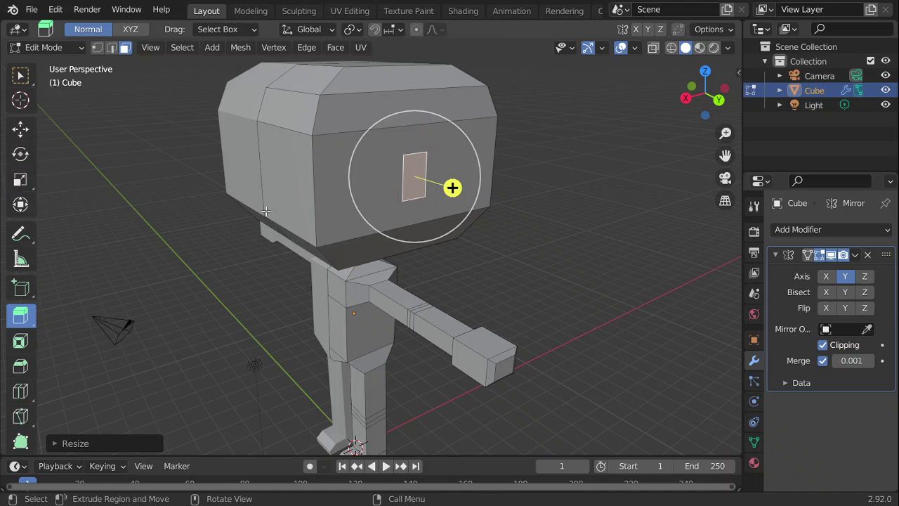
{"action": "left_click_drag", "start_coordinate": [453, 187], "coordinate": [478, 195]}
{"action": "middle_click_drag", "start_coordinate": [478, 194], "coordinate": [538, 164]}
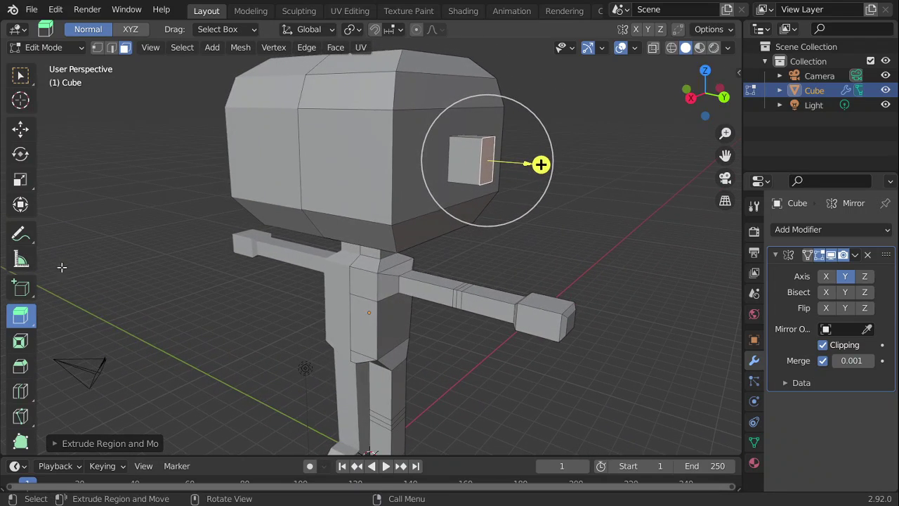
{"action": "left_click", "coordinate": [21, 154]}
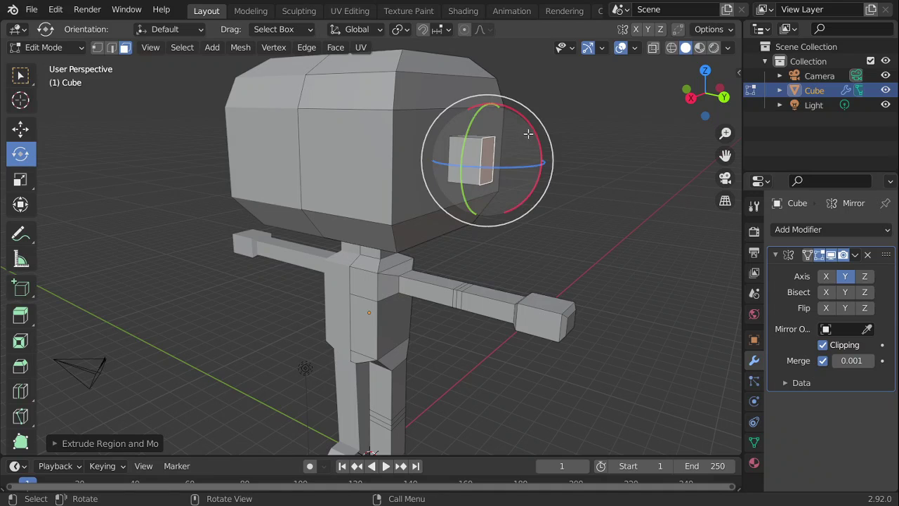
{"action": "left_click_drag", "start_coordinate": [536, 138], "coordinate": [539, 161]}
{"action": "left_click_drag", "start_coordinate": [705, 107], "coordinate": [766, 97]}
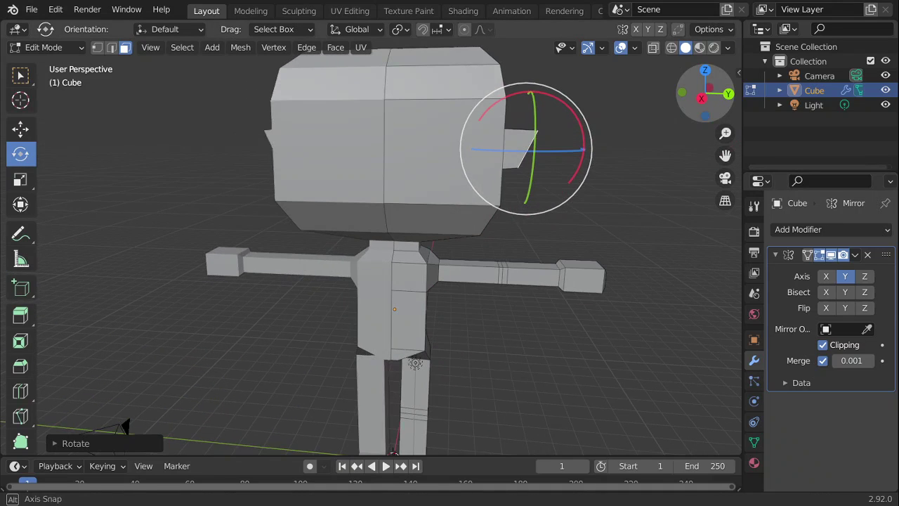
{"action": "mouse_move", "coordinate": [706, 110]}
{"action": "left_mouse_down"}
{"action": "mouse_move", "coordinate": [690, 97]}
{"action": "mouse_move", "coordinate": [694, 110]}
{"action": "left_mouse_up"}
Duplicate the head's large front face in place and turn off Clipping in the Mirror modifier.
{"action": "left_click", "coordinate": [21, 128]}
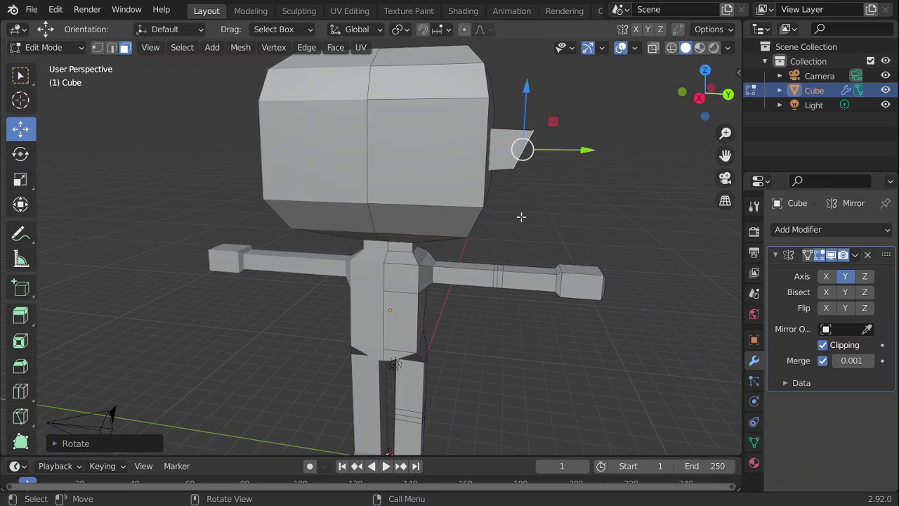
{"action": "left_click", "coordinate": [425, 140]}
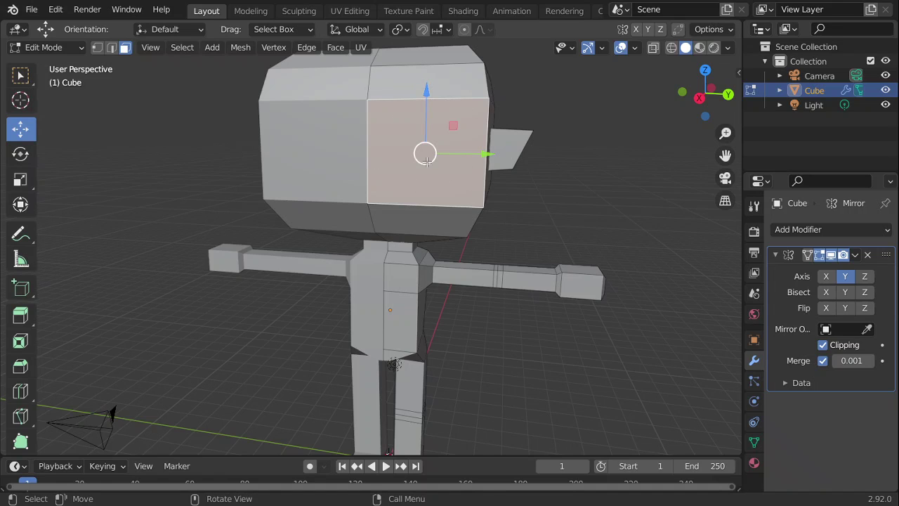
{"action": "left_click_drag", "start_coordinate": [425, 154], "coordinate": [559, 163]}
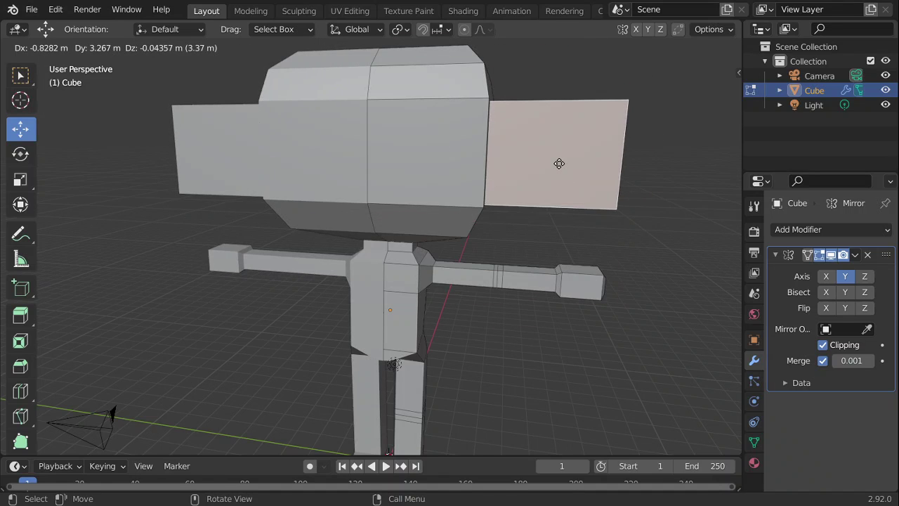
{"action": "right_click", "coordinate": [559, 163]}
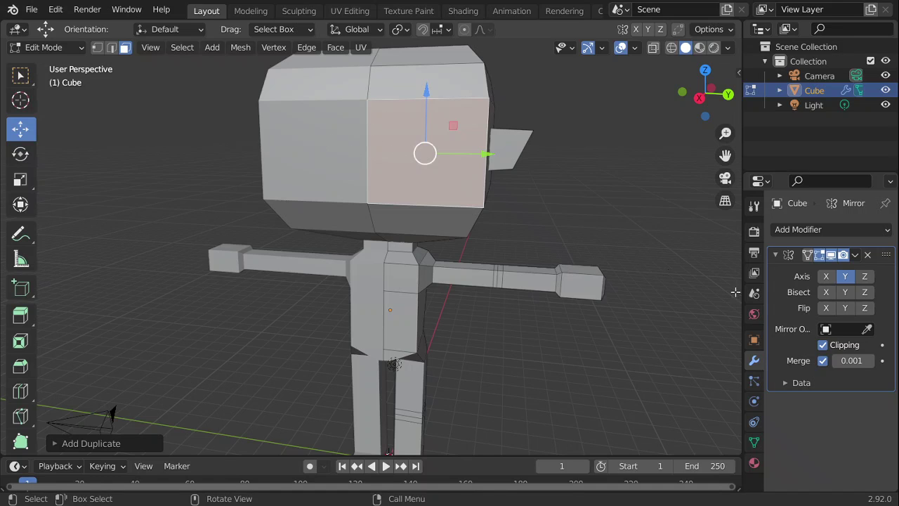
{"action": "left_click", "coordinate": [822, 347]}
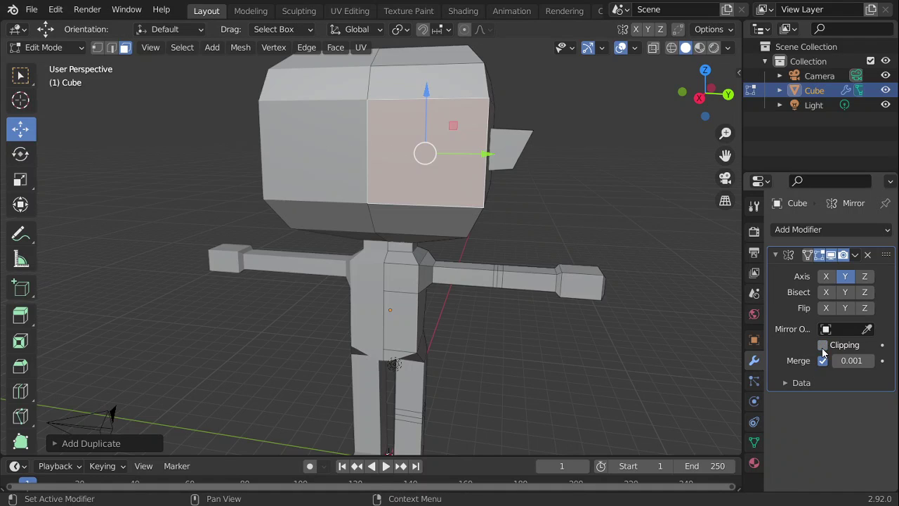
Scale the duplicated front face along Y and Z to a small wide rectangle and raise it to eye height.
{"action": "left_click", "coordinate": [20, 179]}
{"action": "left_click_drag", "start_coordinate": [483, 154], "coordinate": [457, 151]}
{"action": "left_click_drag", "start_coordinate": [426, 93], "coordinate": [427, 162]}
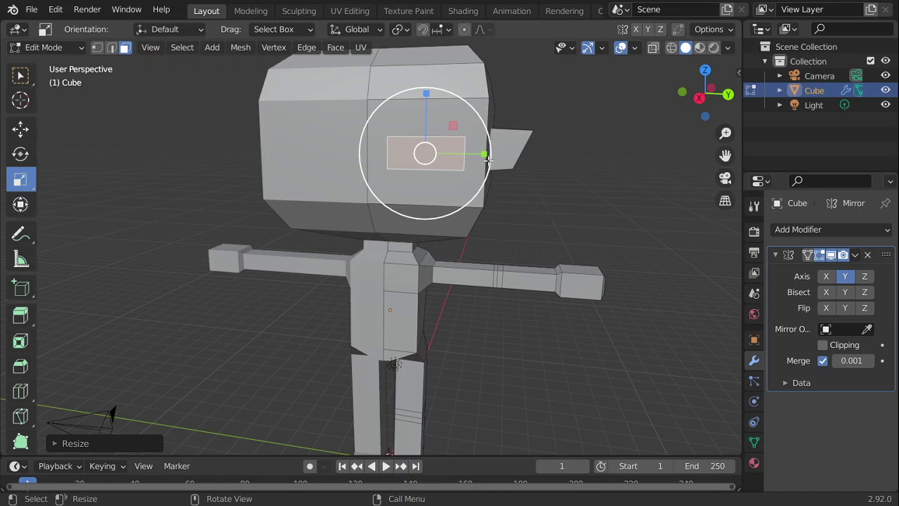
{"action": "left_click_drag", "start_coordinate": [484, 154], "coordinate": [464, 155]}
{"action": "left_click", "coordinate": [19, 128]}
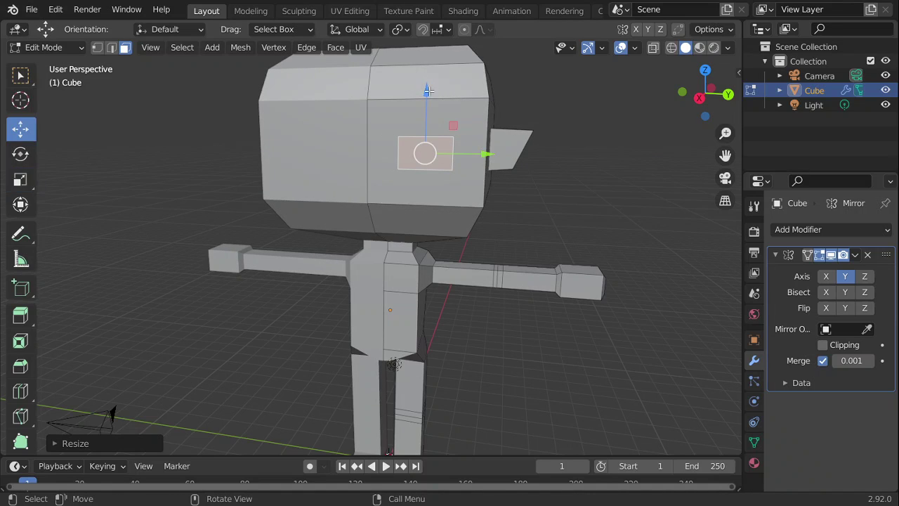
{"action": "left_click_drag", "start_coordinate": [429, 90], "coordinate": [426, 75]}
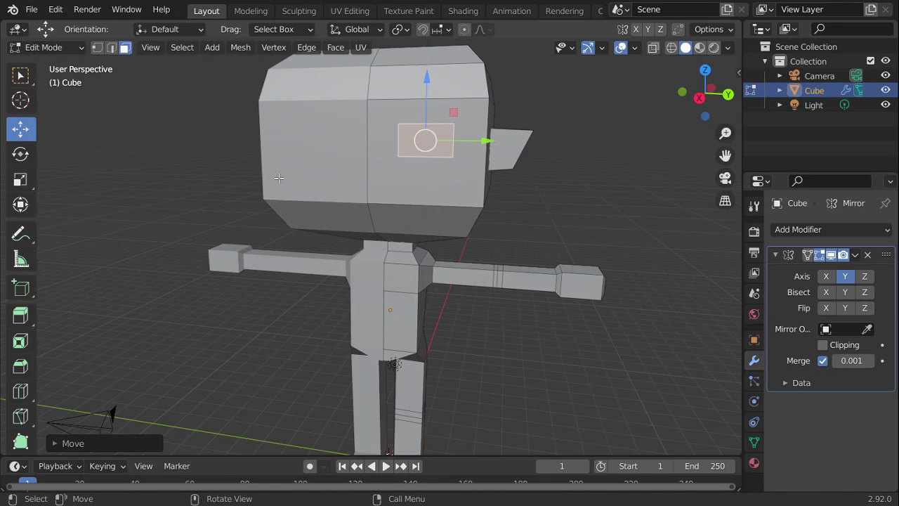
Extrude the eye rectangle forward and pull its front face back along X to leave a shallow block.
{"action": "left_click", "coordinate": [30, 316]}
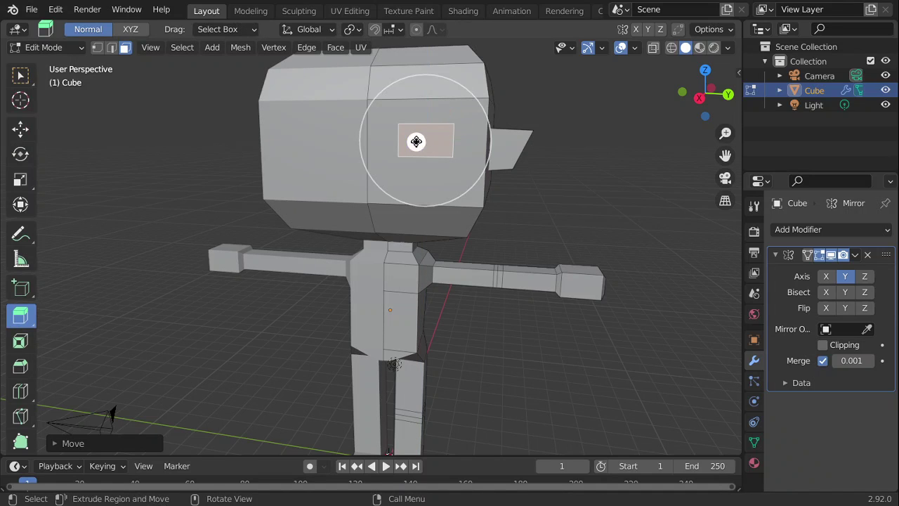
{"action": "left_click_drag", "start_coordinate": [415, 143], "coordinate": [412, 146]}
{"action": "left_click_drag", "start_coordinate": [707, 97], "coordinate": [576, 95]}
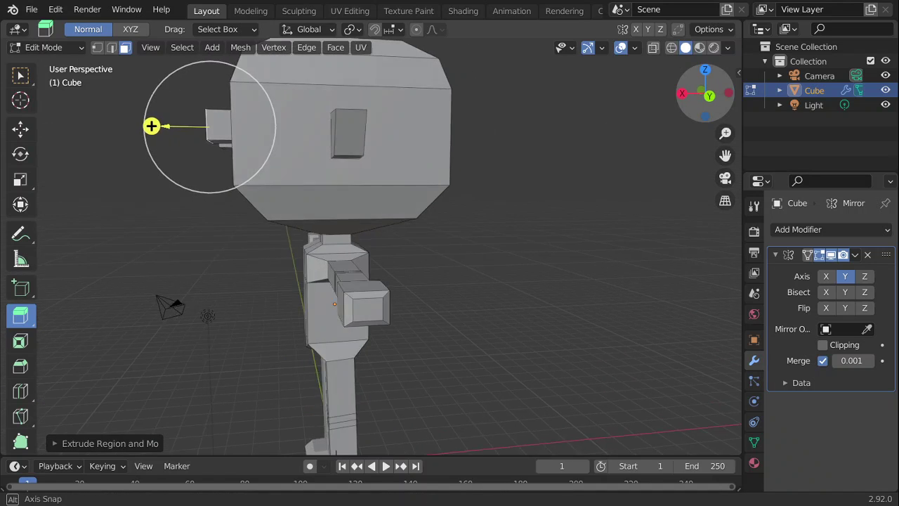
{"action": "middle_click_drag", "start_coordinate": [309, 145], "coordinate": [116, 232]}
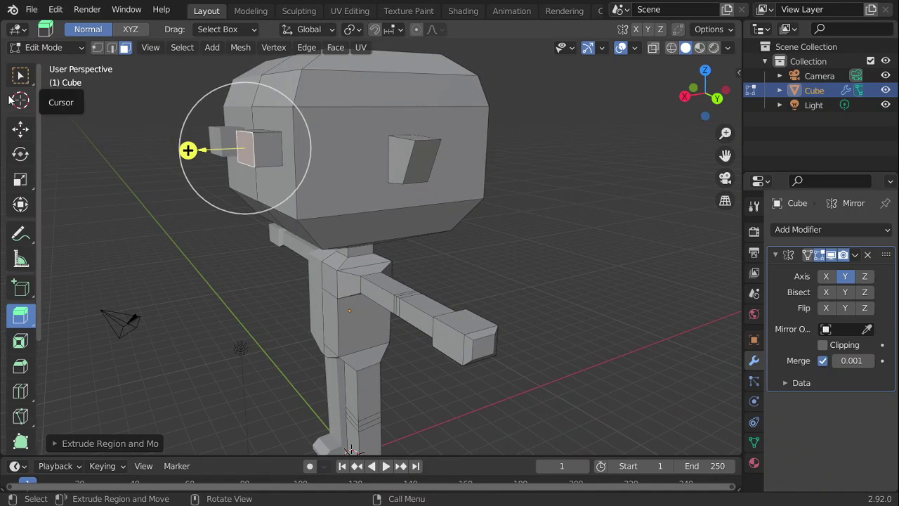
{"action": "left_click", "coordinate": [21, 129]}
{"action": "left_click_drag", "start_coordinate": [184, 153], "coordinate": [204, 153]}
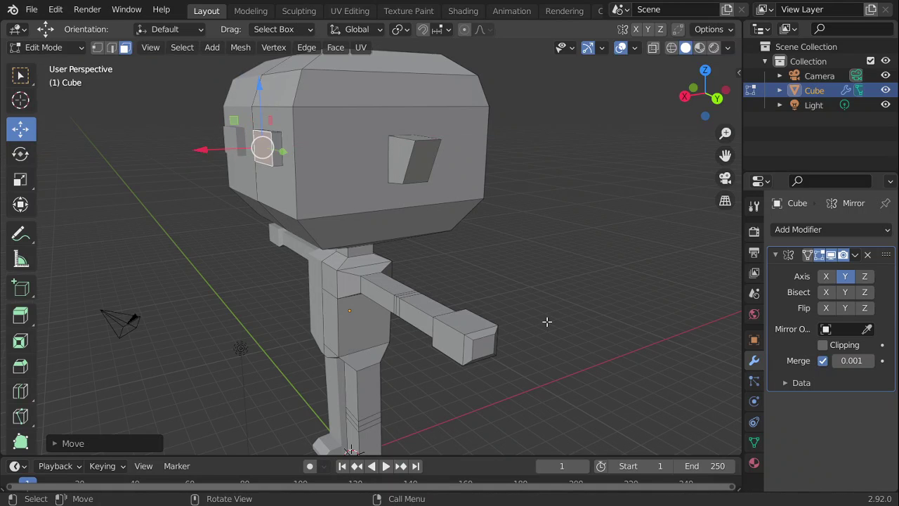
{"action": "left_click", "coordinate": [547, 321]}
Move the upper and lower vertices of the torso's front centre line forward along X, the lower one about 0.2 m.
{"action": "left_click_drag", "start_coordinate": [700, 108], "coordinate": [782, 80]}
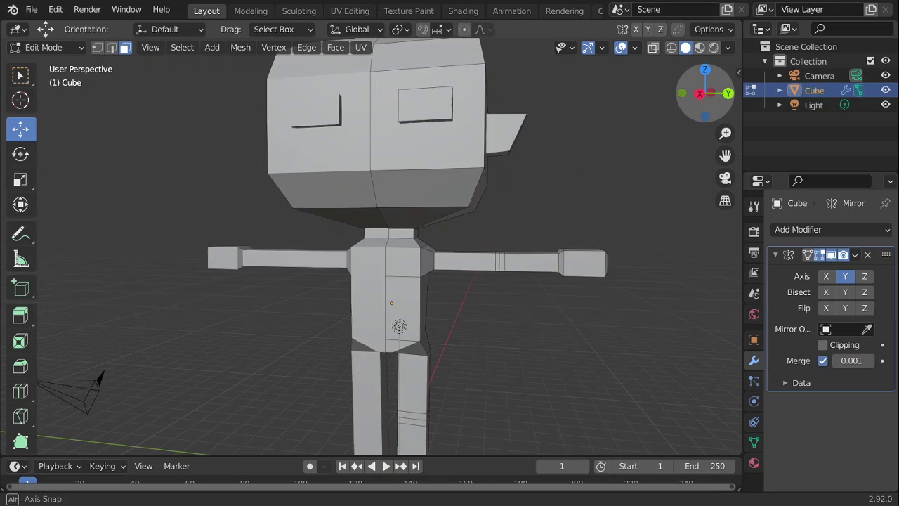
{"action": "left_click_drag", "start_coordinate": [664, 109], "coordinate": [644, 105]}
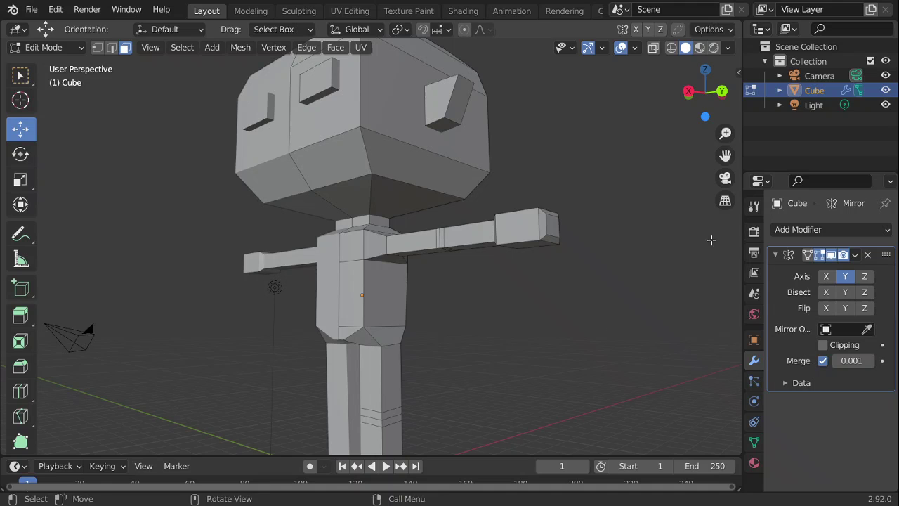
{"action": "left_click_drag", "start_coordinate": [720, 142], "coordinate": [140, 237]}
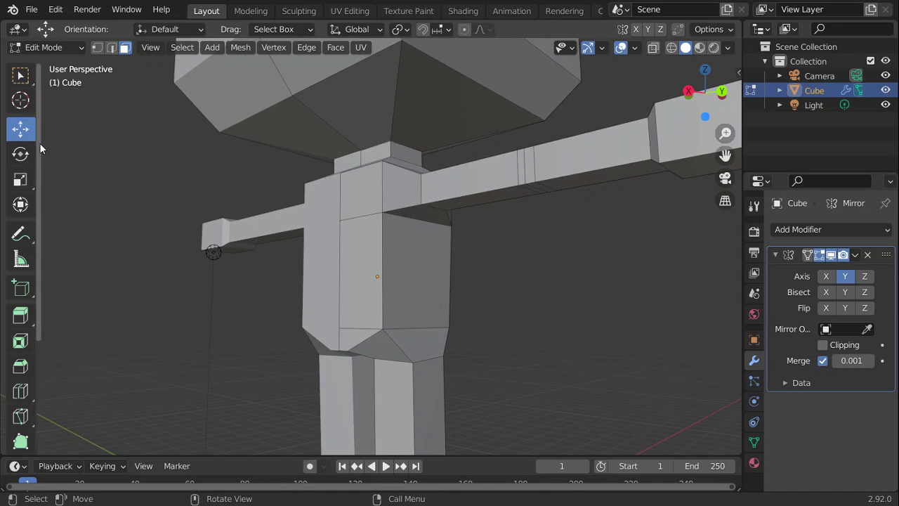
{"action": "left_click", "coordinate": [339, 219]}
{"action": "key", "text": "g"}
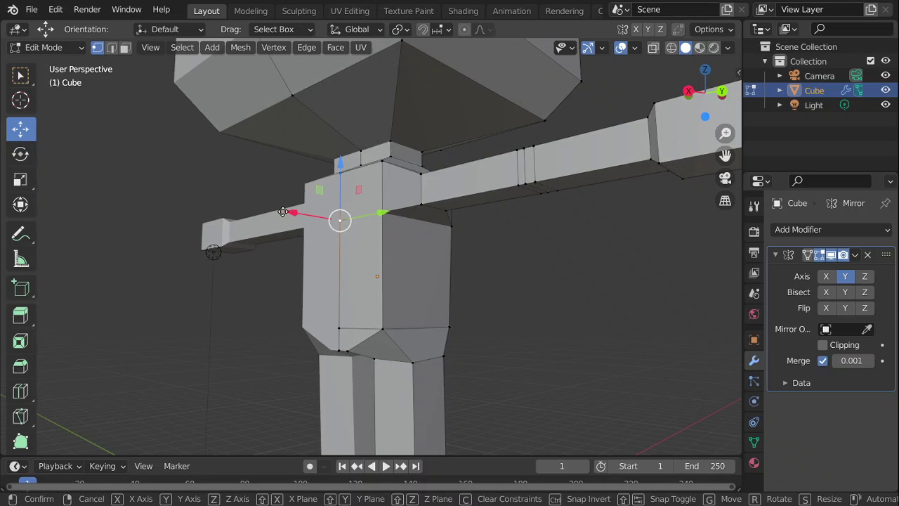
{"action": "key", "text": "x"}
{"action": "left_click", "coordinate": [282, 208]}
{"action": "left_click", "coordinate": [337, 330]}
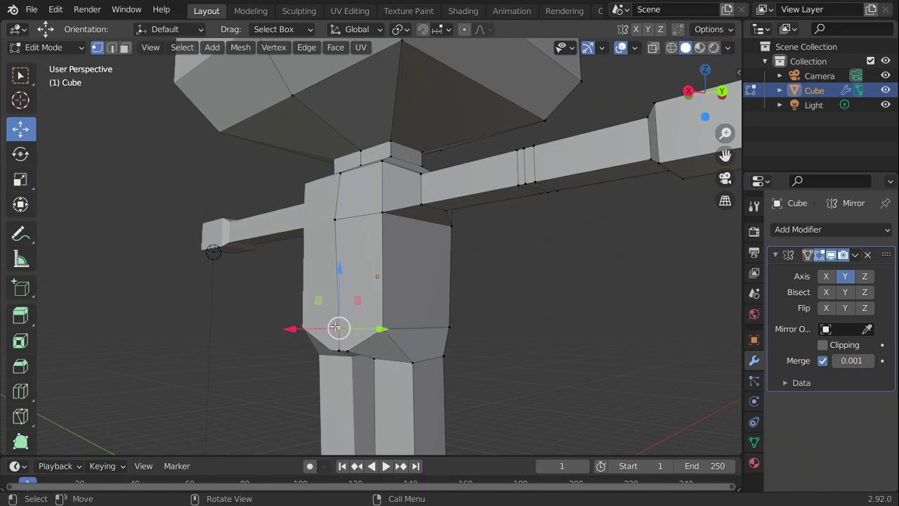
{"action": "key", "text": "g"}
{"action": "key", "text": "x"}
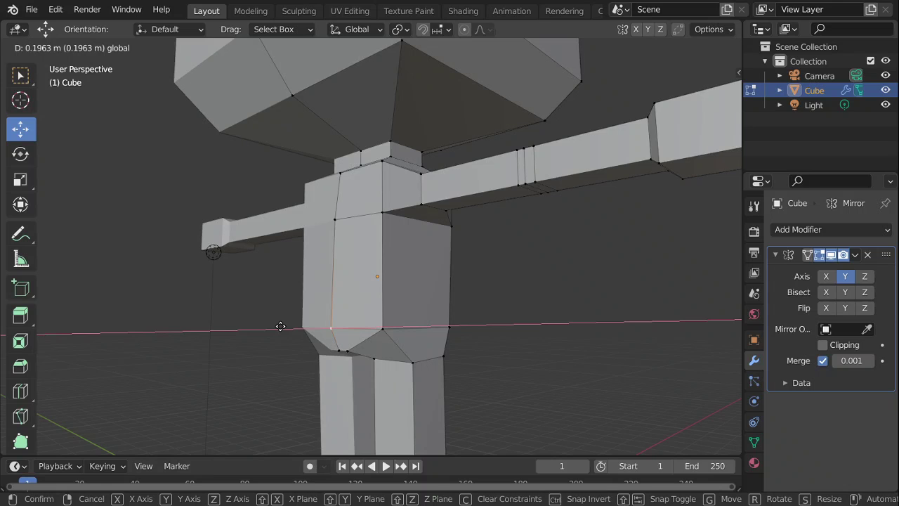
{"action": "left_click", "coordinate": [280, 326]}
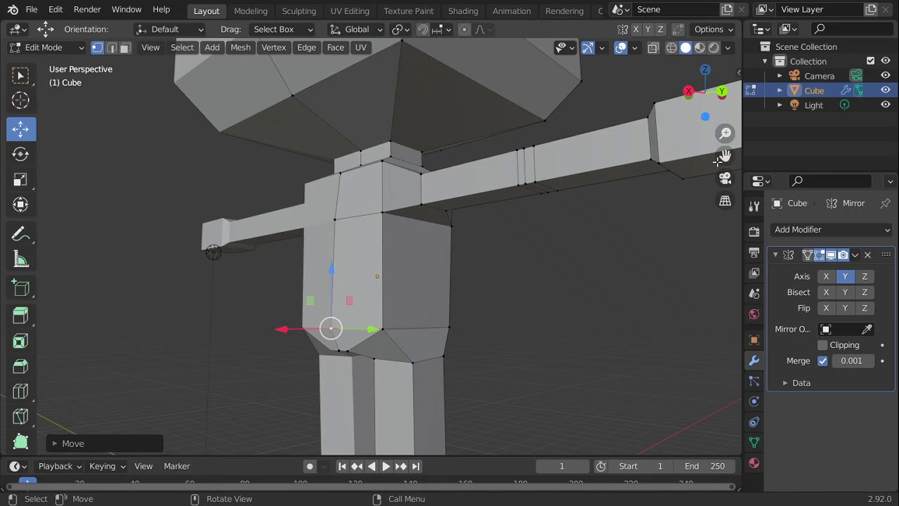
Move the inner front crotch vertex back along X and raise the neighbouring centre-line vertex slightly along Z.
{"action": "left_click_drag", "start_coordinate": [717, 160], "coordinate": [740, 142]}
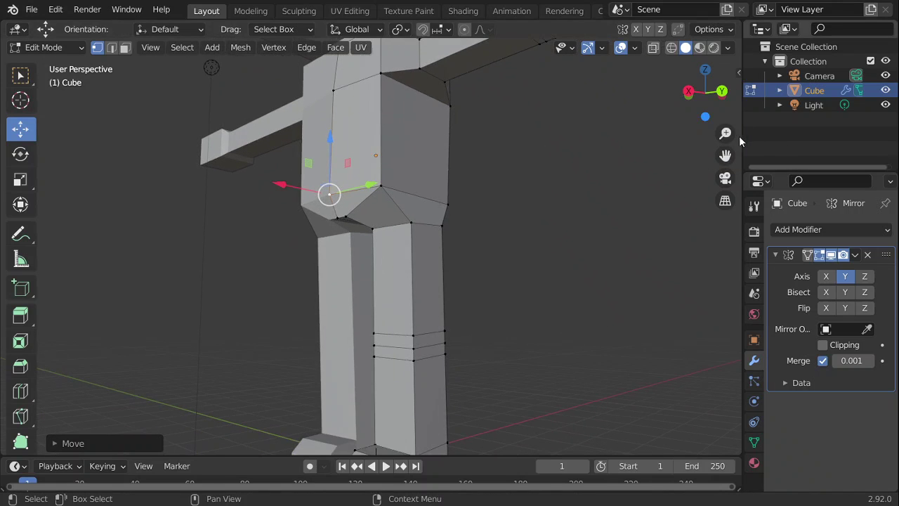
{"action": "scroll", "coordinate": [500, 200], "scroll_direction": "up", "scroll_amount": 6}
{"action": "scroll", "coordinate": [499, 201], "scroll_direction": "down", "scroll_amount": 2}
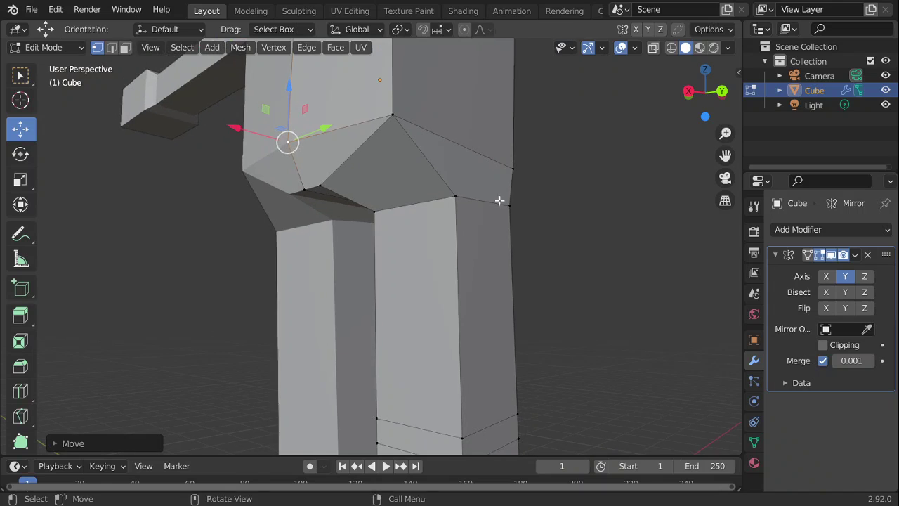
{"action": "left_click", "coordinate": [321, 189]}
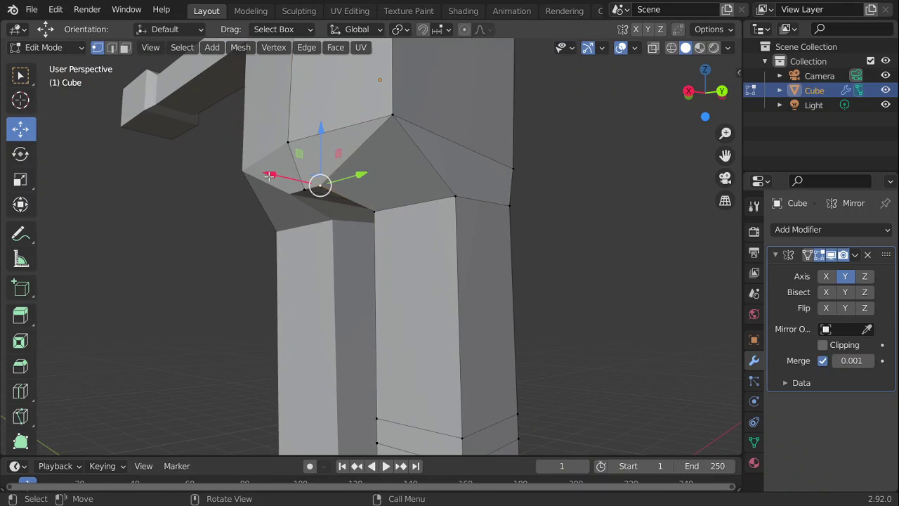
{"action": "left_click_drag", "start_coordinate": [269, 175], "coordinate": [291, 183]}
{"action": "left_click", "coordinate": [306, 191]}
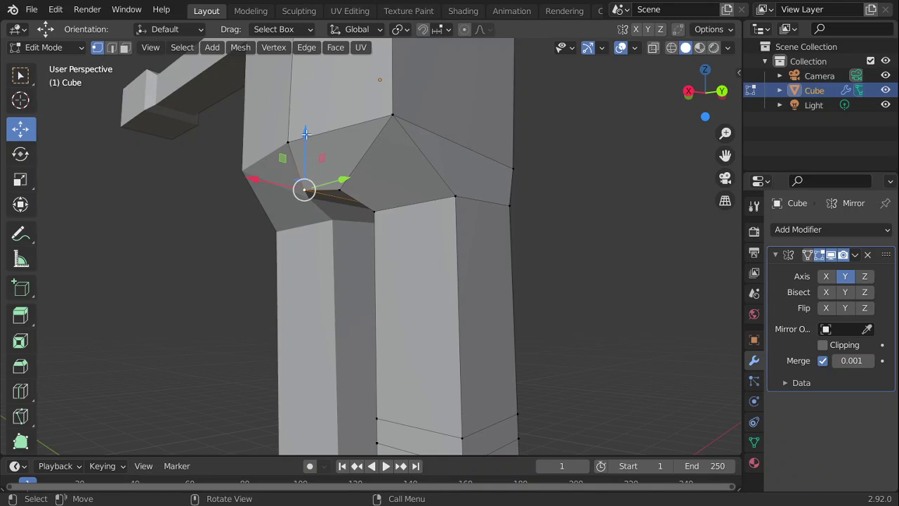
{"action": "left_click_drag", "start_coordinate": [305, 133], "coordinate": [305, 124]}
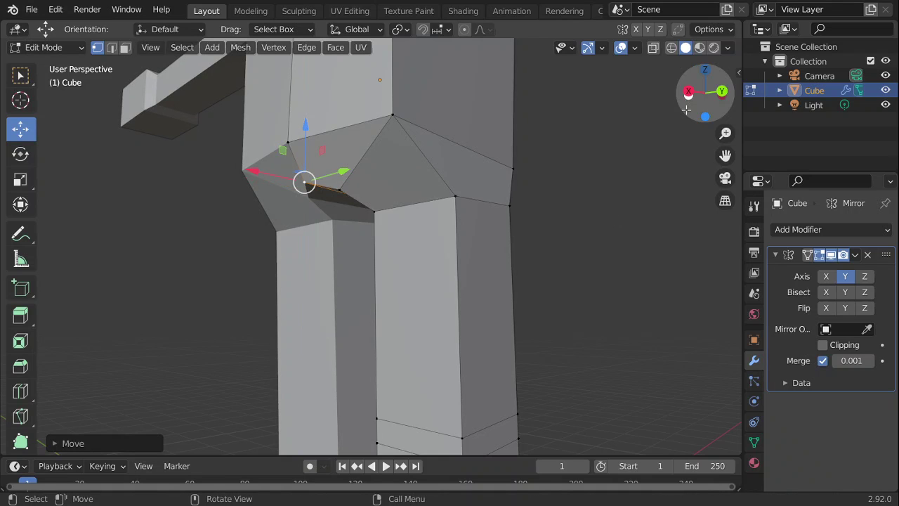
Move the torso's lower front and rear corner vertices slightly inward along X to narrow the waist.
{"action": "left_click_drag", "start_coordinate": [704, 91], "coordinate": [626, 112]}
{"action": "left_click", "coordinate": [457, 228]}
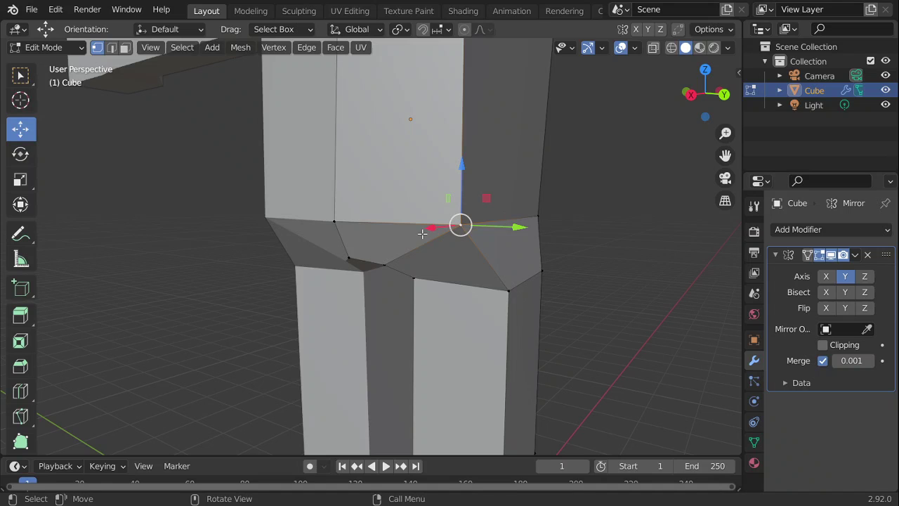
{"action": "left_click_drag", "start_coordinate": [428, 228], "coordinate": [523, 208]}
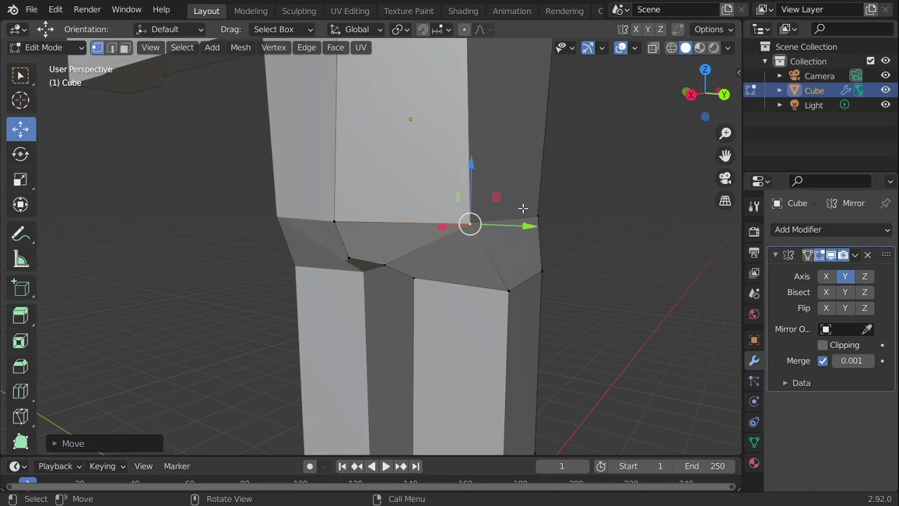
{"action": "left_click_drag", "start_coordinate": [700, 85], "coordinate": [631, 90]}
{"action": "left_click", "coordinate": [213, 216]}
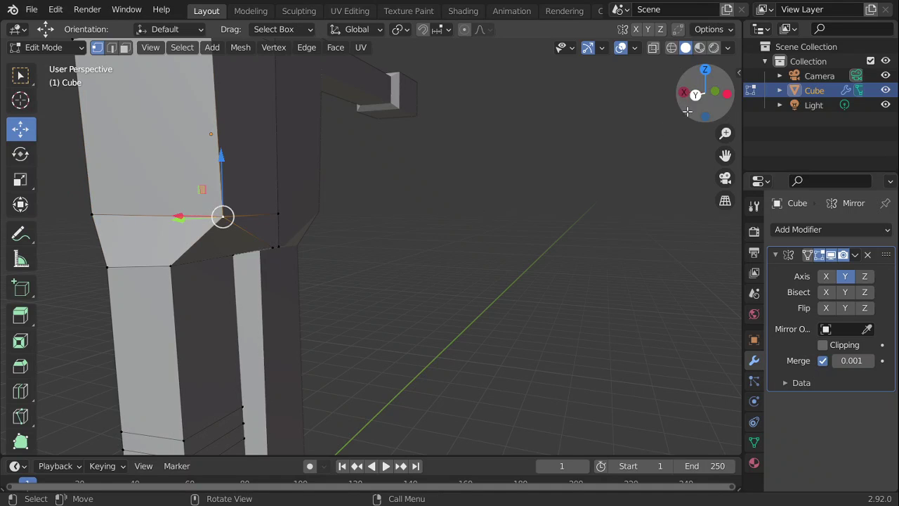
{"action": "mouse_move", "coordinate": [686, 116]}
{"action": "left_mouse_down"}
{"action": "mouse_move", "coordinate": [708, 116]}
{"action": "mouse_move", "coordinate": [673, 113]}
{"action": "left_mouse_up"}
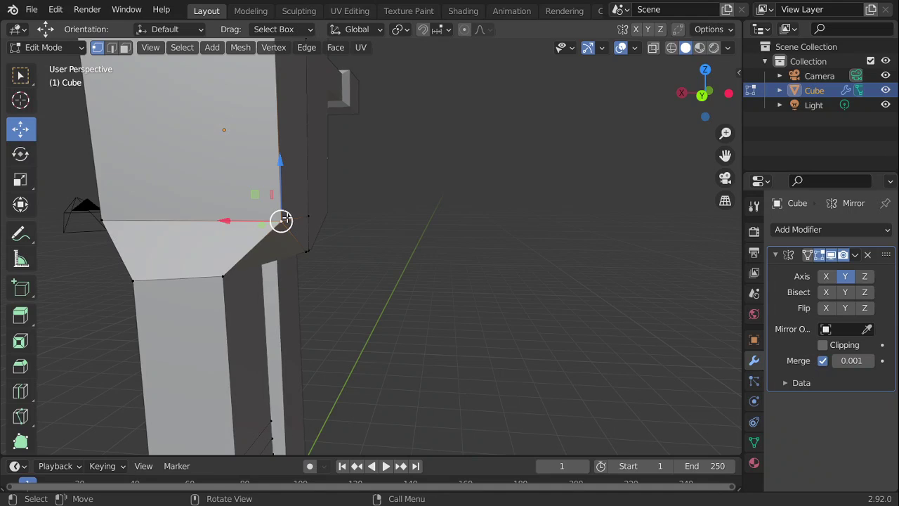
{"action": "left_click_drag", "start_coordinate": [224, 221], "coordinate": [218, 222]}
Adjust the rear crotch vertex and the torso's lower rear centre-line vertex slightly along X.
{"action": "left_click", "coordinate": [305, 250]}
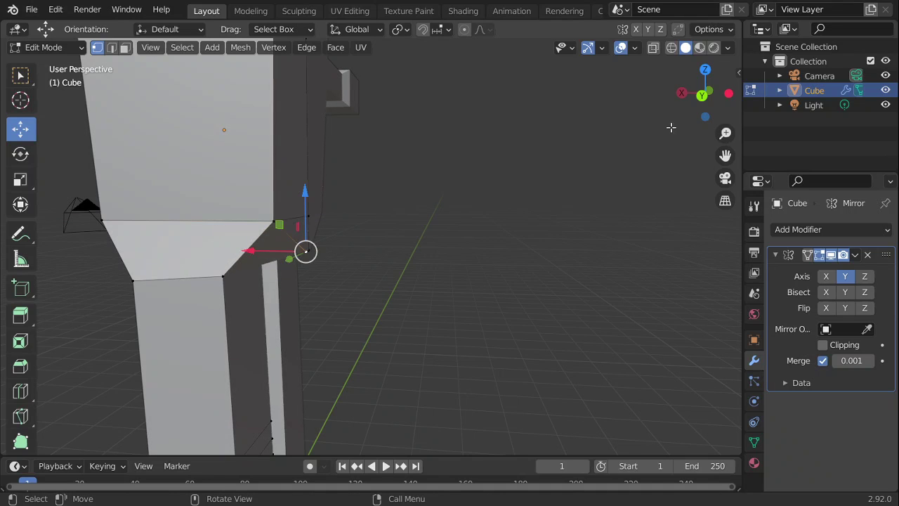
{"action": "left_click_drag", "start_coordinate": [715, 102], "coordinate": [633, 66]}
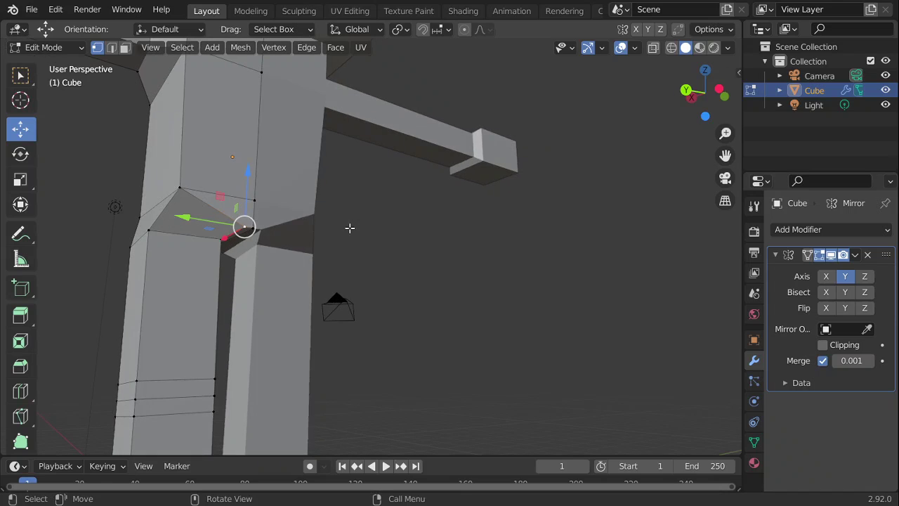
{"action": "mouse_move", "coordinate": [222, 236]}
{"action": "left_mouse_down"}
{"action": "mouse_move", "coordinate": [217, 241]}
{"action": "mouse_move", "coordinate": [228, 245]}
{"action": "left_mouse_up"}
{"action": "left_click", "coordinate": [256, 201]}
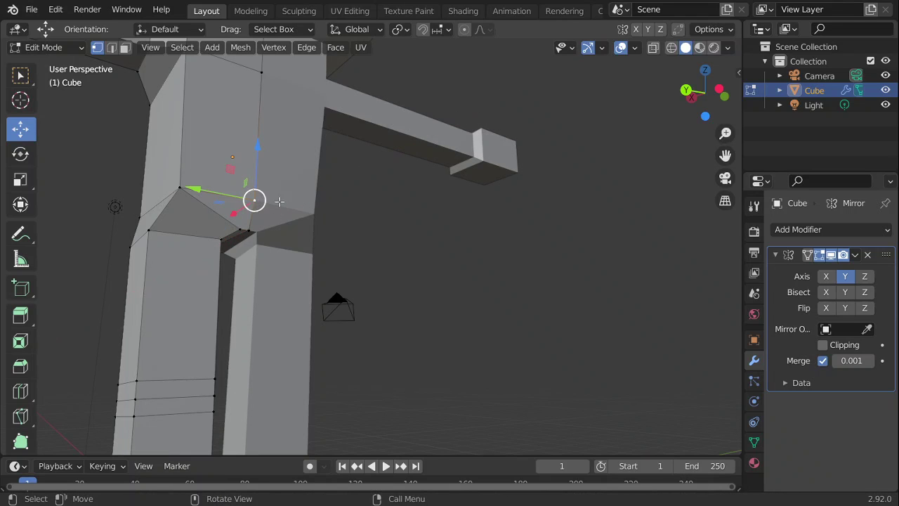
{"action": "left_click_drag", "start_coordinate": [236, 210], "coordinate": [239, 208]}
{"action": "mouse_move", "coordinate": [702, 112]}
{"action": "left_mouse_down"}
{"action": "mouse_move", "coordinate": [734, 114]}
{"action": "mouse_move", "coordinate": [701, 111]}
{"action": "left_mouse_up"}
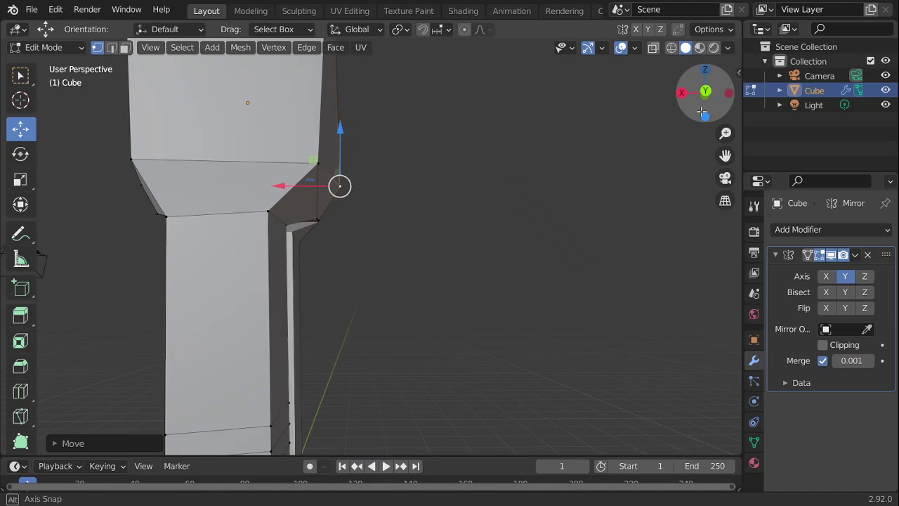
{"action": "left_click_drag", "start_coordinate": [338, 234], "coordinate": [250, 221]}
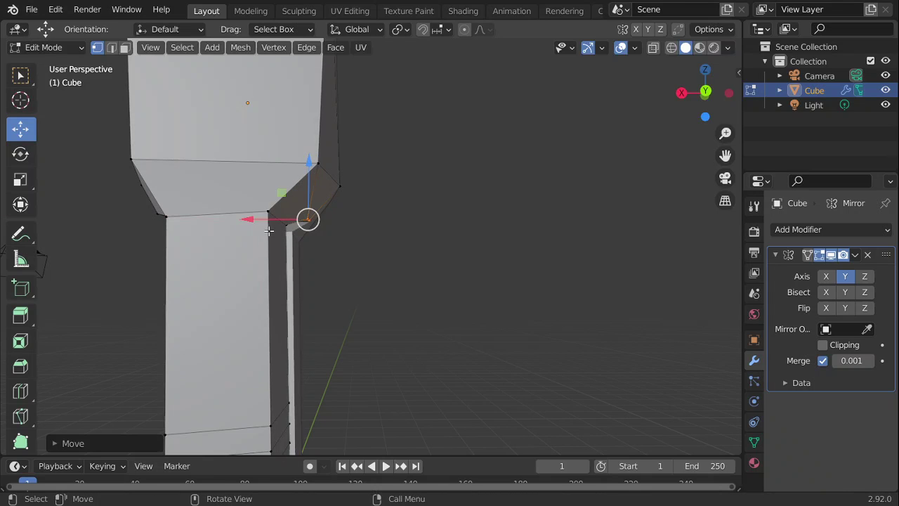
{"action": "left_click", "coordinate": [613, 224]}
Move the front centre crotch vertex back along X by about 0.12 m and its inner neighbour back by about 0.11 m.
{"action": "left_click_drag", "start_coordinate": [699, 113], "coordinate": [270, 182]}
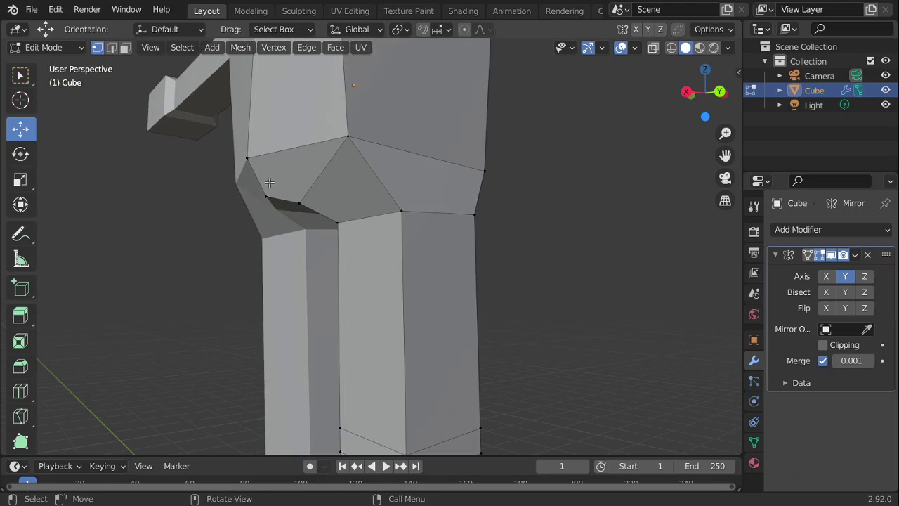
{"action": "left_click", "coordinate": [265, 196]}
{"action": "key", "text": "g"}
{"action": "key", "text": "x"}
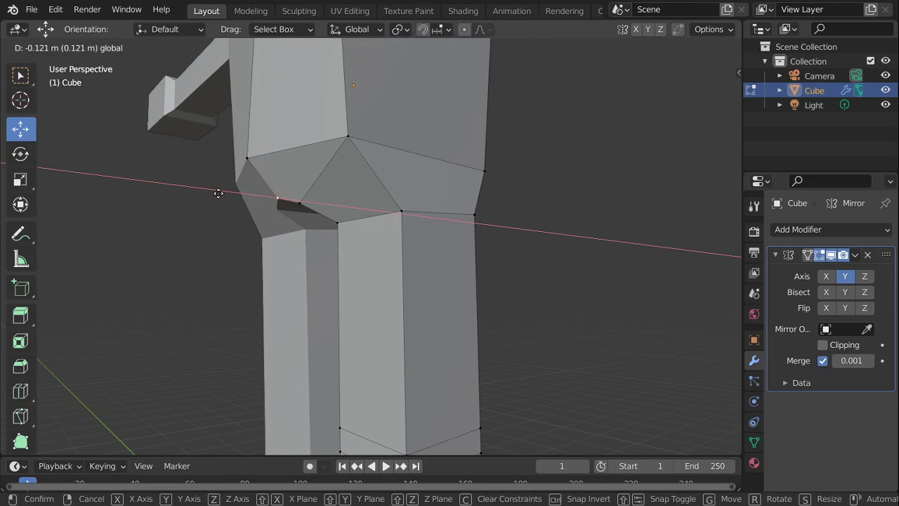
{"action": "left_click", "coordinate": [218, 194]}
{"action": "left_click", "coordinate": [302, 202]}
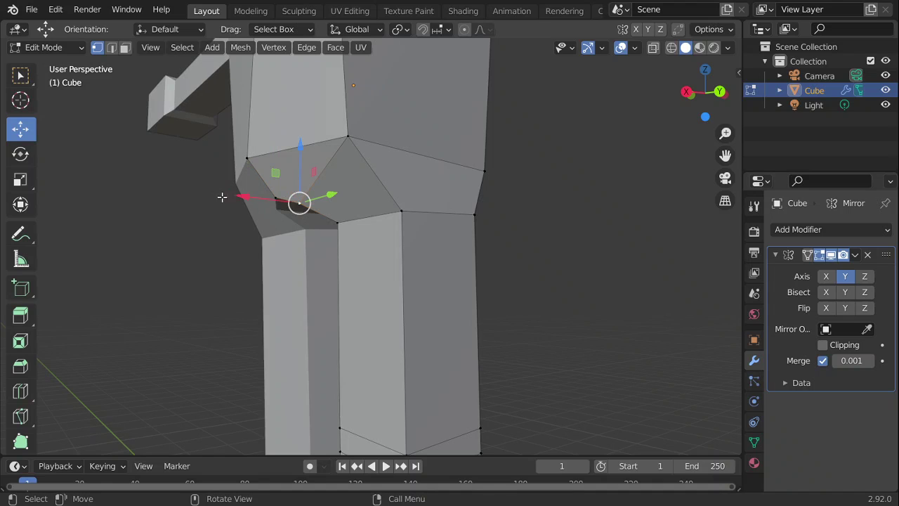
{"action": "key", "text": "g"}
{"action": "key", "text": "x"}
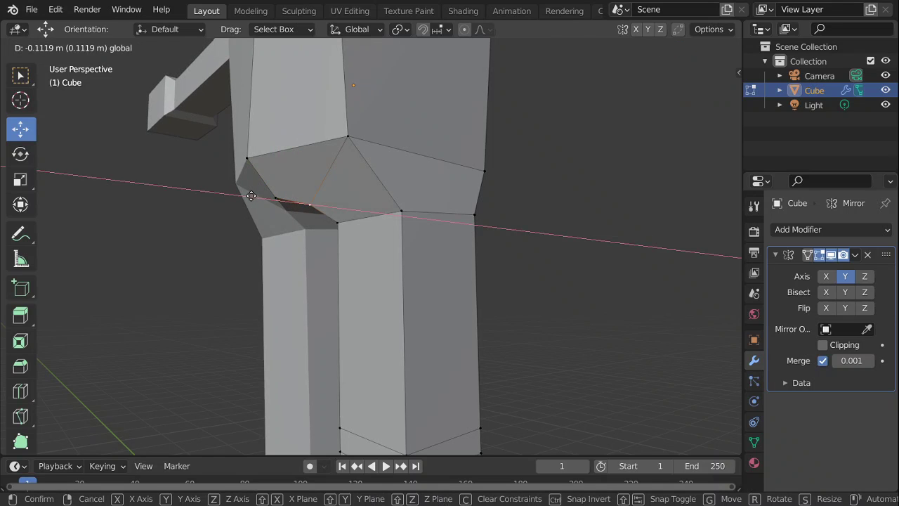
{"action": "left_click", "coordinate": [252, 196]}
Save the finished character scene as a new file with Save As.
{"action": "left_click_drag", "start_coordinate": [700, 98], "coordinate": [715, 111]}
{"action": "left_click_drag", "start_coordinate": [726, 155], "coordinate": [782, 283]}
{"action": "left_click_drag", "start_coordinate": [725, 133], "coordinate": [724, 130]}
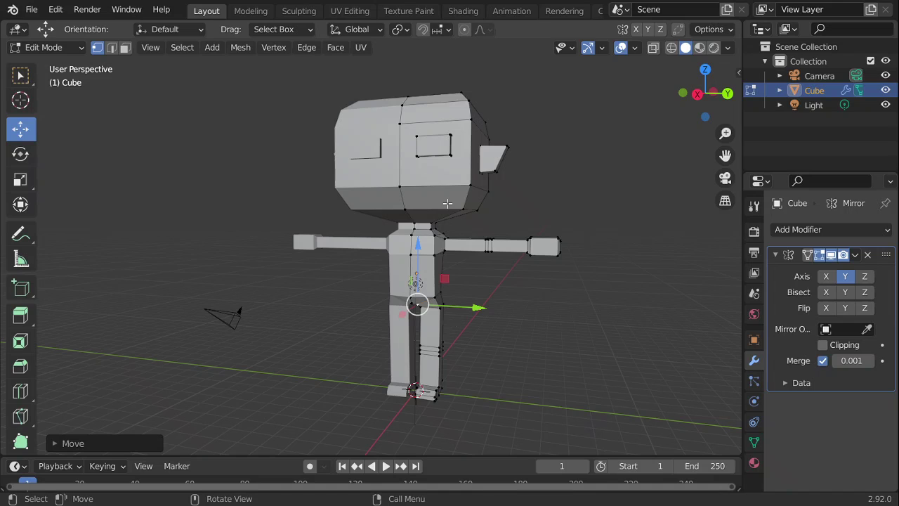
{"action": "left_click", "coordinate": [34, 14]}
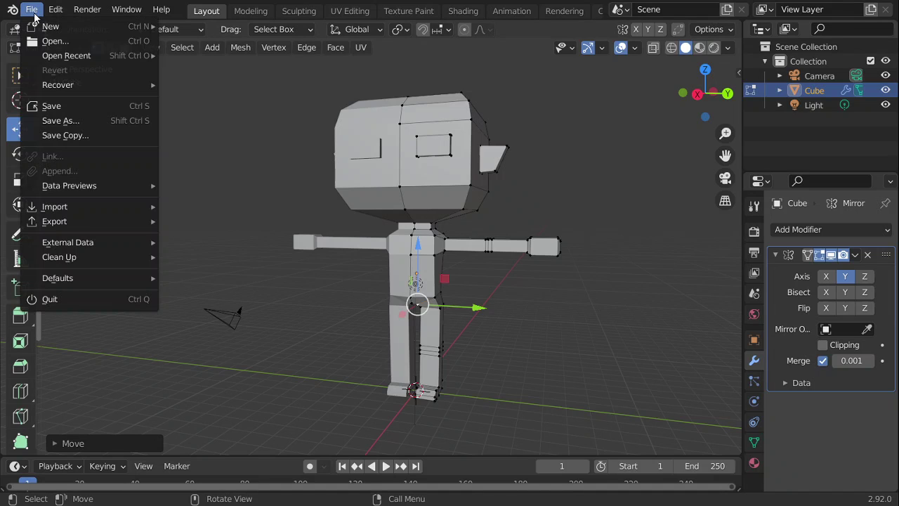
{"action": "left_click", "coordinate": [74, 122]}
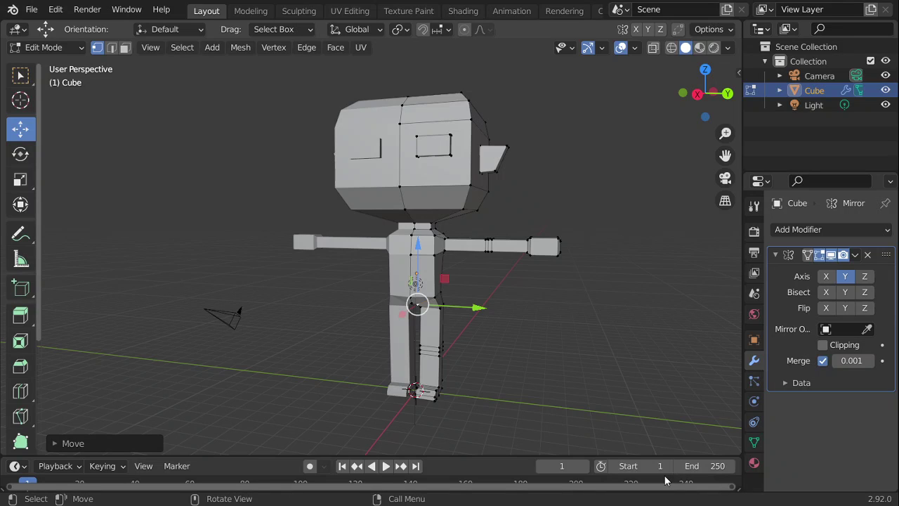
{"action": "key", "text": "ctrl+s"}
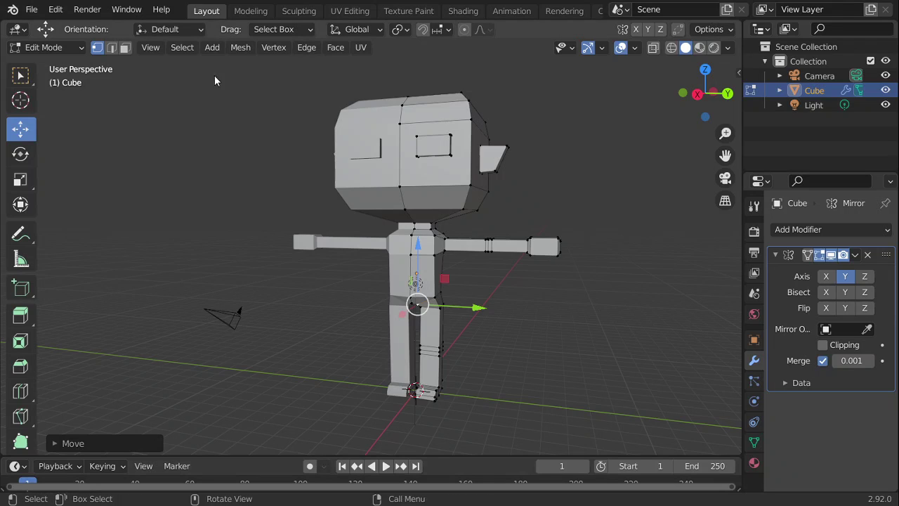
Export the character in Wavefront (.obj) format and switch from Edit Mode to Object Mode.
{"action": "left_click", "coordinate": [32, 14]}
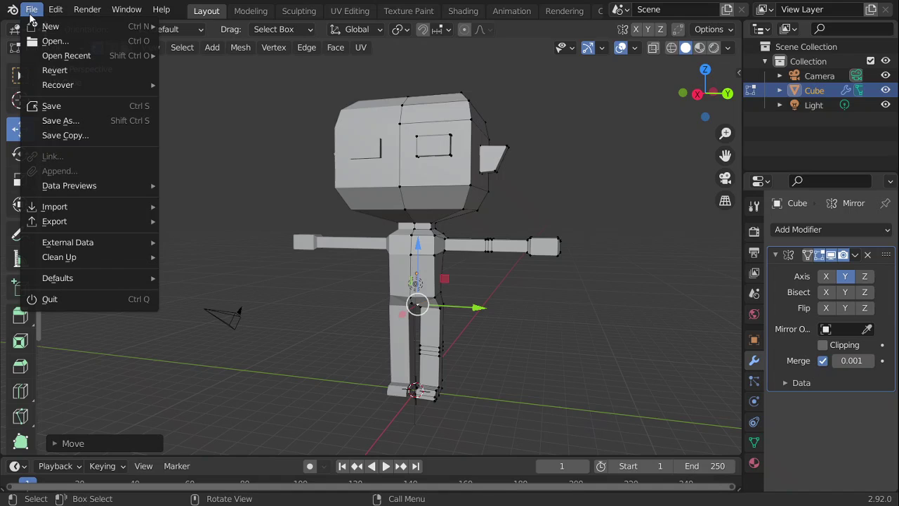
{"action": "mouse_move", "coordinate": [85, 224]}
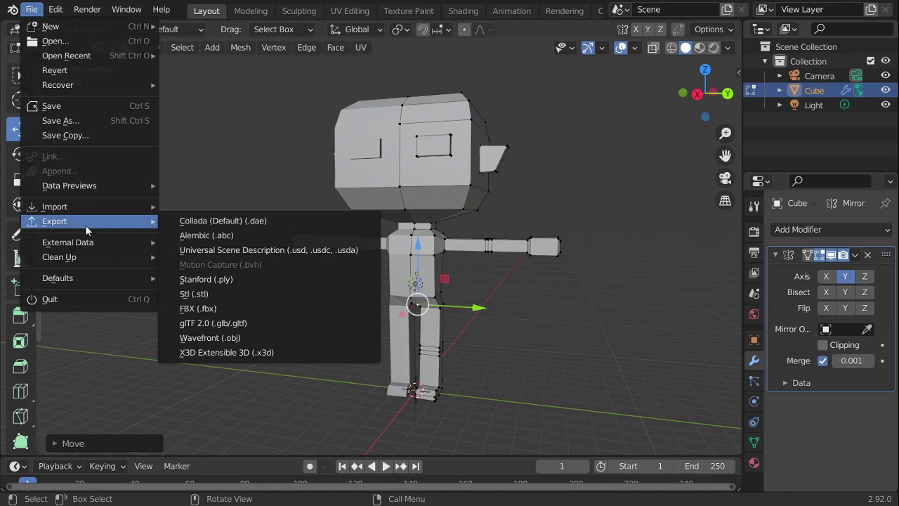
{"action": "left_click", "coordinate": [289, 343]}
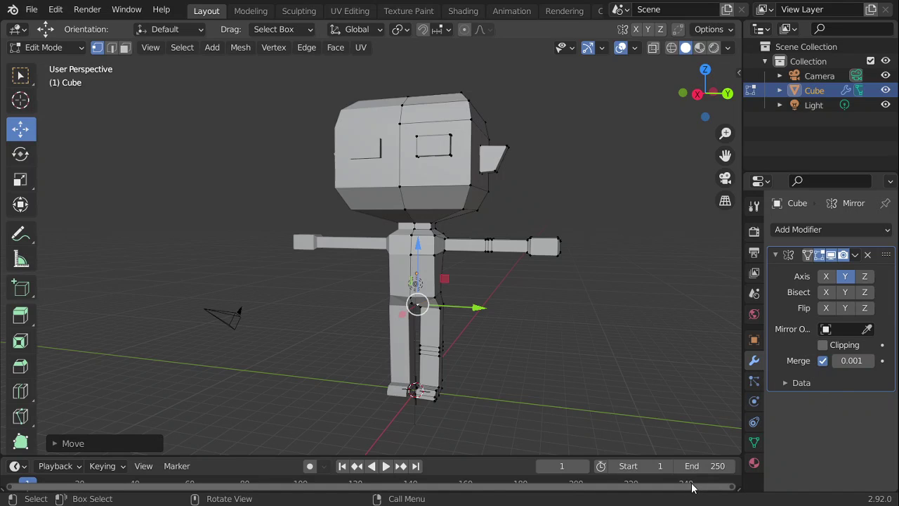
{"action": "key", "text": "Tab"}
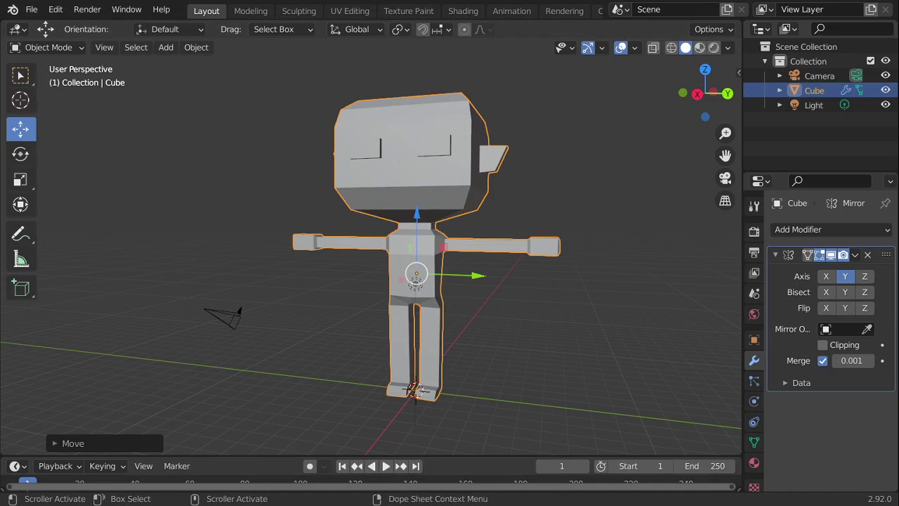